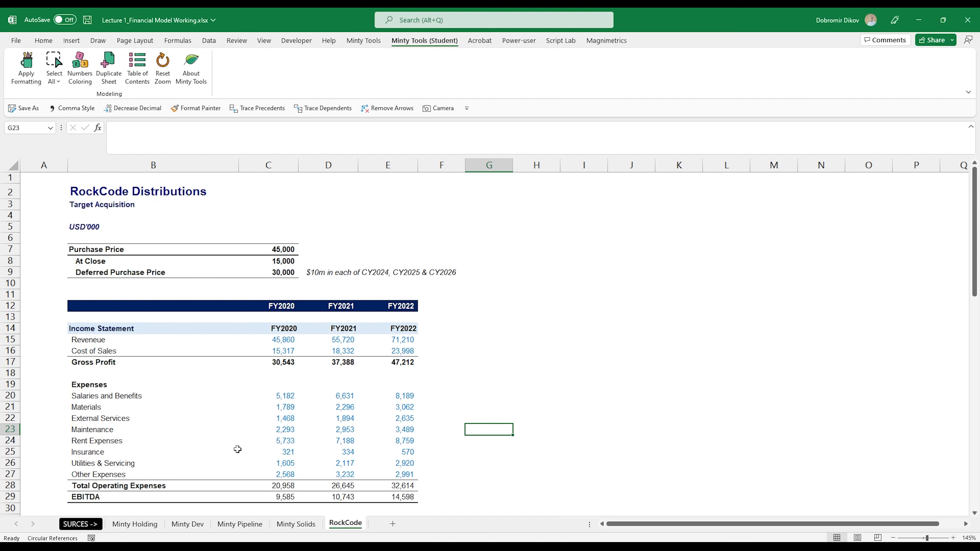
Review the Minty Holding sheet's income statement and balance sheet layout.
click(135, 524)
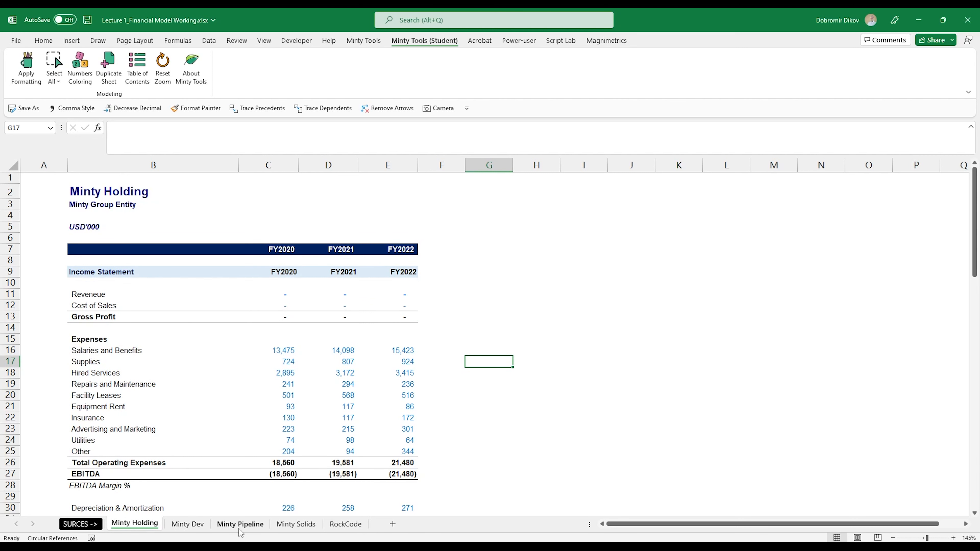
click(80, 525)
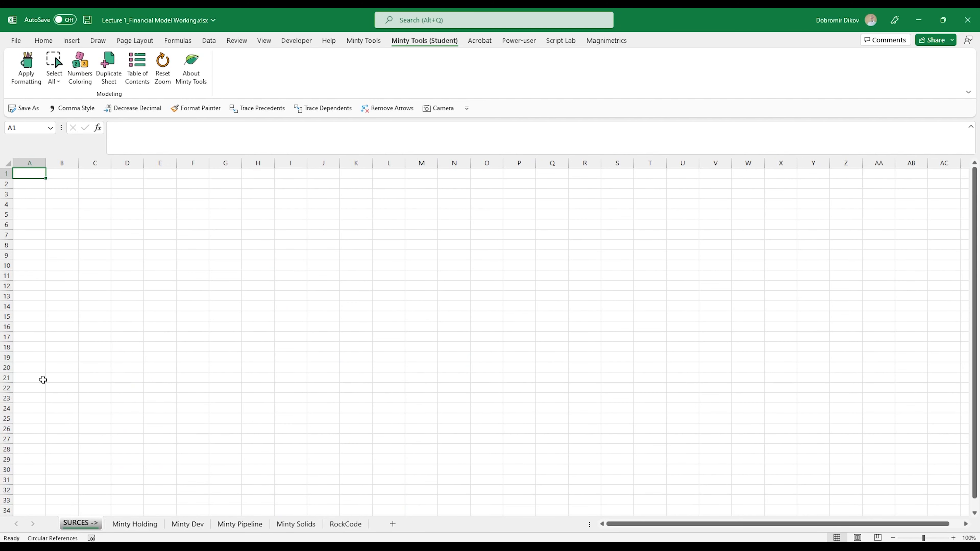
click(134, 524)
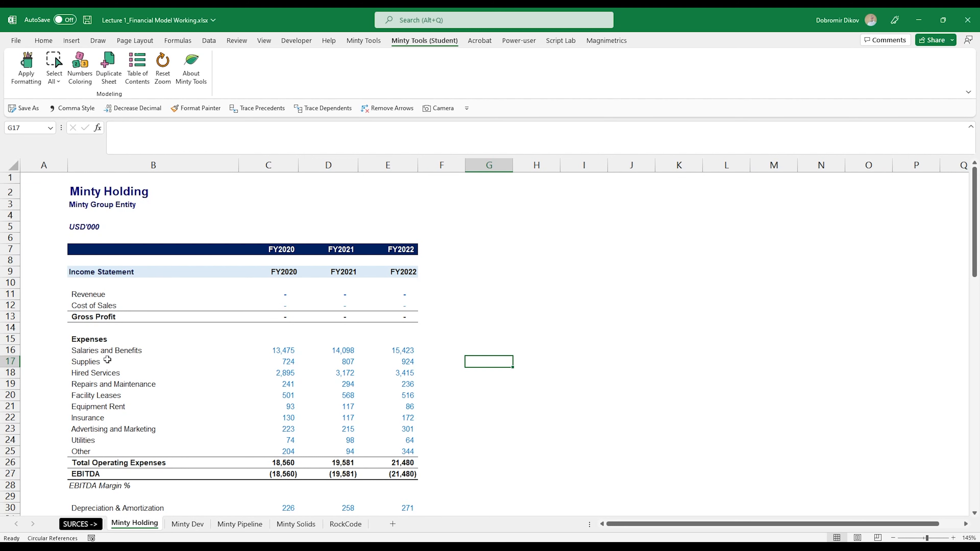
scroll(107, 404, down, 5)
scroll(105, 425, down, 11)
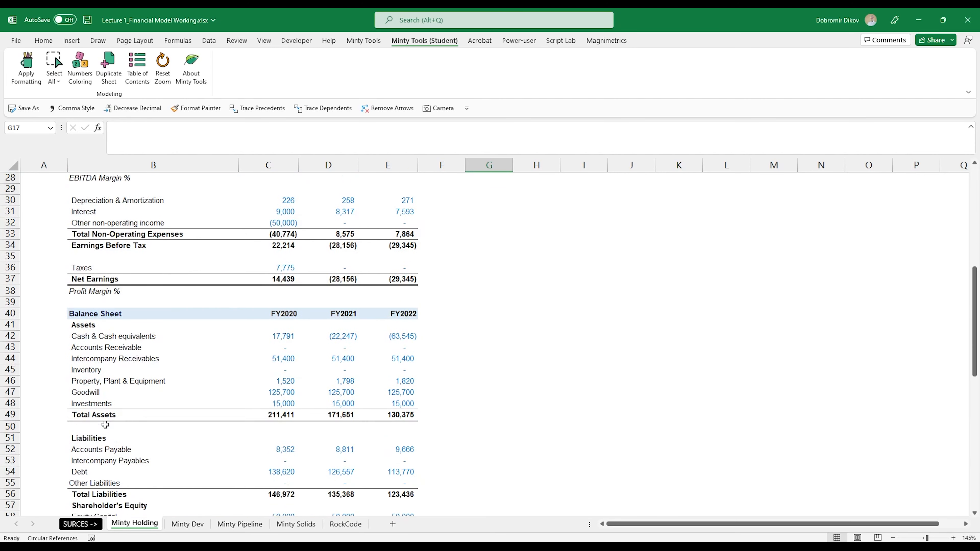
scroll(105, 452, up, 6)
scroll(106, 451, up, 10)
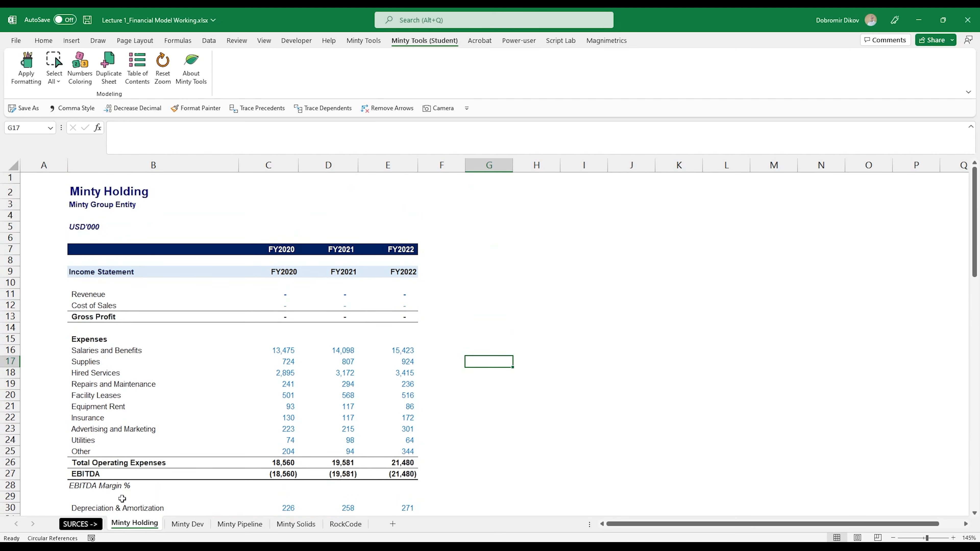
Add a new worksheet and move it to the first position in the workbook.
click(392, 525)
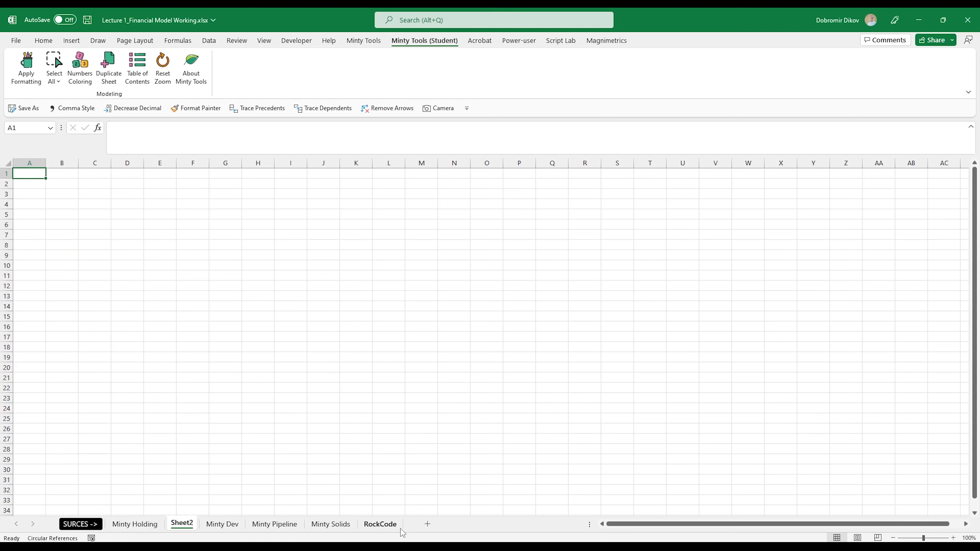
drag(106, 524, 64, 524)
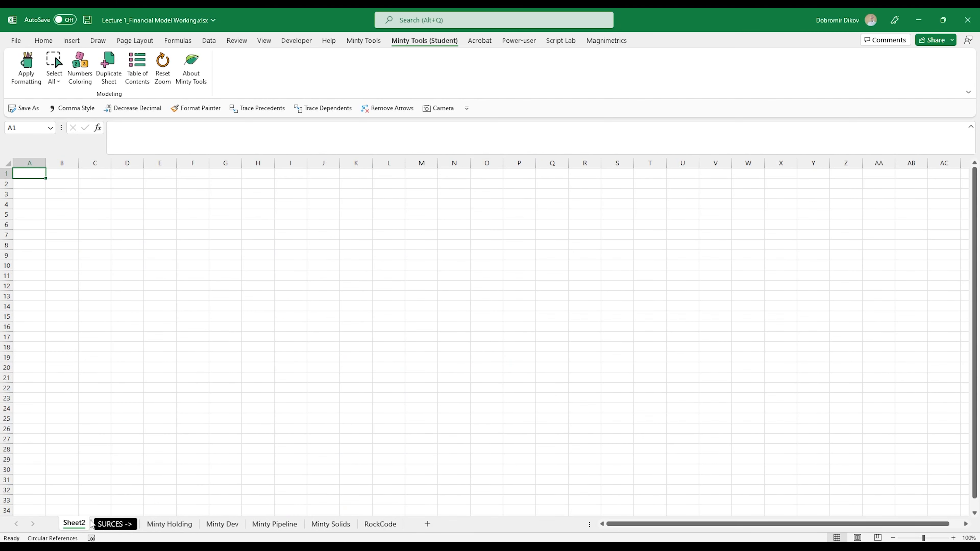
Apply Formatting with working title and worksheet name Corporate, company Minty and currency USD'000.
click(27, 80)
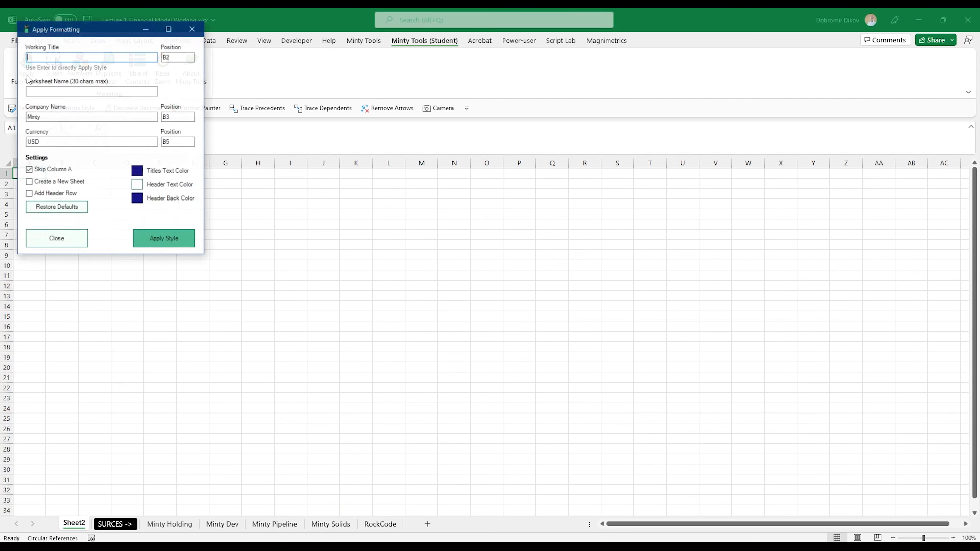
drag(64, 34, 283, 186)
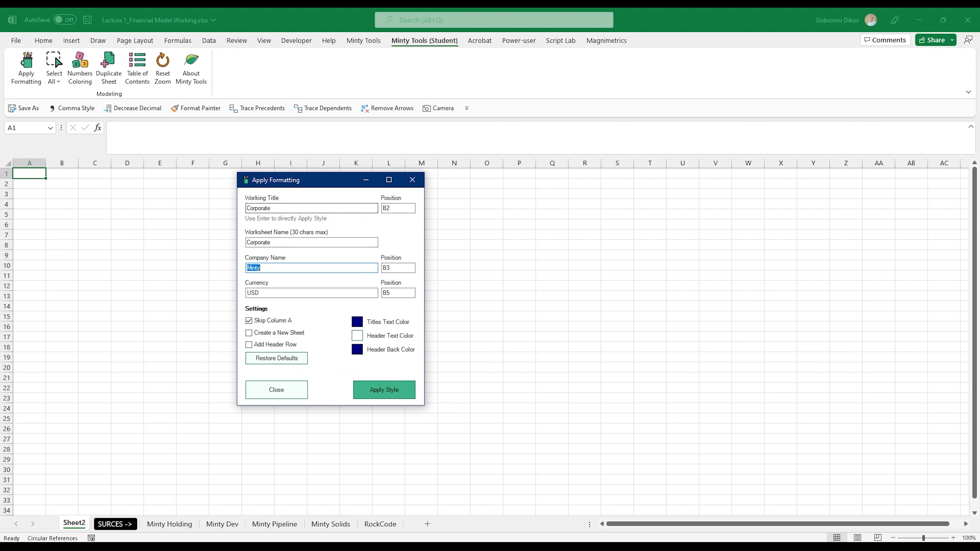
key(Tab)
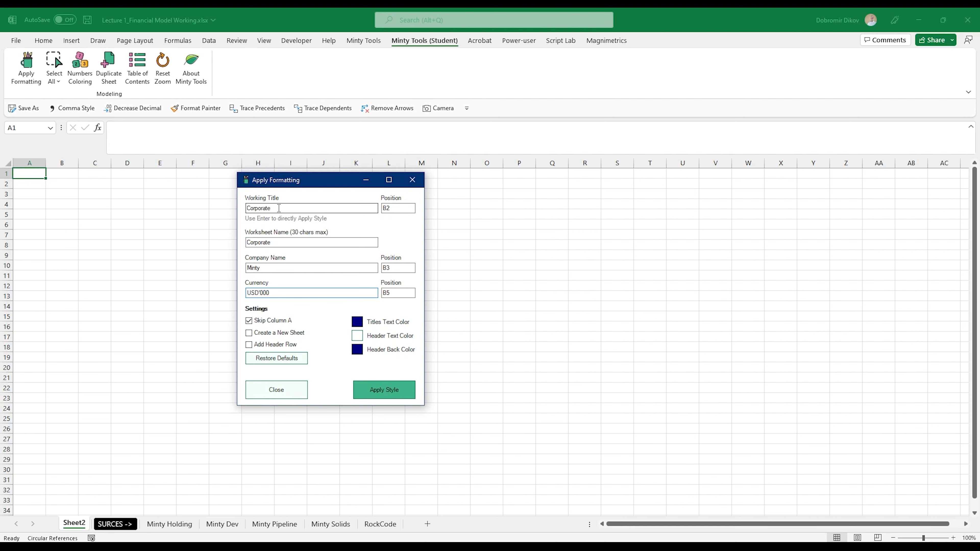
click(397, 391)
scroll(81, 267, up, 2)
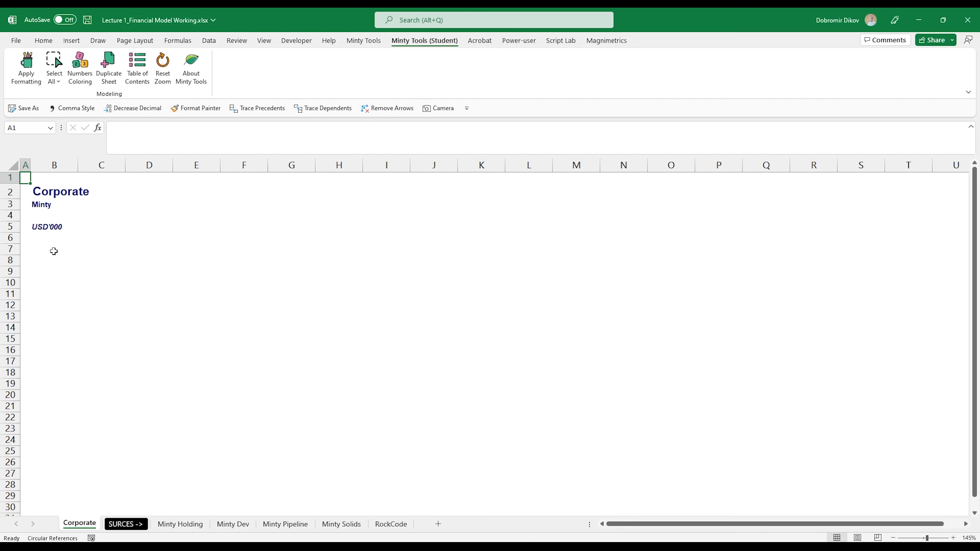
Fill row 7 from column B to L with dark navy and set its font colour to white.
drag(53, 252, 301, 252)
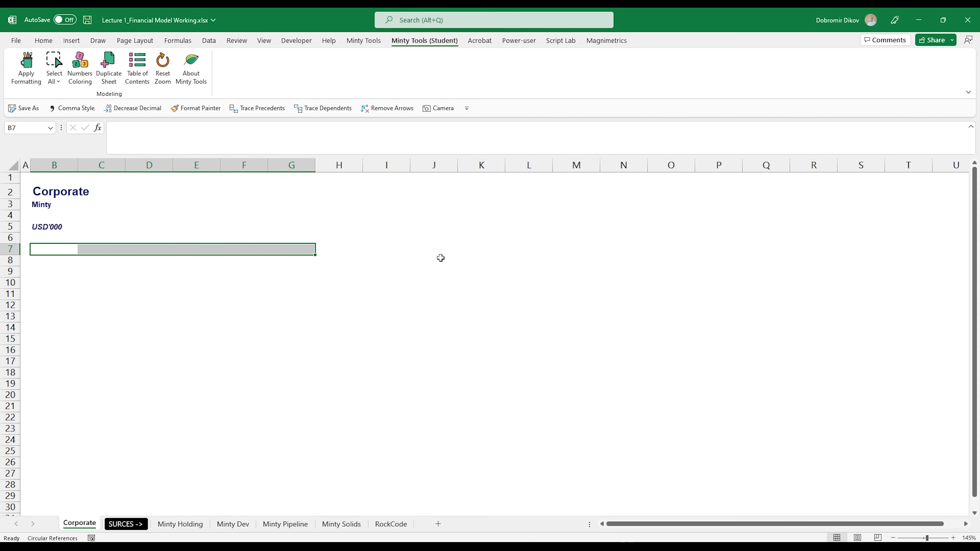
shift+click(512, 250)
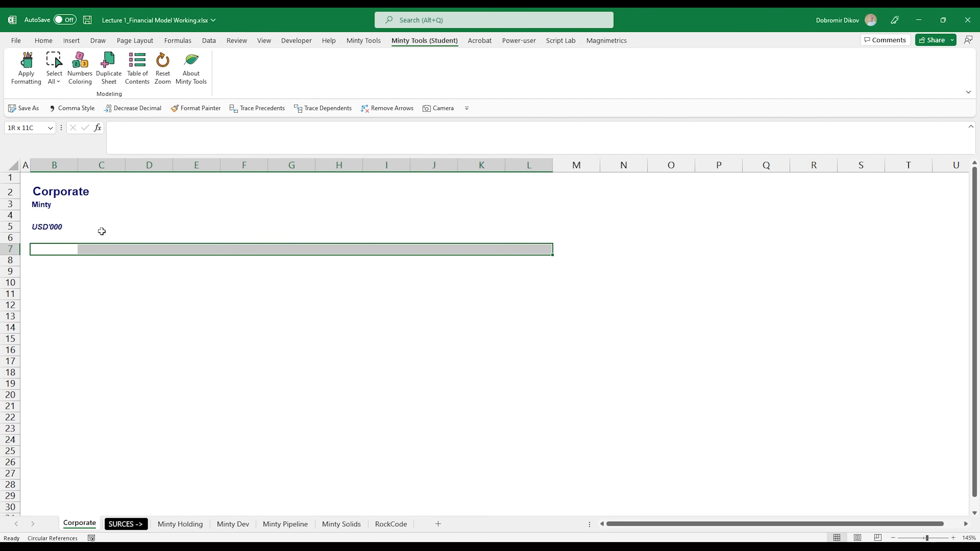
click(43, 41)
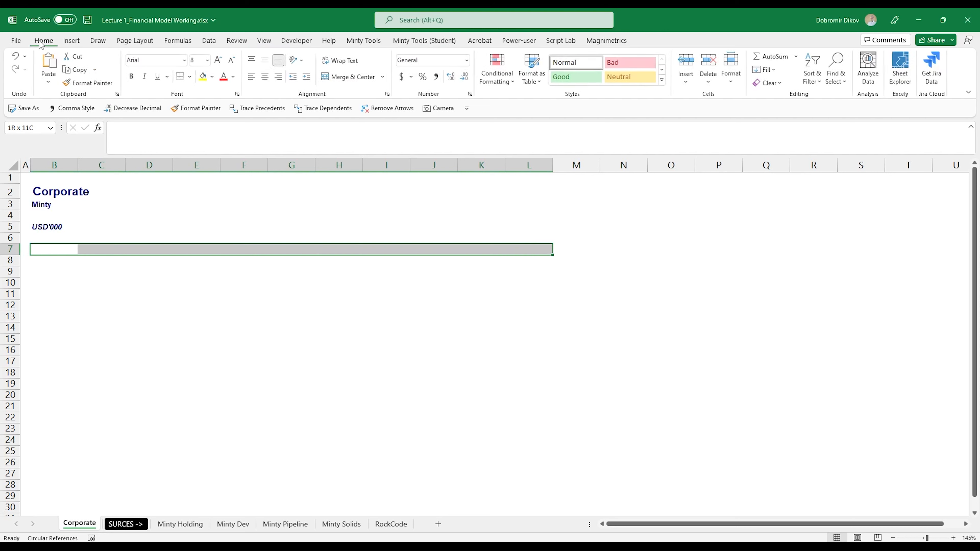
click(213, 77)
click(272, 172)
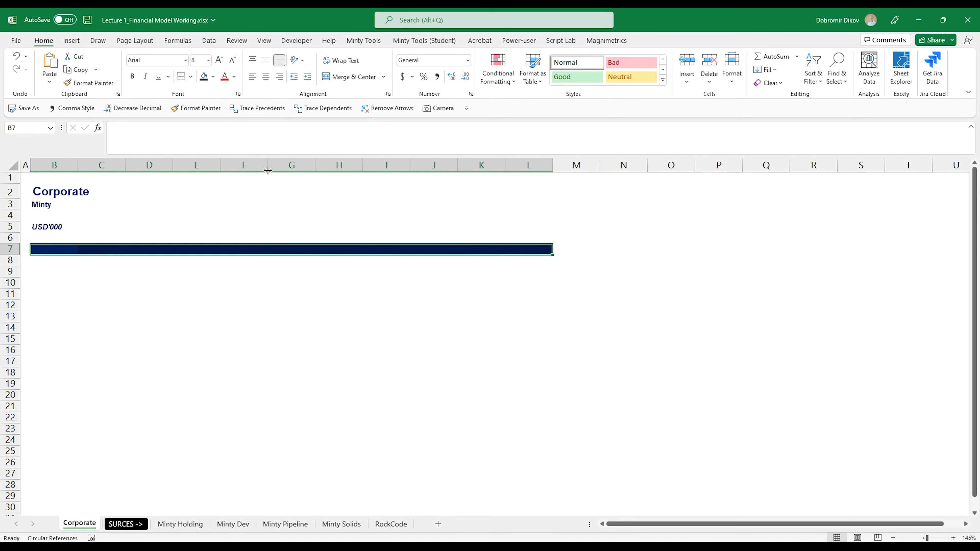
click(234, 77)
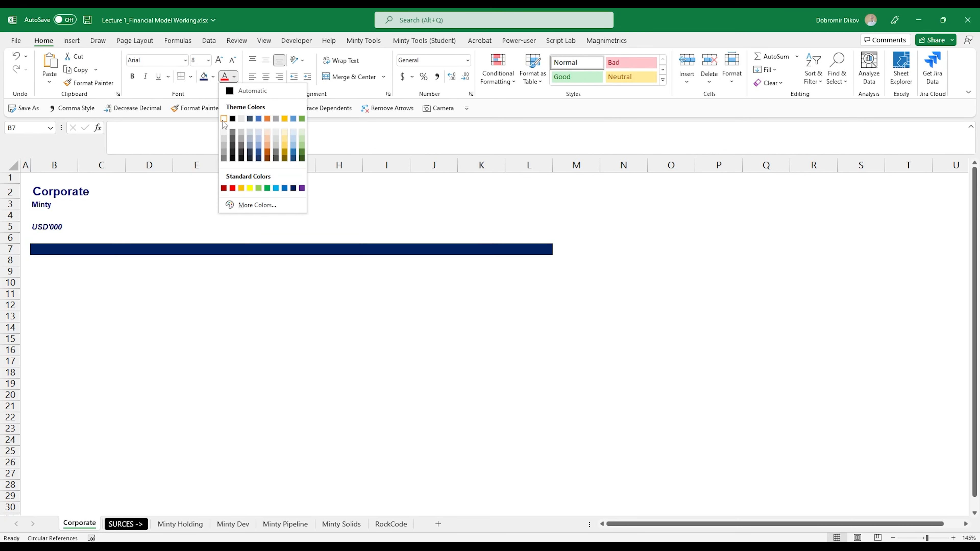
click(224, 119)
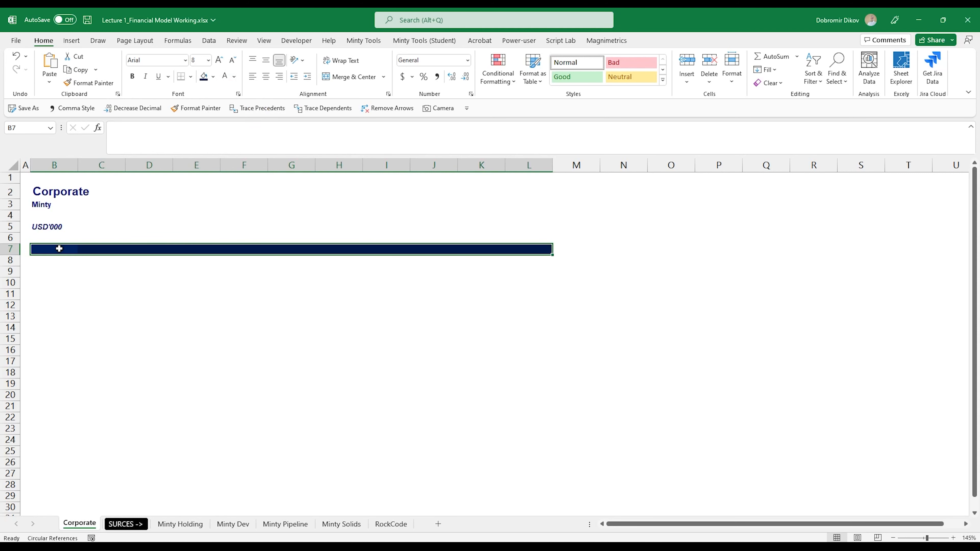
Copy the Minty Holding statements range from B9 to E93.
key(ctrl+Page_Down)
key(ctrl+Page_Down)
click(85, 273)
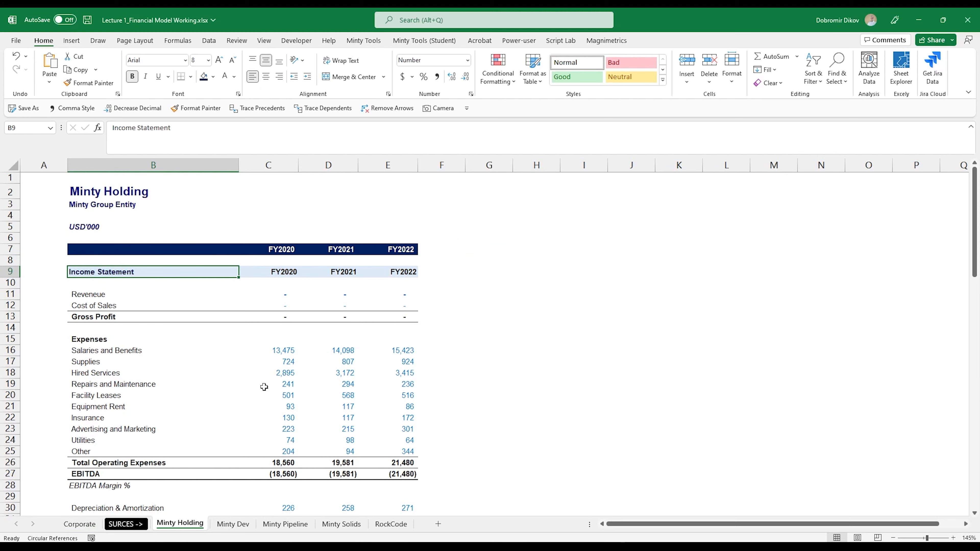
scroll(265, 388, down, 7)
scroll(225, 388, up, 7)
scroll(226, 388, down, 20)
scroll(397, 450, down, 4)
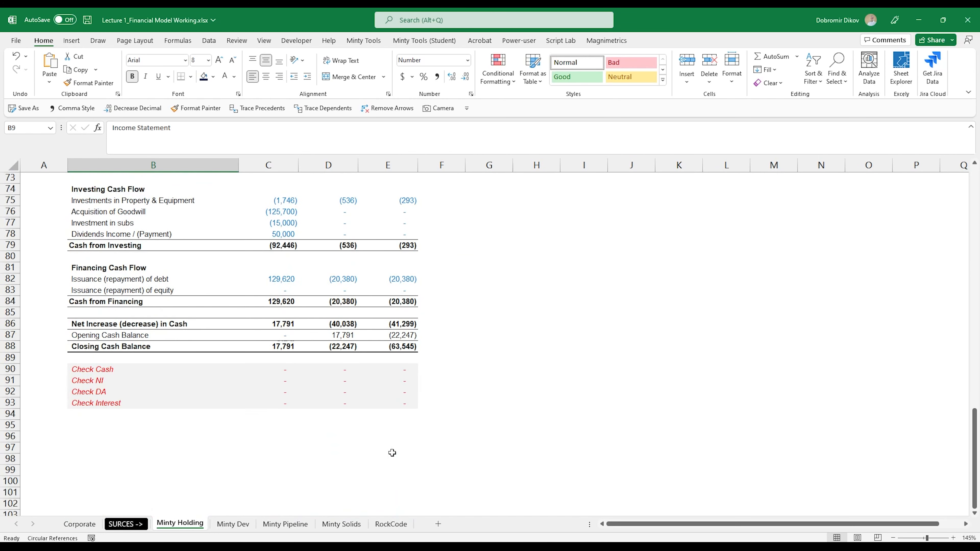
shift+click(403, 401)
key(ctrl+c)
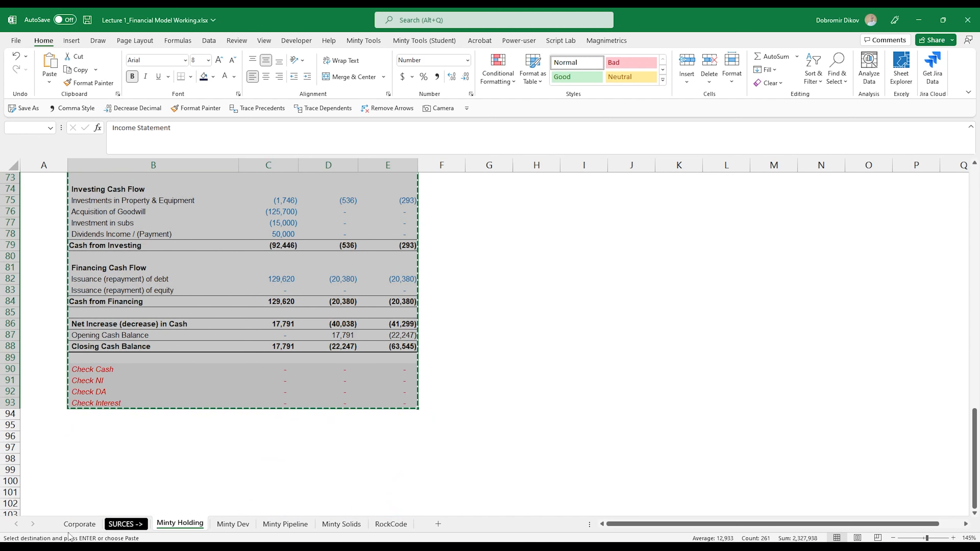
Paste the copied statements into the Corporate sheet at B9 and autofit column B.
click(79, 524)
key(ctrl+v)
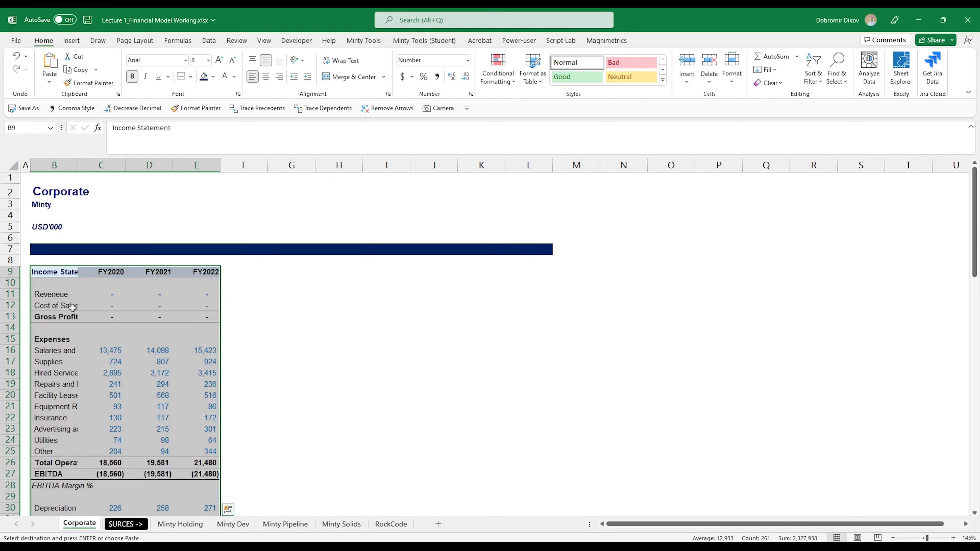
click(101, 192)
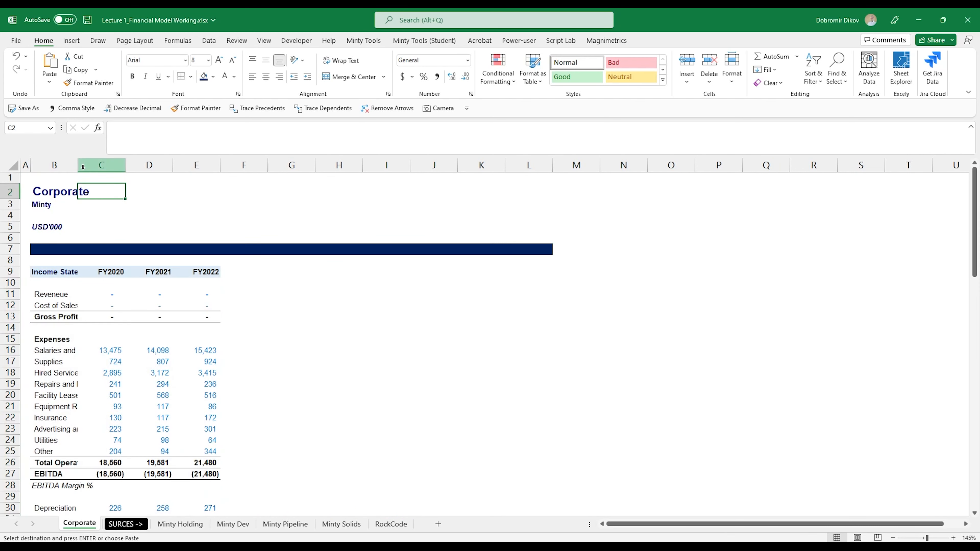
double_click(78, 165)
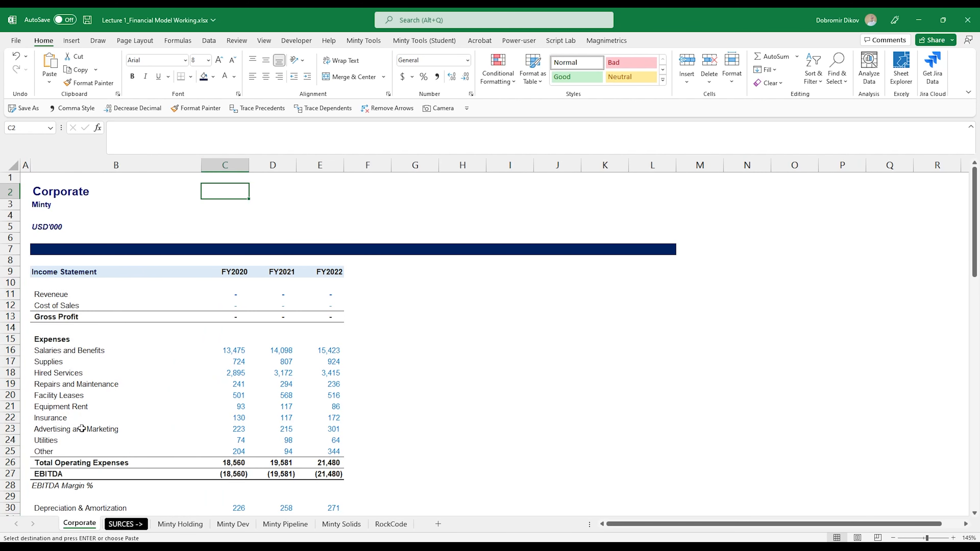
Insert two blank columns before the FY2020 column and narrow their width.
scroll(82, 429, down, 5)
scroll(103, 433, up, 5)
click(240, 272)
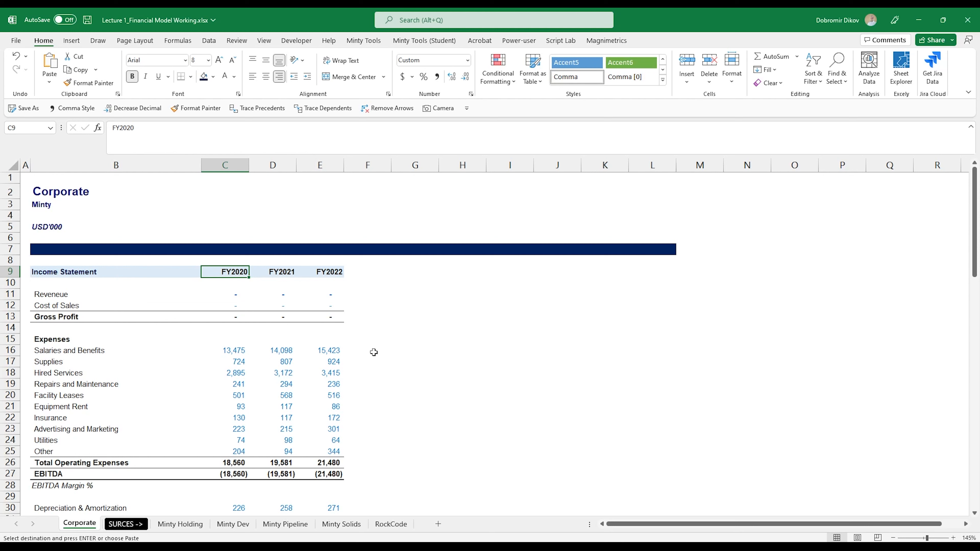
key(Right)
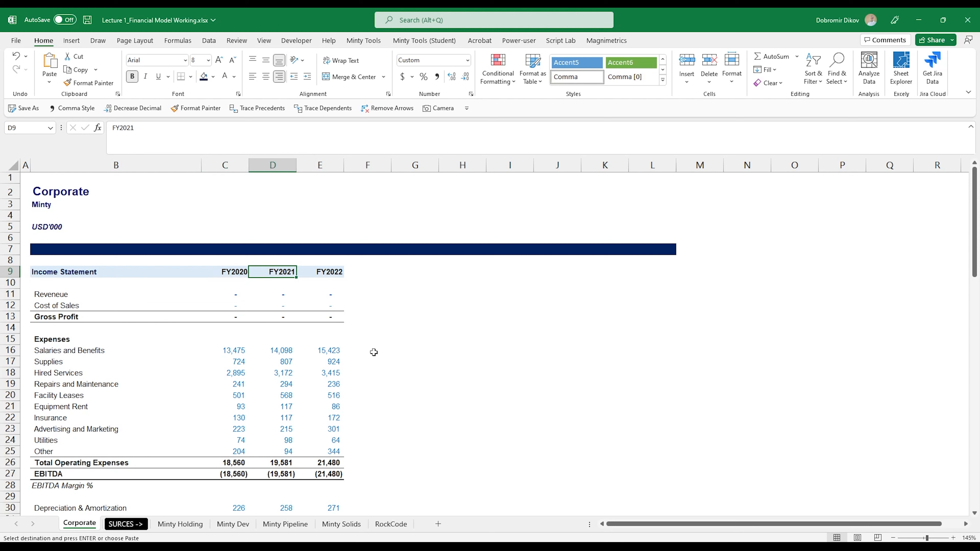
key(Left)
key(Right)
key(Right)
key(Left)
key(Left)
key(Right)
key(Right)
key(Right)
key(Right)
key(Right)
key(Left)
key(Left)
key(Left)
key(Left)
key(Left)
key(Left)
key(Right)
key(Right)
key(Left)
key(ctrl+space)
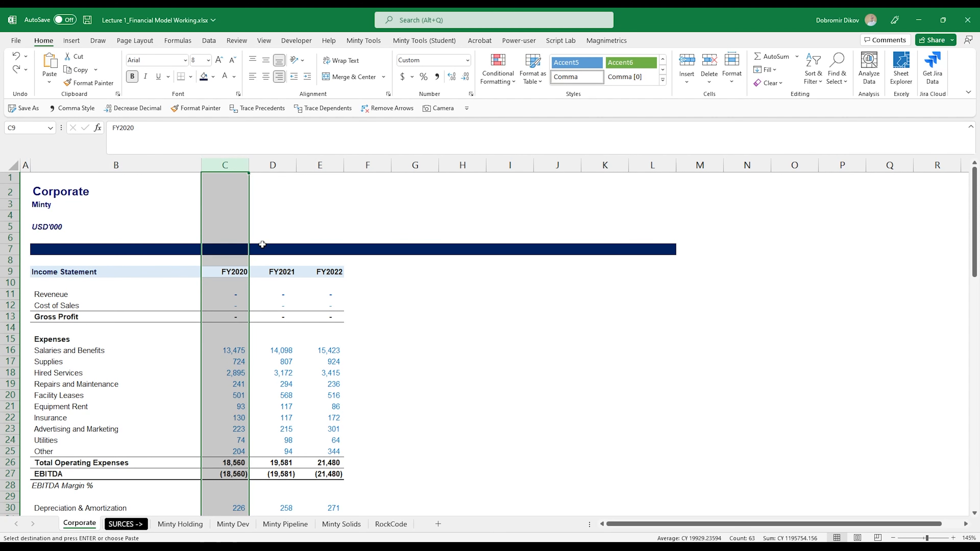
key(ctrl+plus)
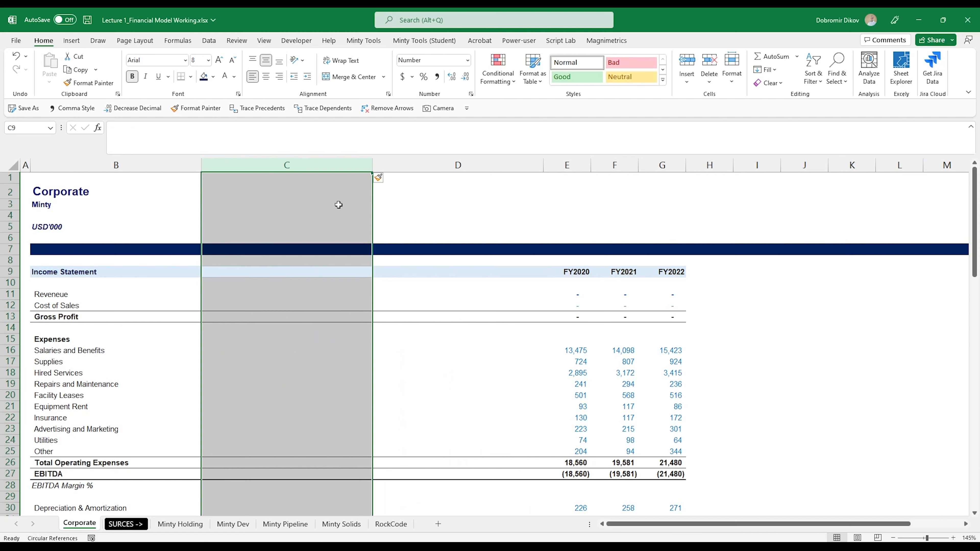
drag(366, 166, 245, 165)
Enter ACTUAL in E6 and fill it across to G6 above the FY2020–FY2022 headers.
click(320, 272)
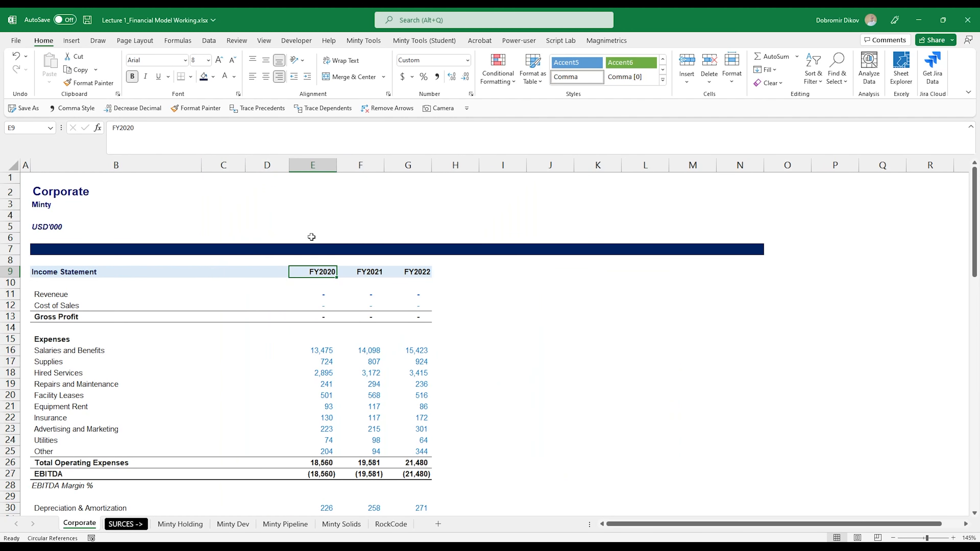
drag(312, 238, 746, 248)
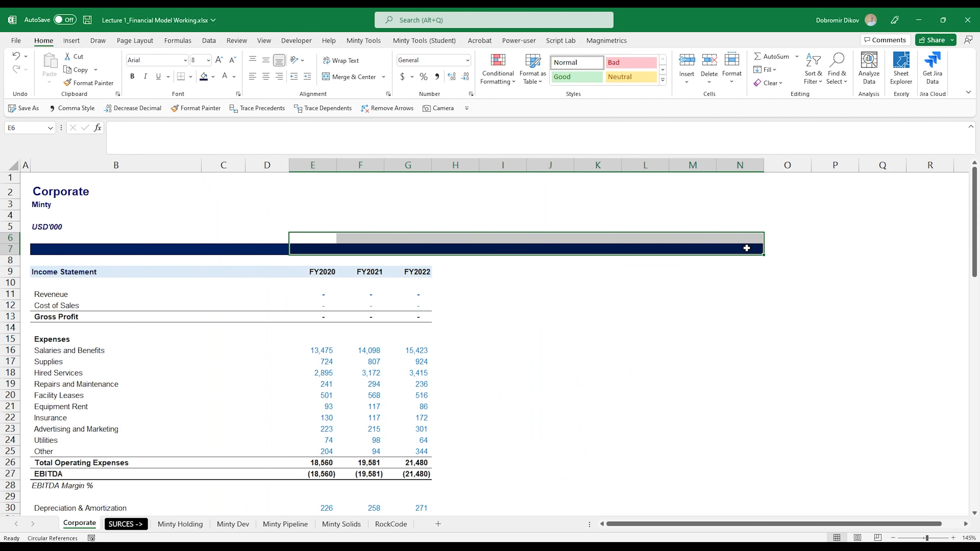
click(333, 239)
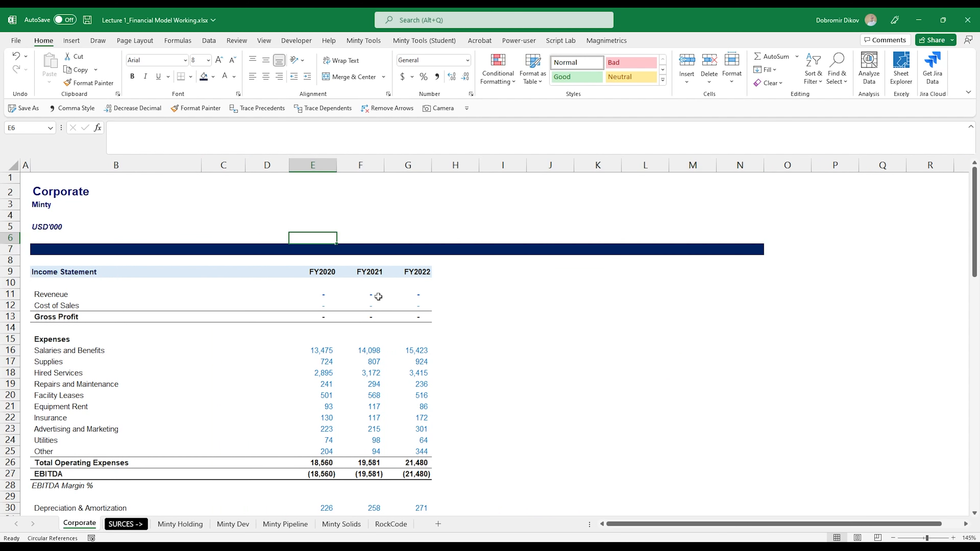
text(ACTUAL)
key(ctrl+Return)
key(shift+Right)
key(shift+Right)
key(ctrl+r)
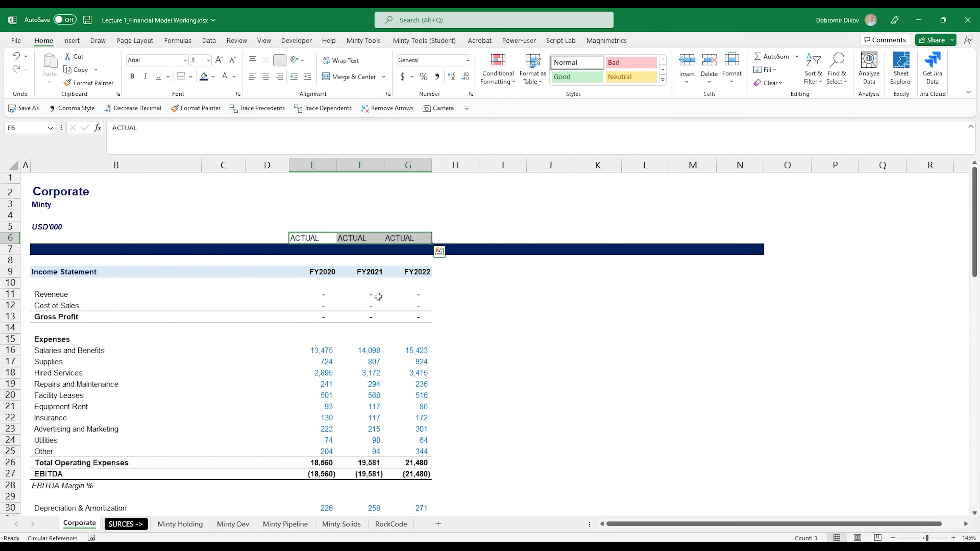
Right-align the ACTUAL labels, make them bold and set their font colour to blue.
click(279, 77)
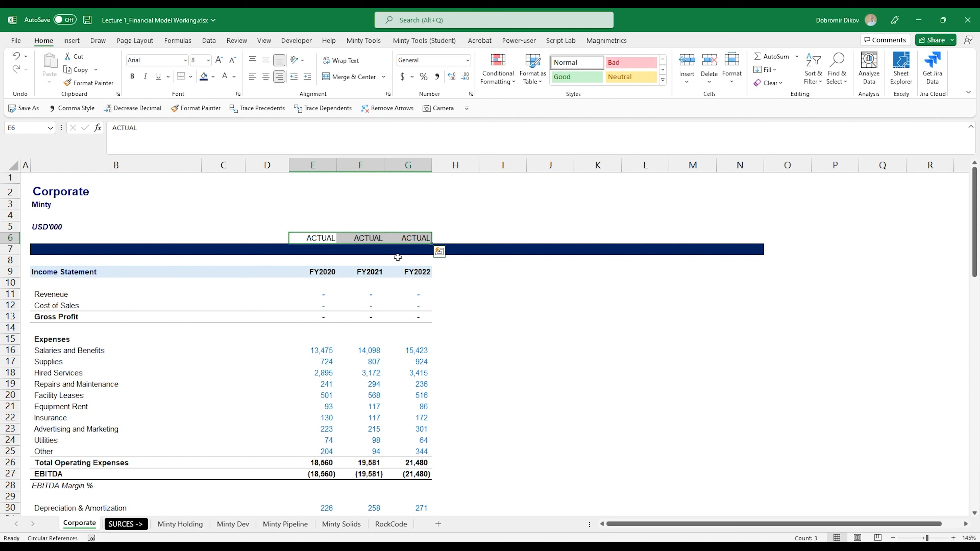
click(234, 76)
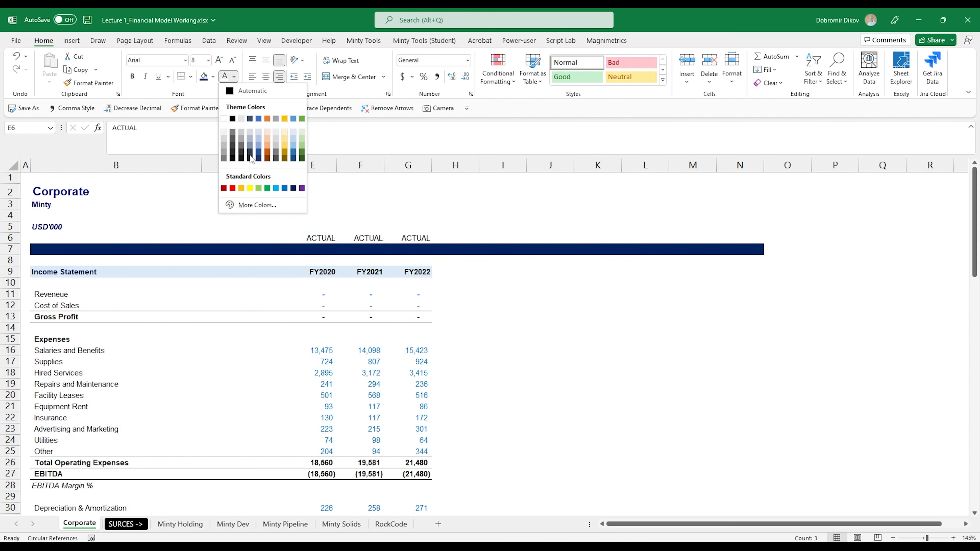
click(285, 188)
key(ctrl+b)
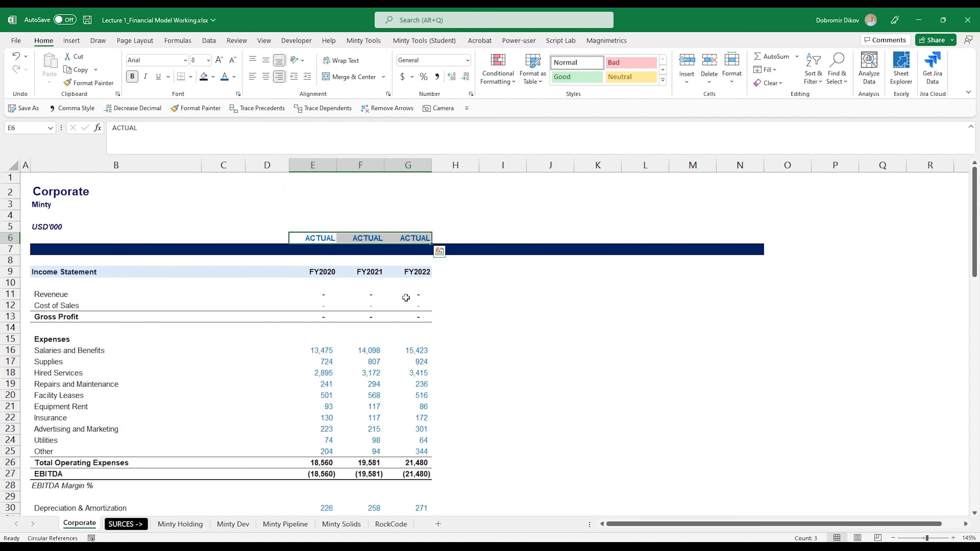
Enter FORECAST across H6:N6 in a grey font, right-aligned and bold.
drag(458, 238, 720, 243)
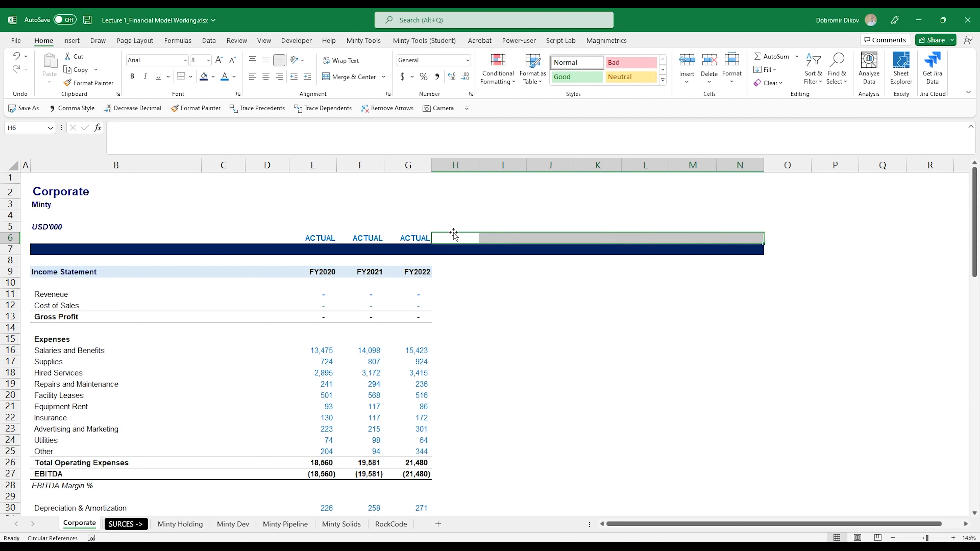
click(236, 78)
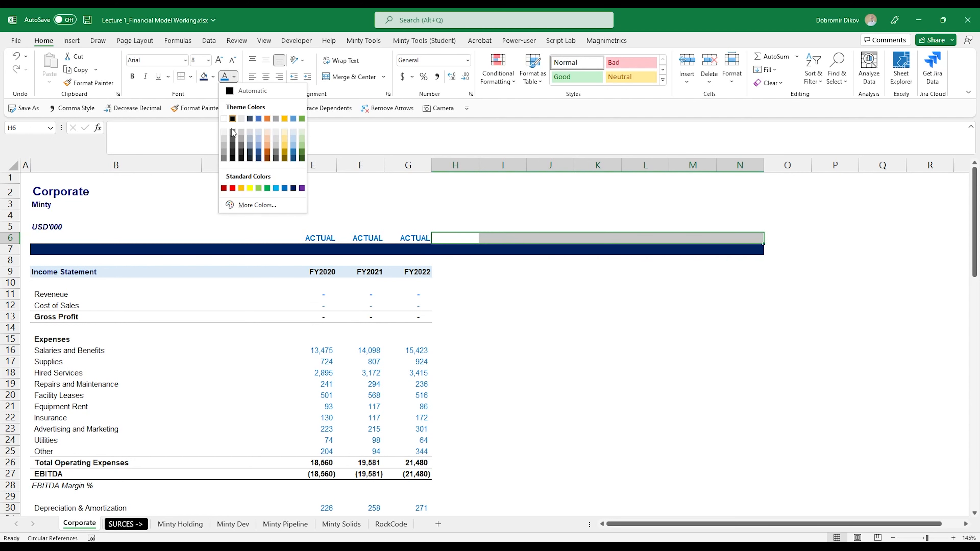
click(229, 158)
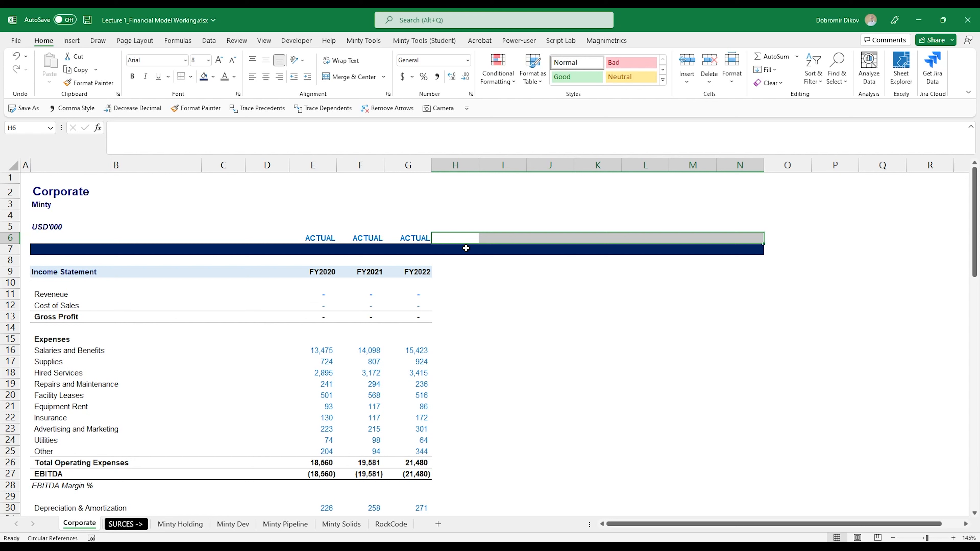
text(FORECAST)
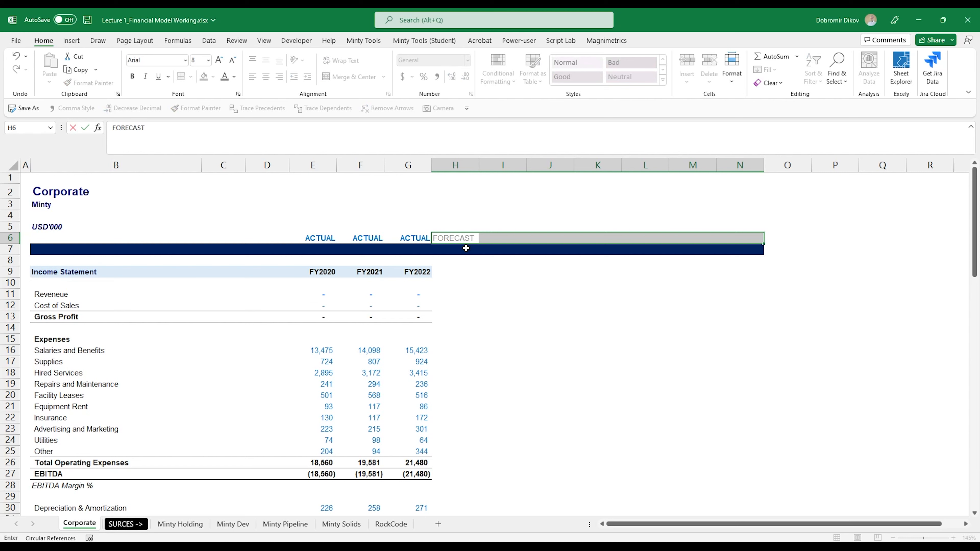
key(ctrl+Return)
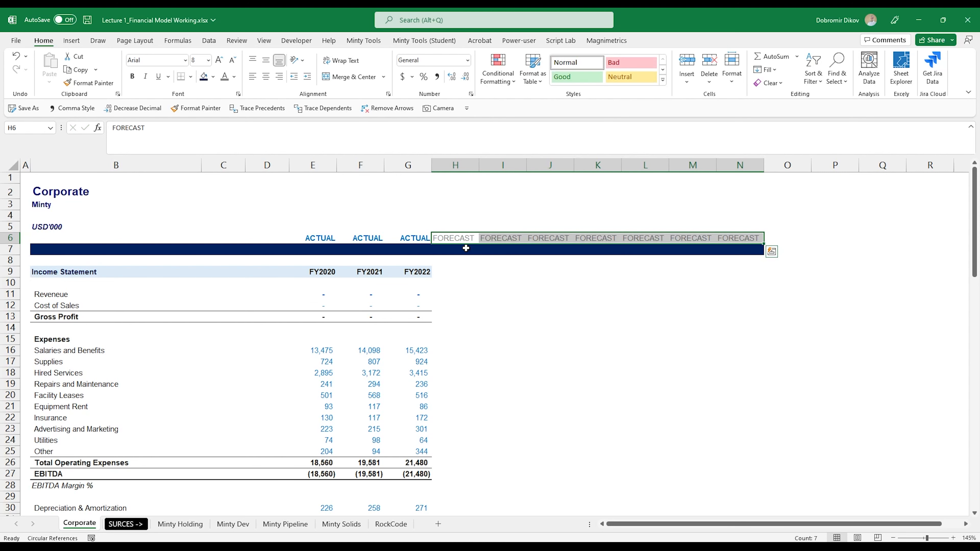
click(279, 76)
click(132, 77)
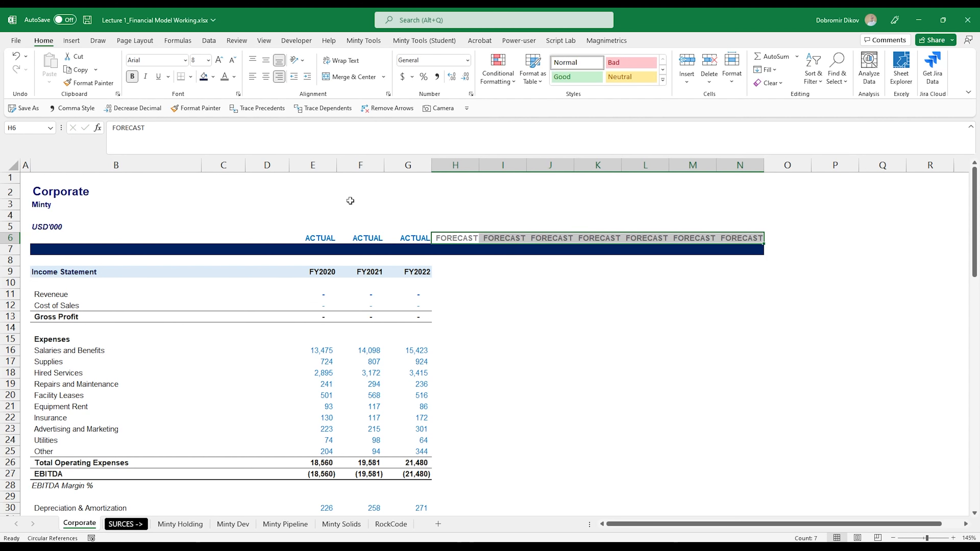
Widen columns E through N to a uniform, larger width.
click(317, 166)
drag(318, 166, 730, 180)
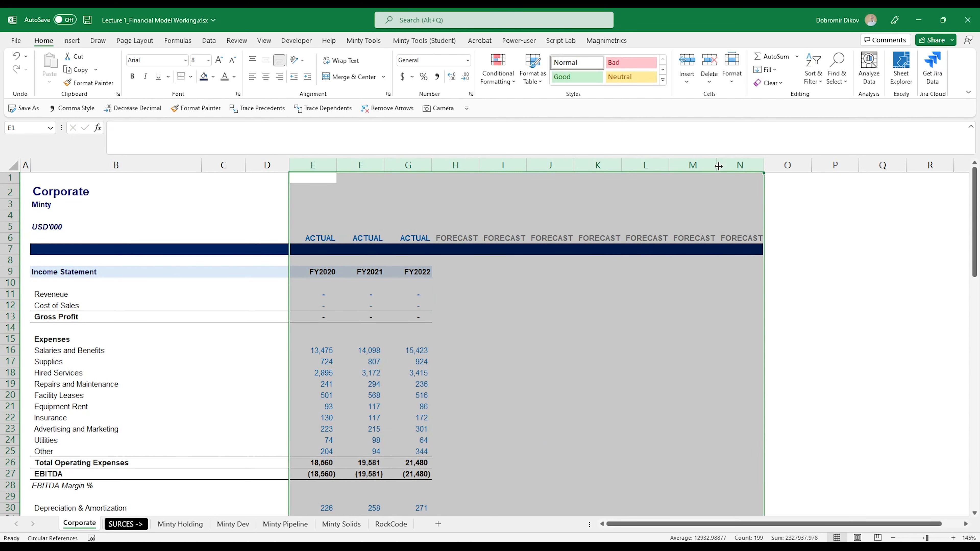
double_click(718, 165)
drag(507, 165, 563, 166)
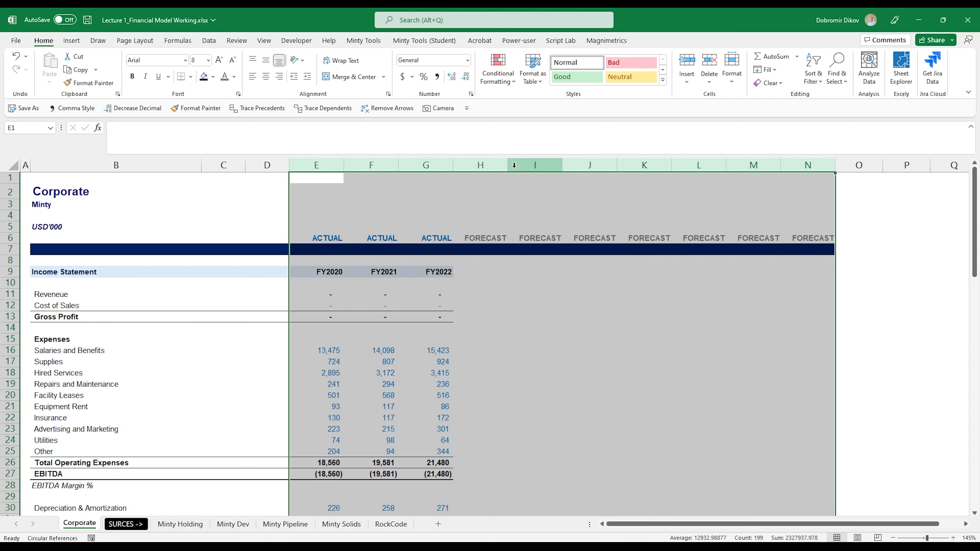
Enter the year 2020 in E7 on the header bar.
click(332, 272)
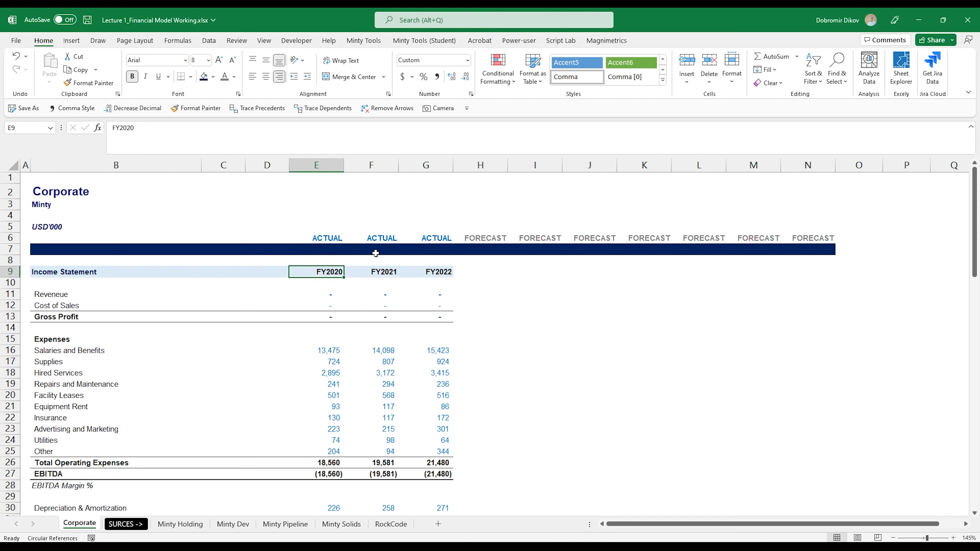
click(328, 250)
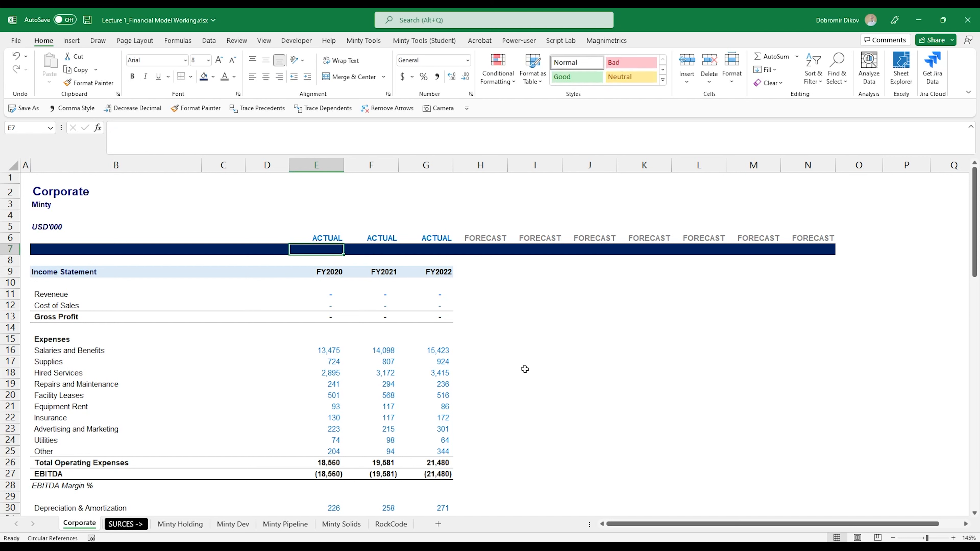
text(2020)
key(ctrl+Return)
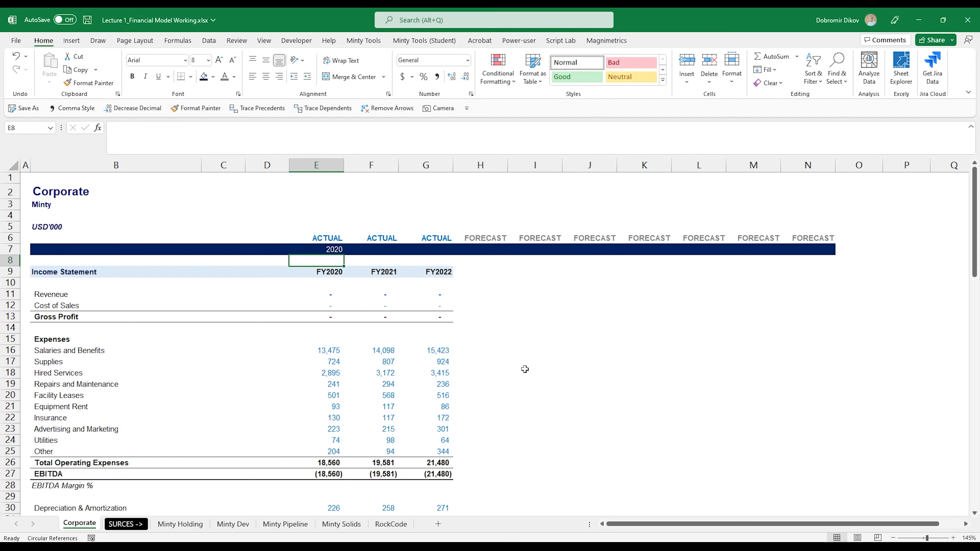
Enter the formula =E7+1 in F7 and fill it across to N7.
key(Right)
text(=)
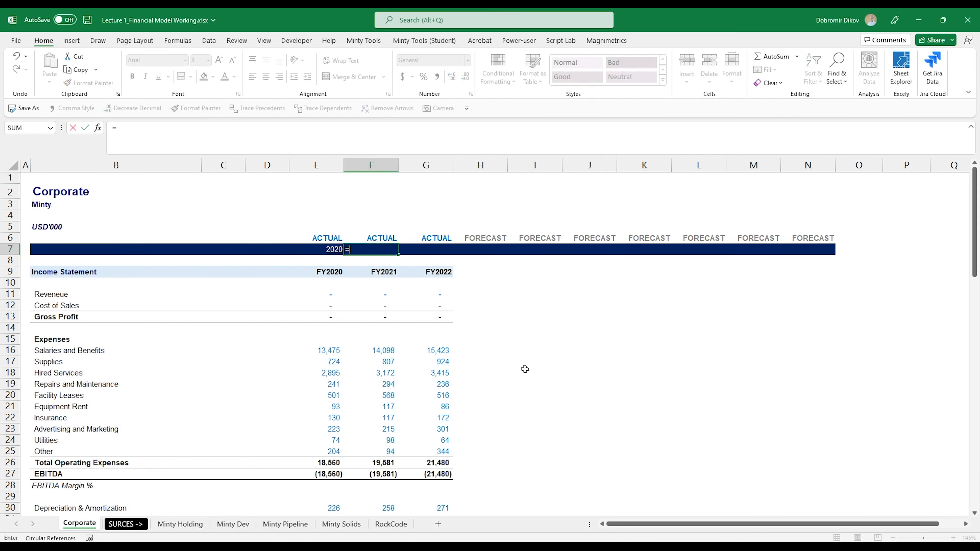
key(Left)
text(+1)
key(ctrl+Return)
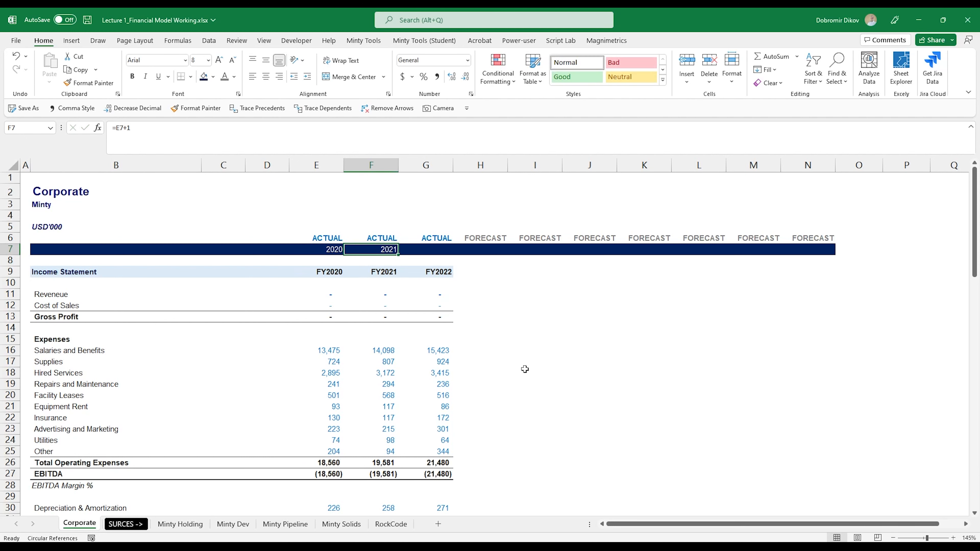
key(shift+Right)
key(shift+Right)
key(shift+Right)
key(shift+Right)
key(shift+Right)
key(shift+Right)
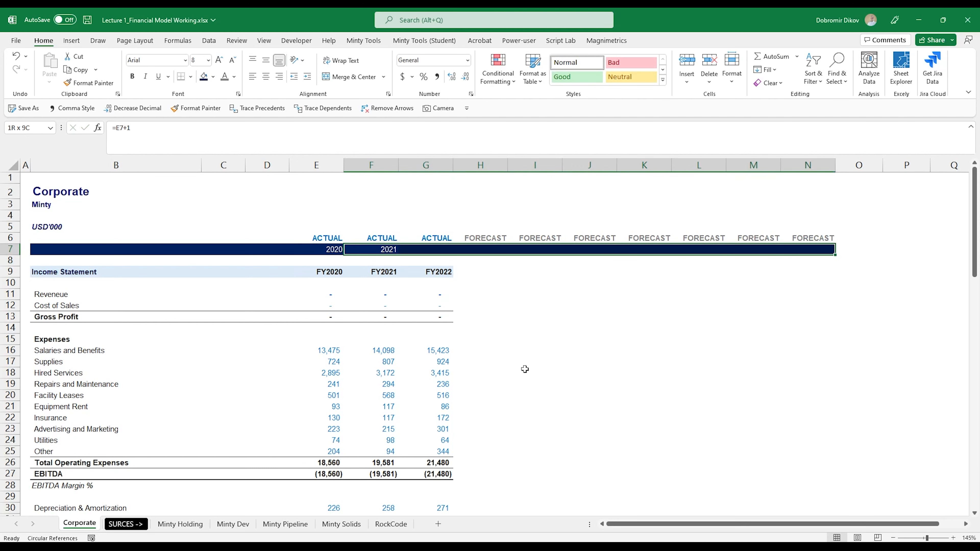
key(ctrl+r)
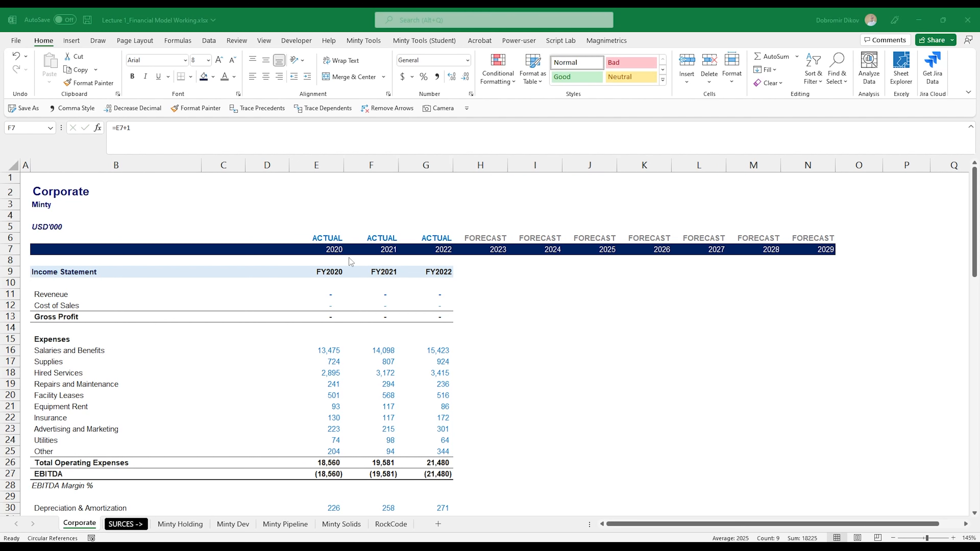
Make the years in E7:N7 bold and apply the custom number format "CY " General.
drag(324, 251, 819, 254)
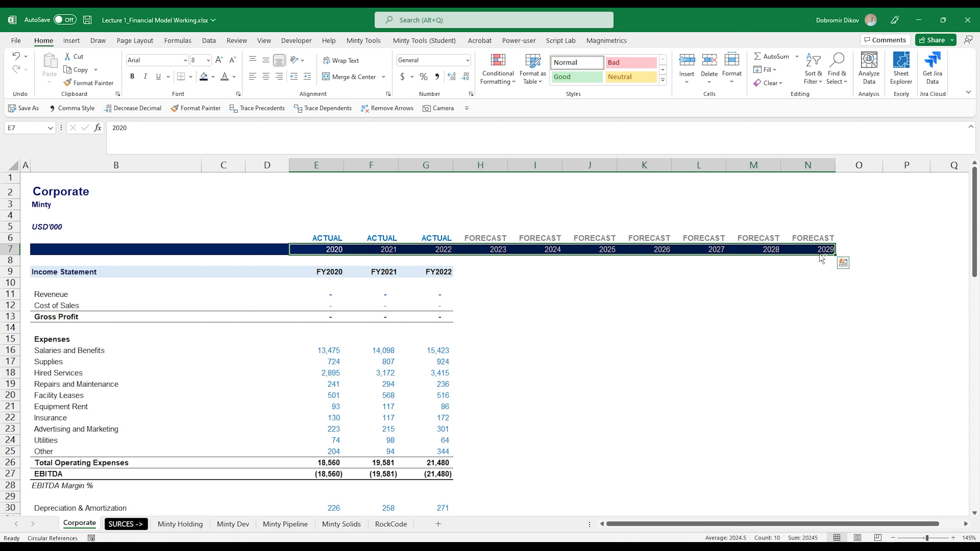
key(ctrl+b)
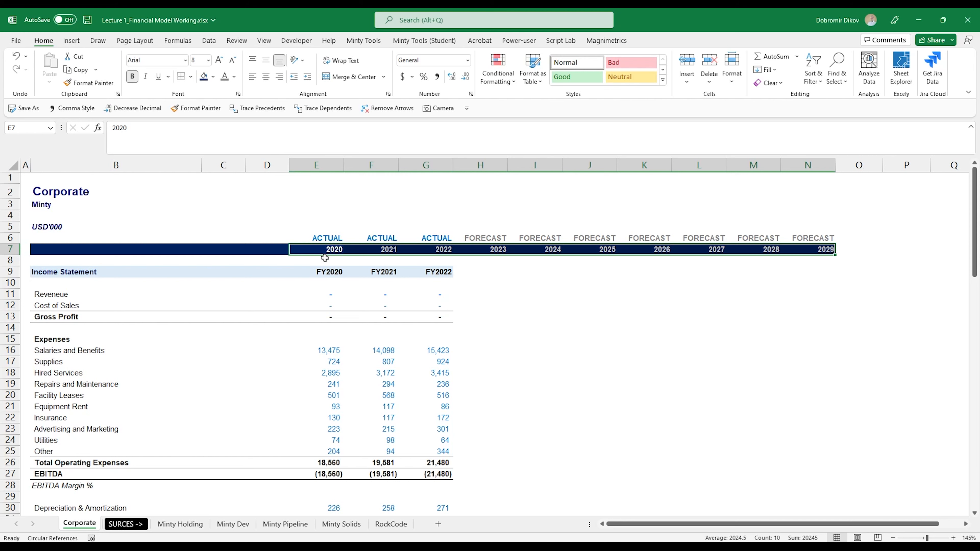
key(ctrl+1)
drag(174, 309, 694, 282)
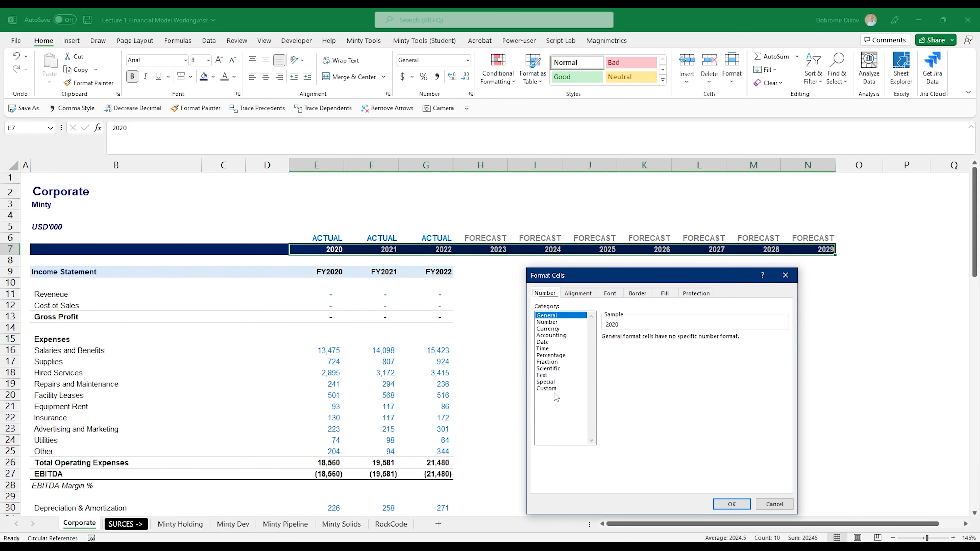
click(548, 389)
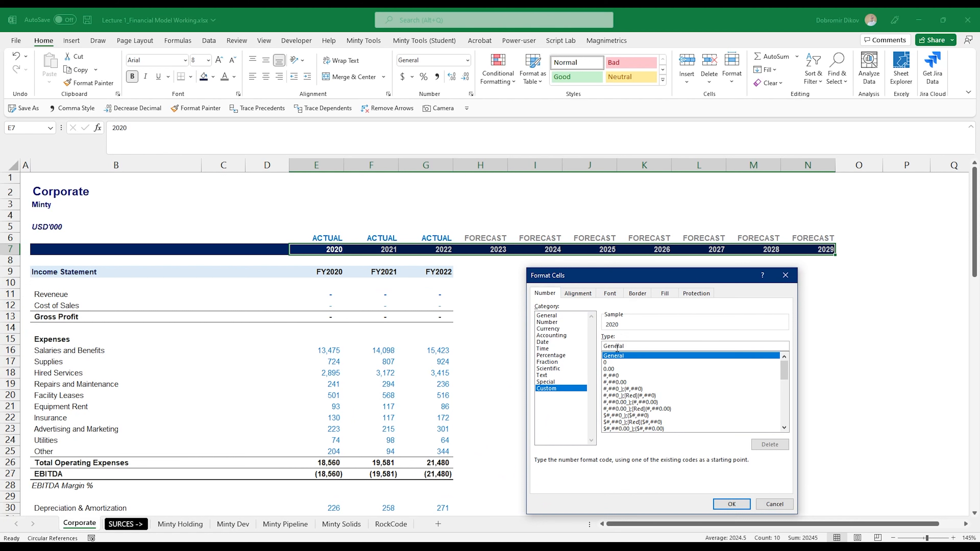
click(617, 347)
text("CY")
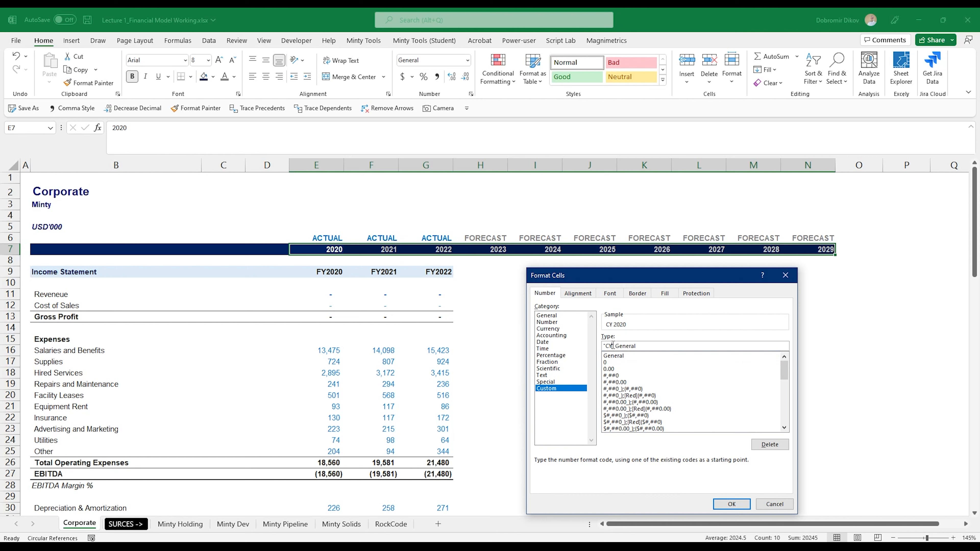
click(732, 504)
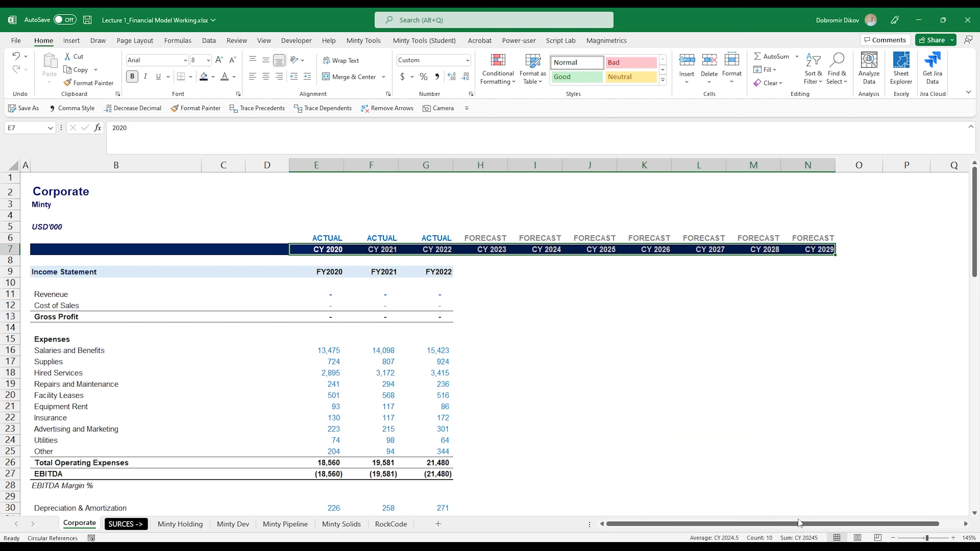
Inspect the year formulas in the forecast cells of row 7.
click(603, 253)
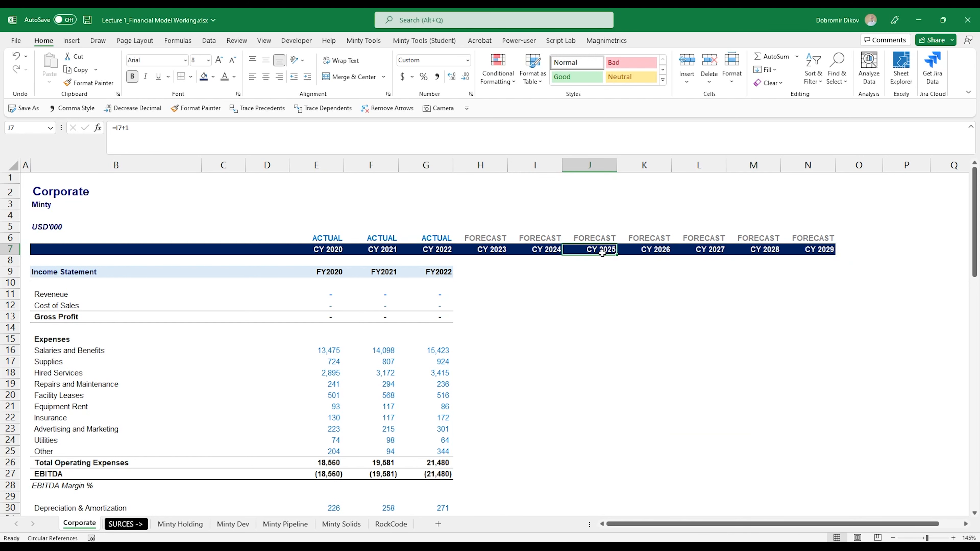
click(501, 248)
click(543, 250)
click(591, 251)
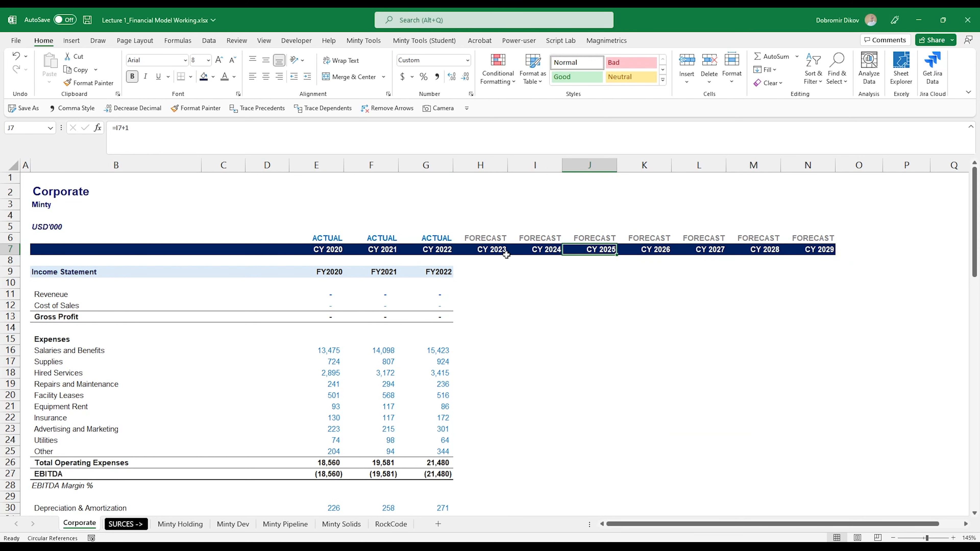
click(336, 250)
click(528, 251)
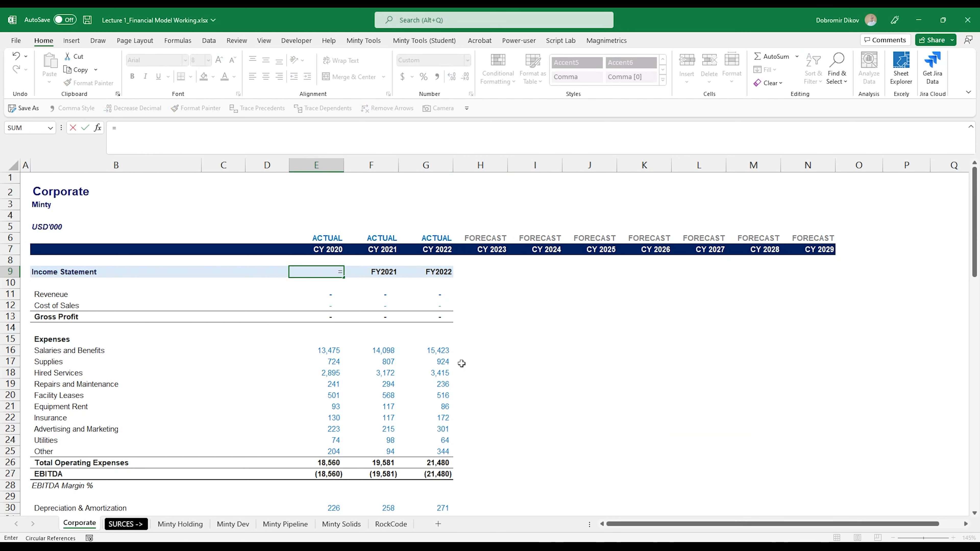
Link E9 to the year with =E$7 and fill it across to N9.
key(Up)
key(Up)
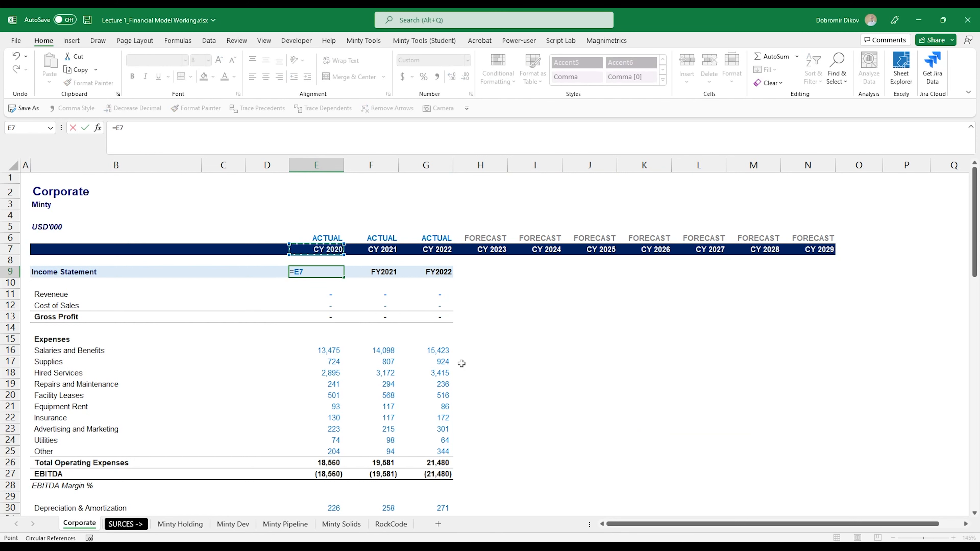
key(F4)
key(F4)
key(ctrl+Return)
key(shift+Right)
key(shift+Right)
key(shift+Right)
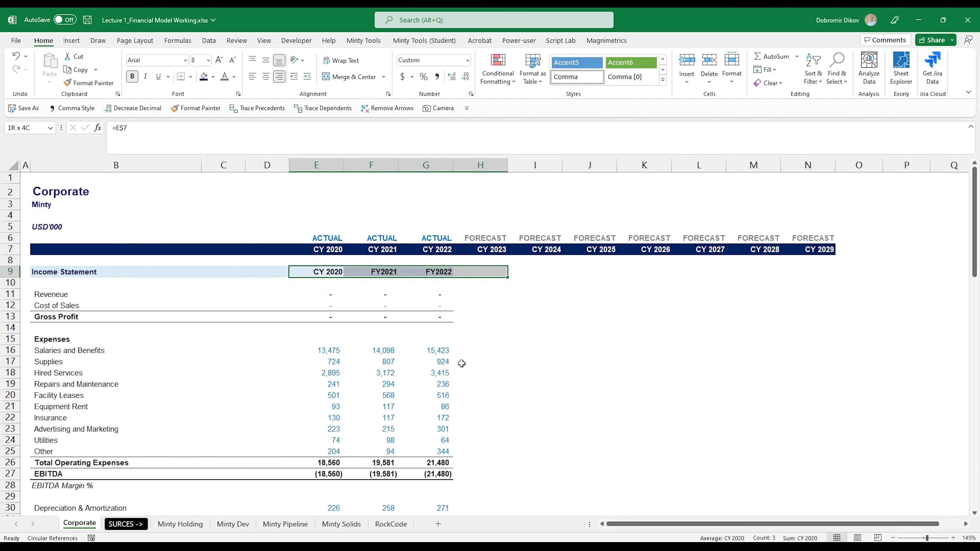
key(shift+Right)
key(shift+Right)
key(shift+Right)
key(shift+Right)
key(shift+Right)
key(shift+Right)
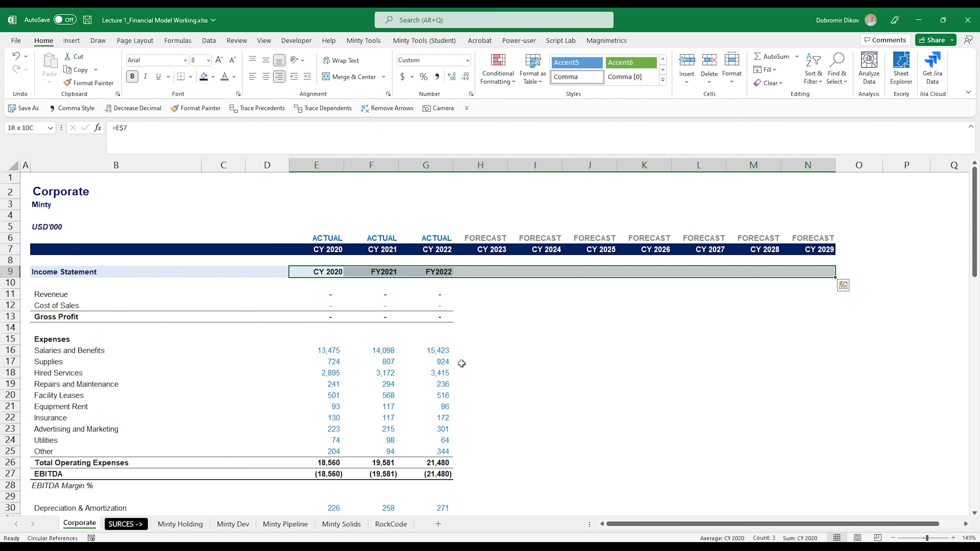
key(ctrl+r)
Fill the Gross Profit formula from G13 across to N13.
key(Down)
key(Down)
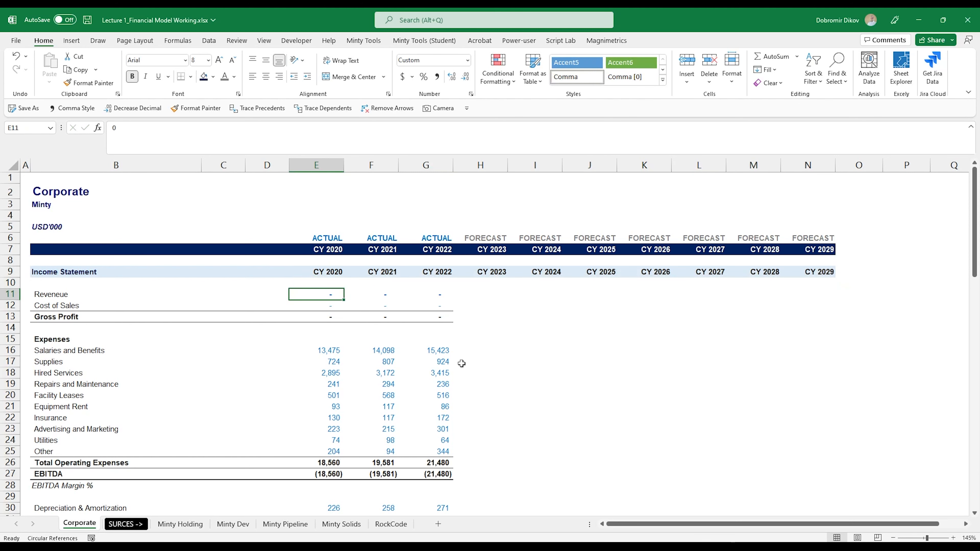
key(Right)
key(Right)
key(Down)
key(Left)
key(Left)
key(Down)
key(Right)
key(Right)
key(shift+Right)
key(shift+Right)
key(shift+Right)
key(shift+Right)
key(shift+Right)
key(shift+Right)
key(shift+Right)
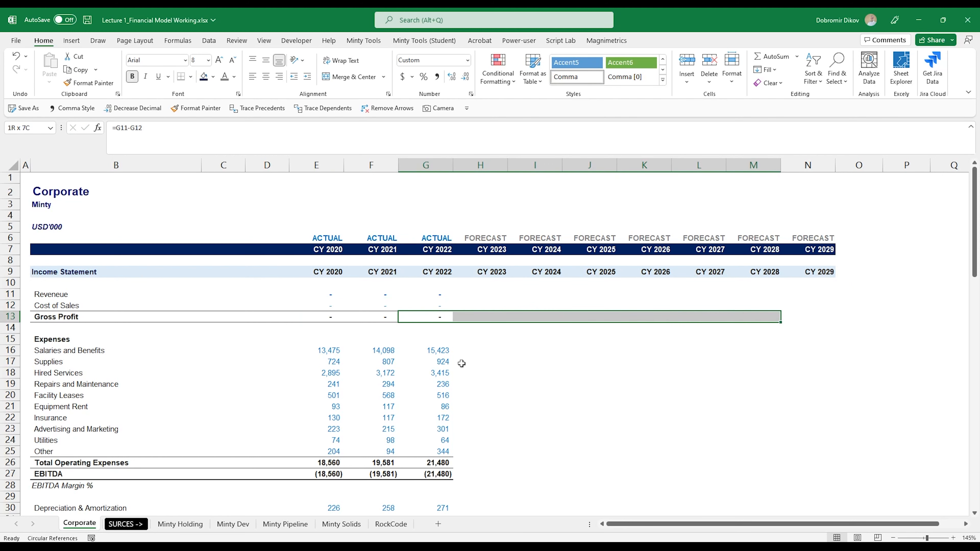
key(ctrl+r)
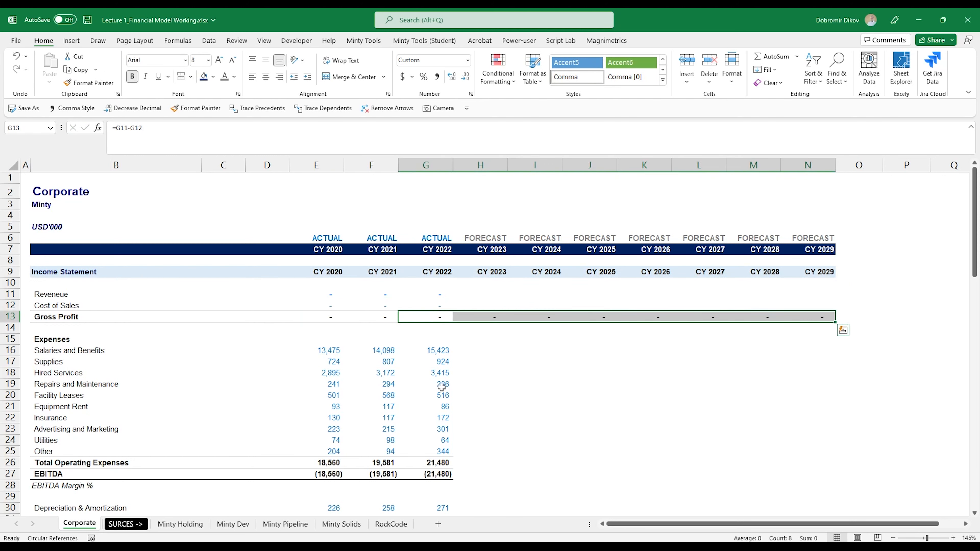
Fill the Total Operating Expenses and EBITDA formulas from column G across to column N.
drag(431, 463, 432, 479)
scroll(580, 445, down, 2)
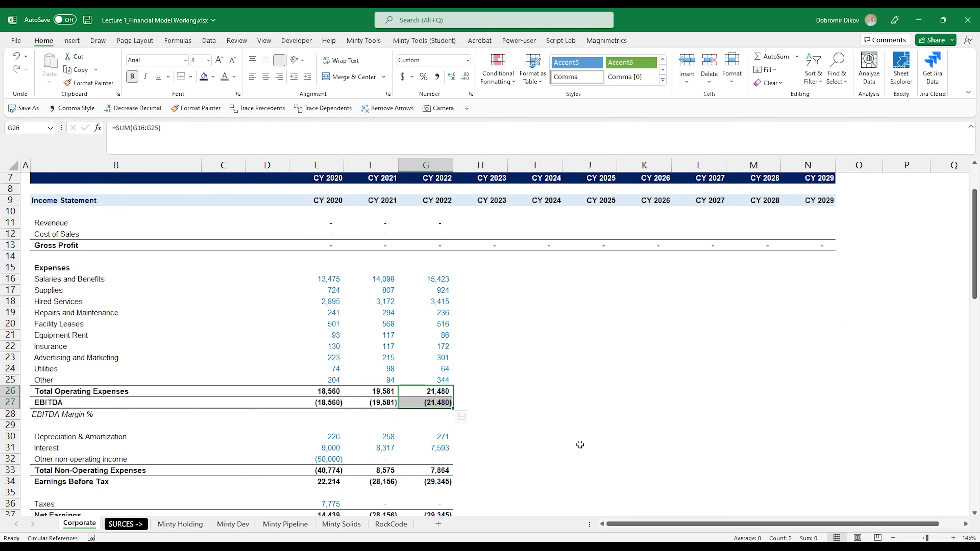
key(shift+Right)
key(shift+Right)
key(shift+Right)
key(shift+Right)
key(shift+Right)
key(shift+Right)
key(shift+Right)
key(shift+Right)
key(shift+Left)
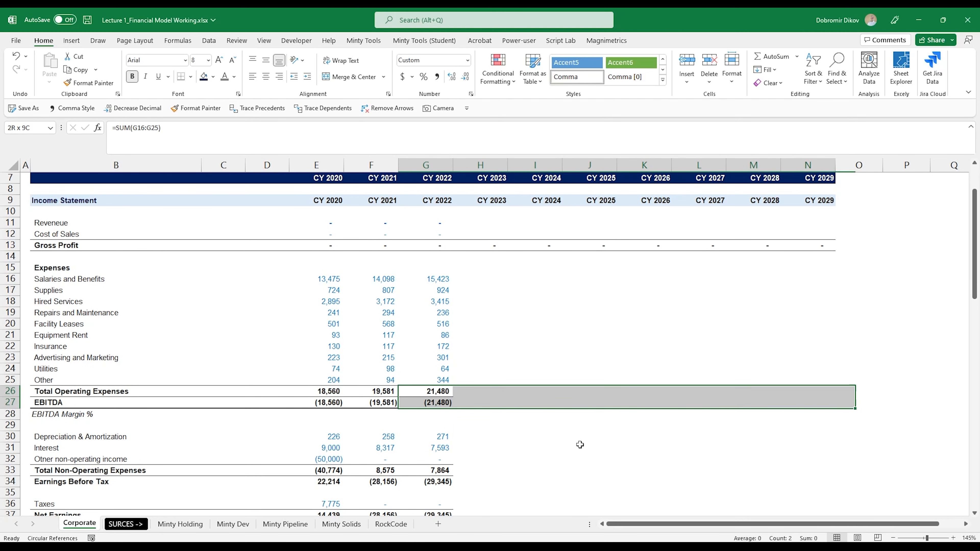
key(ctrl+r)
Fill the Total Non-Operating Expenses, Earnings Before Tax and Net Earnings formulas across to column N.
scroll(585, 416, down, 4)
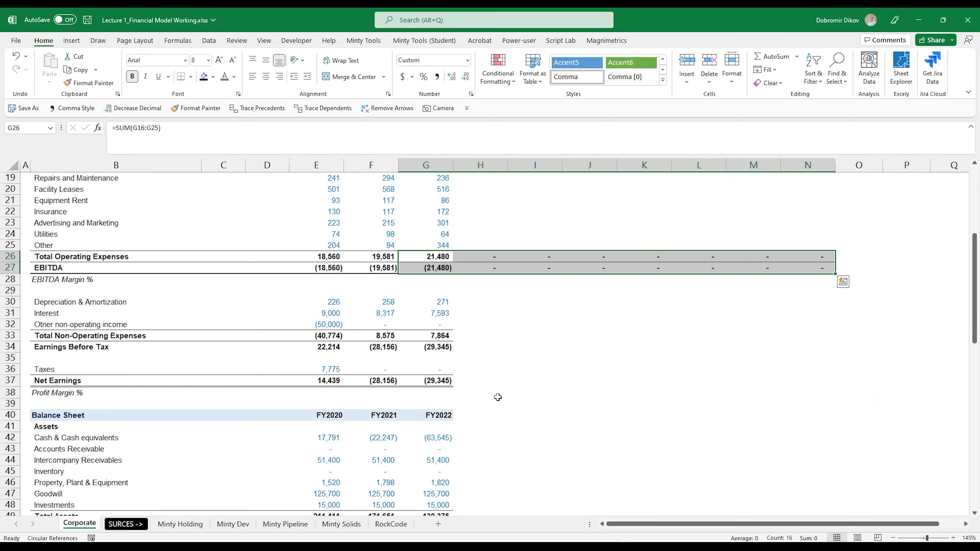
drag(438, 335, 830, 350)
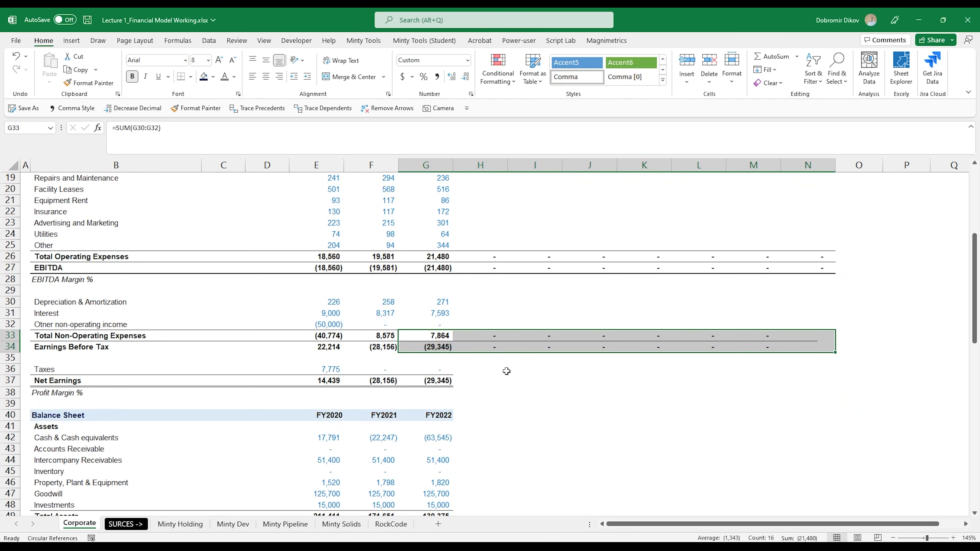
drag(438, 381, 798, 386)
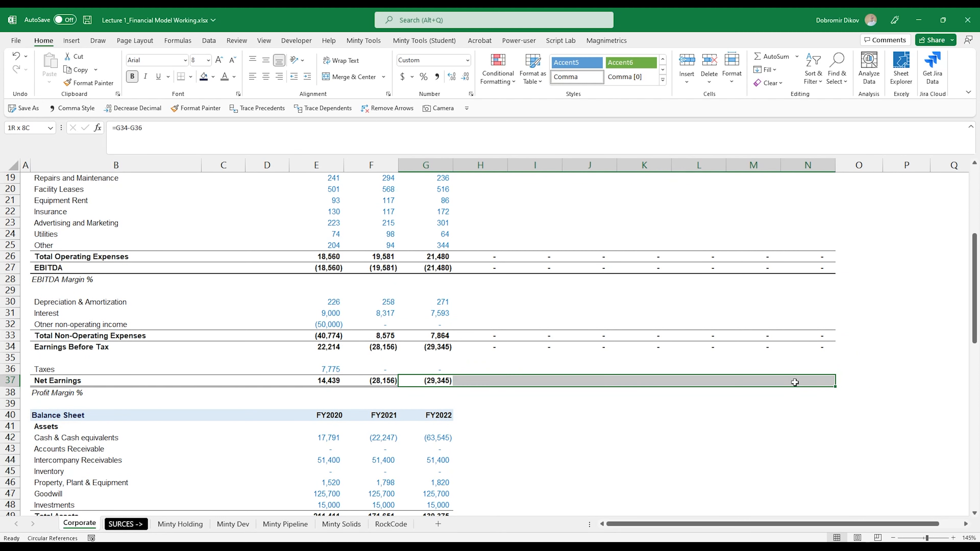
key(ctrl+r)
Fill the Total Assets formula from G49 across to N49.
scroll(461, 401, down, 3)
drag(441, 416, 829, 412)
key(ctrl+r)
scroll(487, 433, down, 3)
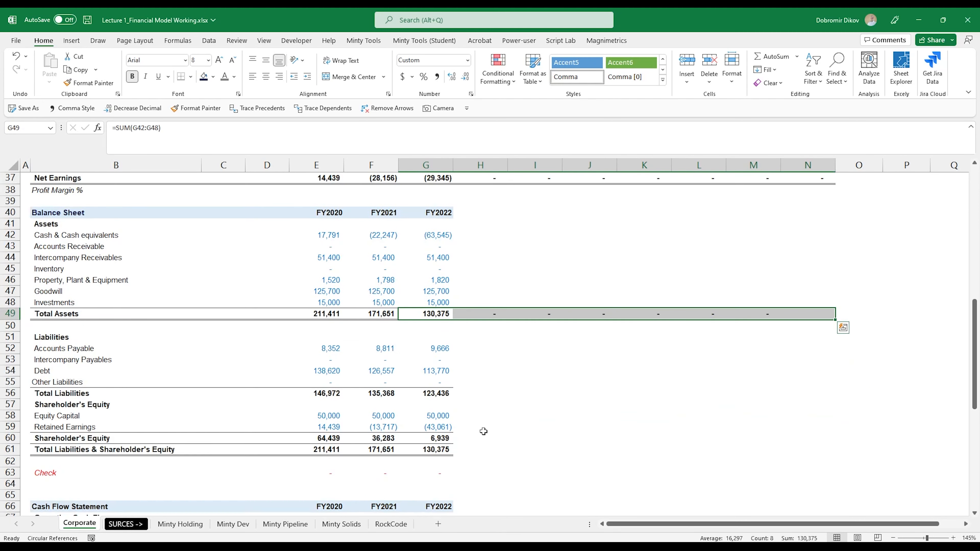
Fill the Total Liabilities, Shareholder's Equity, Total Liabilities & Shareholder's Equity and Check formulas across to column N.
drag(441, 394, 812, 396)
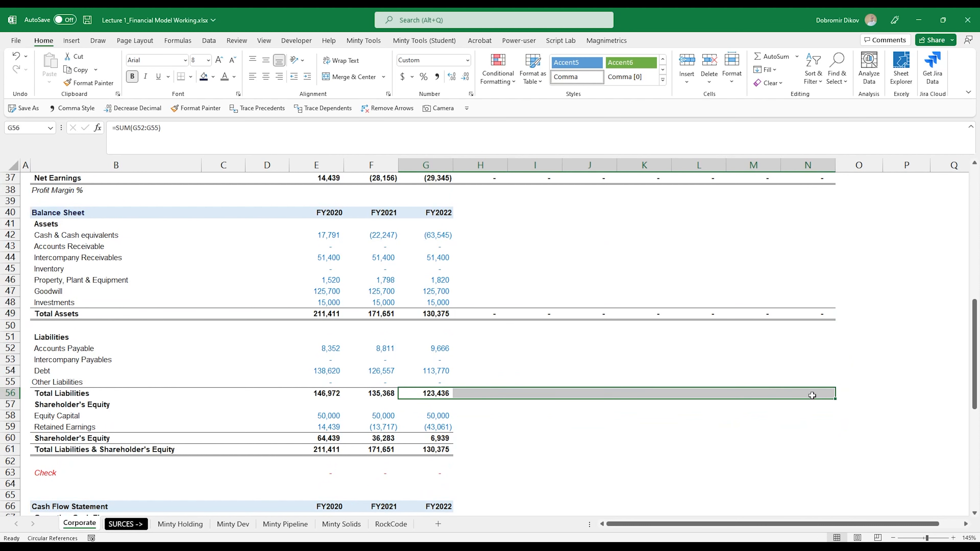
key(ctrl+r)
drag(429, 438, 792, 472)
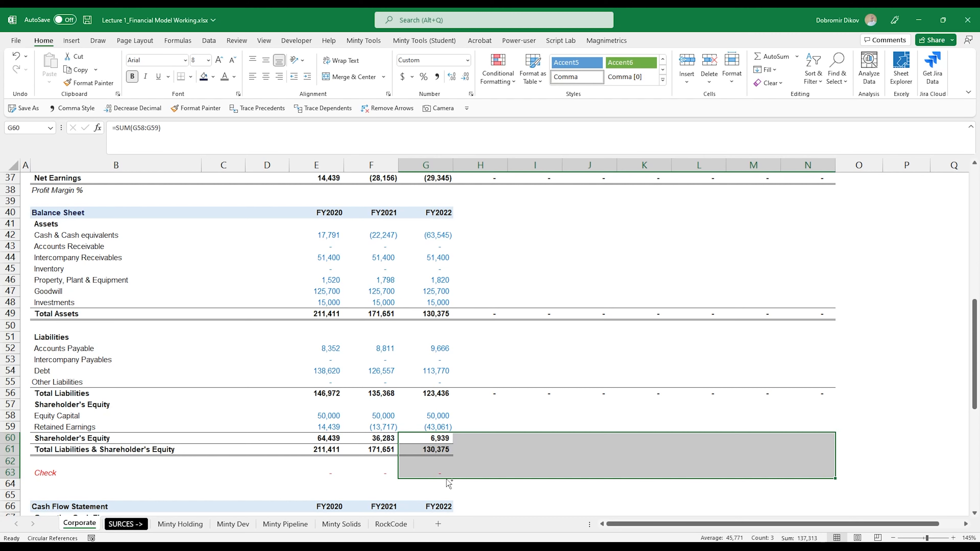
key(ctrl+r)
Fill the Cash from Operations and Cash from Investing formulas from column G across to column N.
scroll(449, 479, down, 5)
click(445, 404)
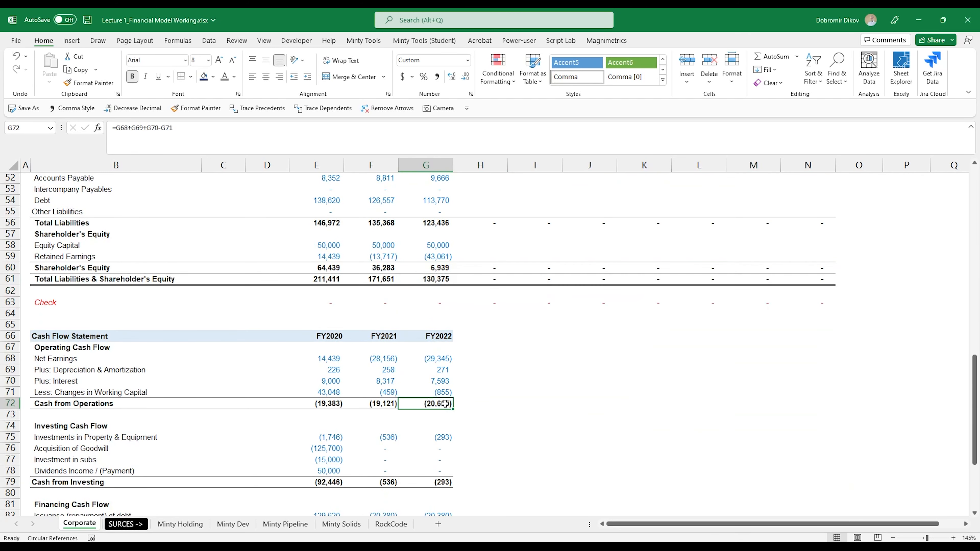
drag(445, 404, 834, 407)
key(ctrl+r)
scroll(475, 422, down, 2)
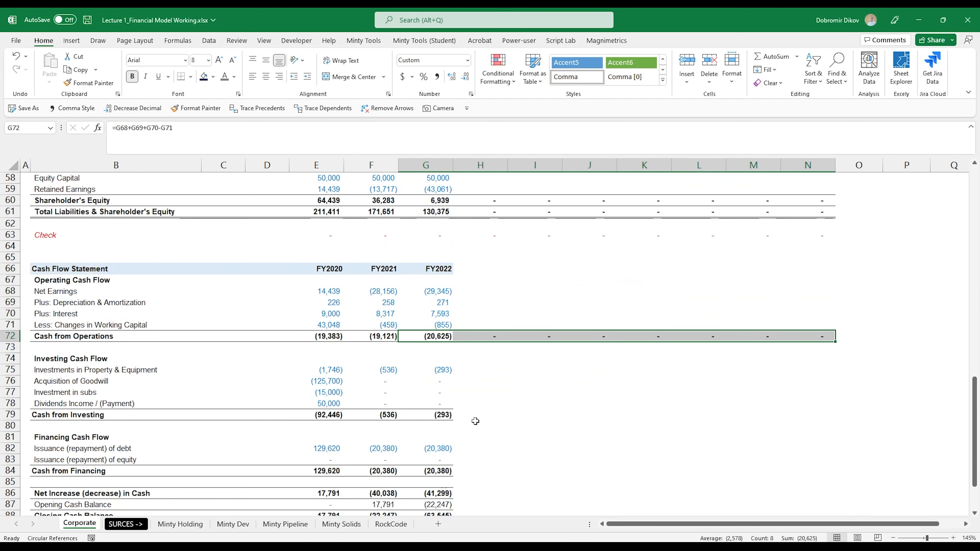
drag(440, 415, 830, 415)
key(ctrl+r)
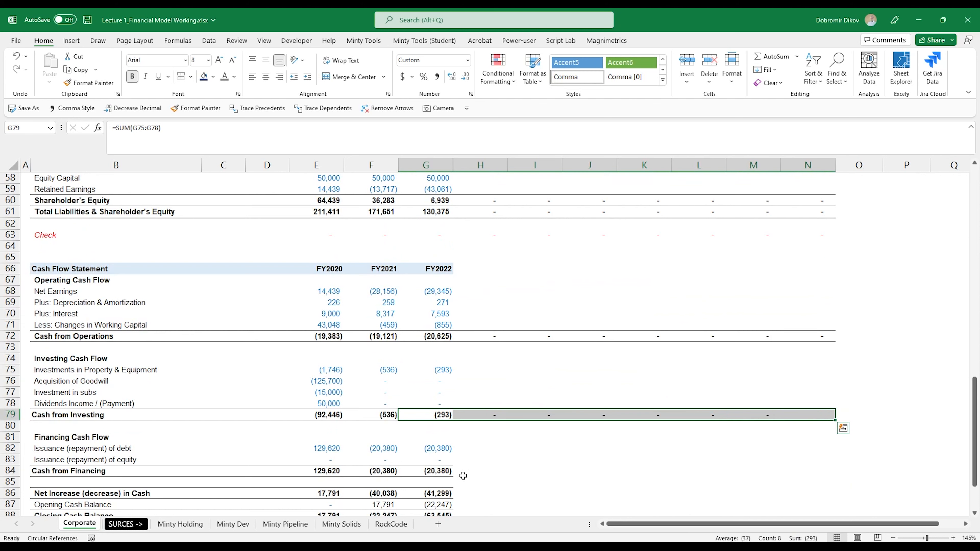
Fill the Cash from Financing, cash balance and check row formulas from column G across to column N.
scroll(436, 474, down, 3)
drag(443, 370, 800, 474)
key(ctrl+r)
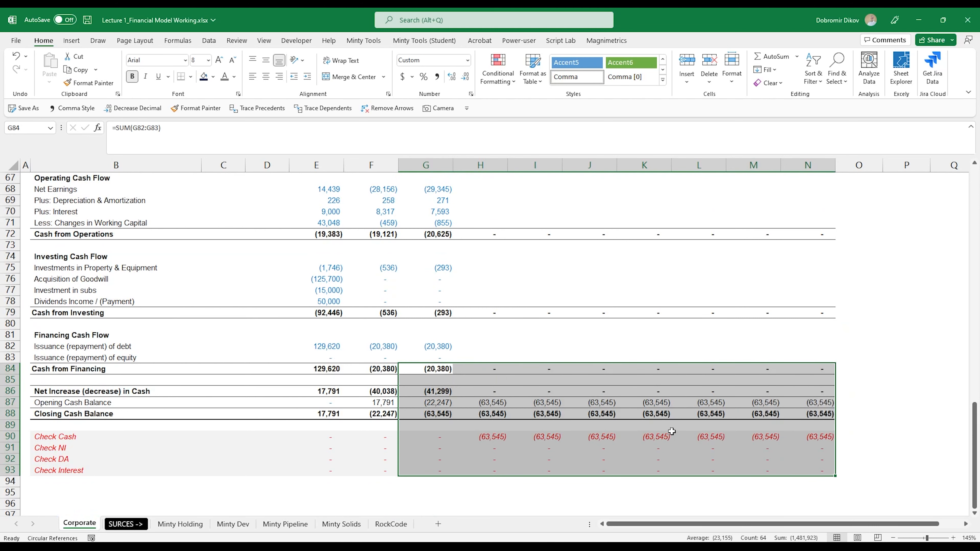
Inspect the Opening Cash Balance and Check Cash formulas in column H.
click(441, 425)
click(471, 404)
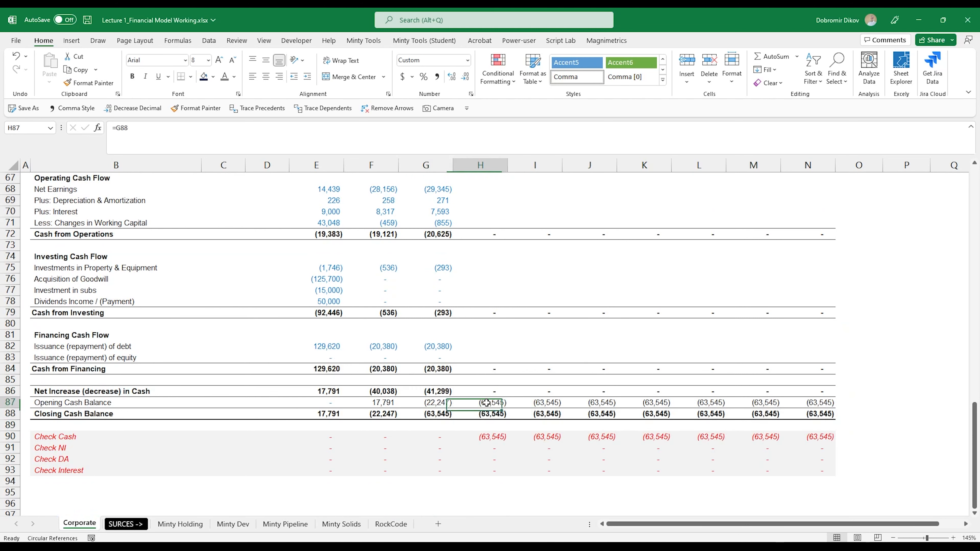
key(Down)
key(Down)
key(Down)
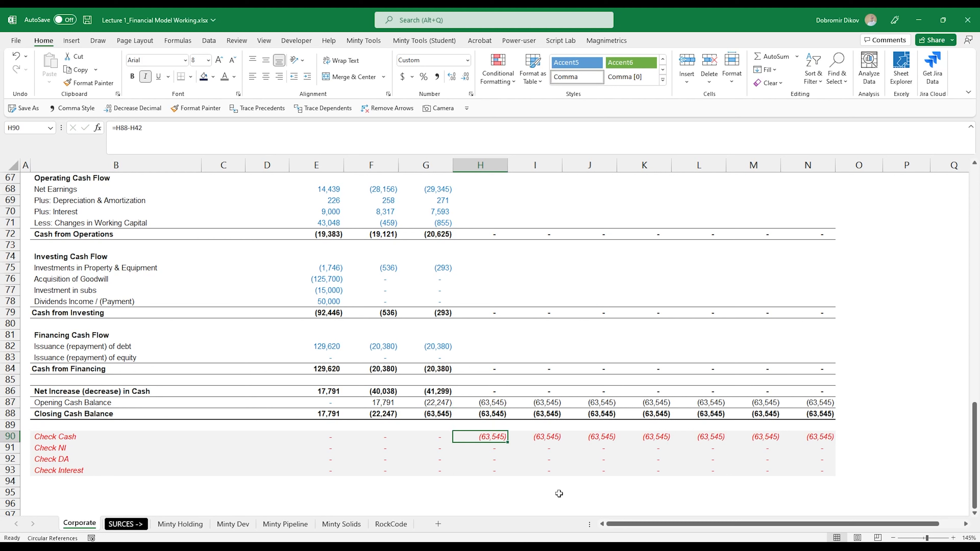
key(Up)
key(Up)
key(Up)
key(Up)
key(Down)
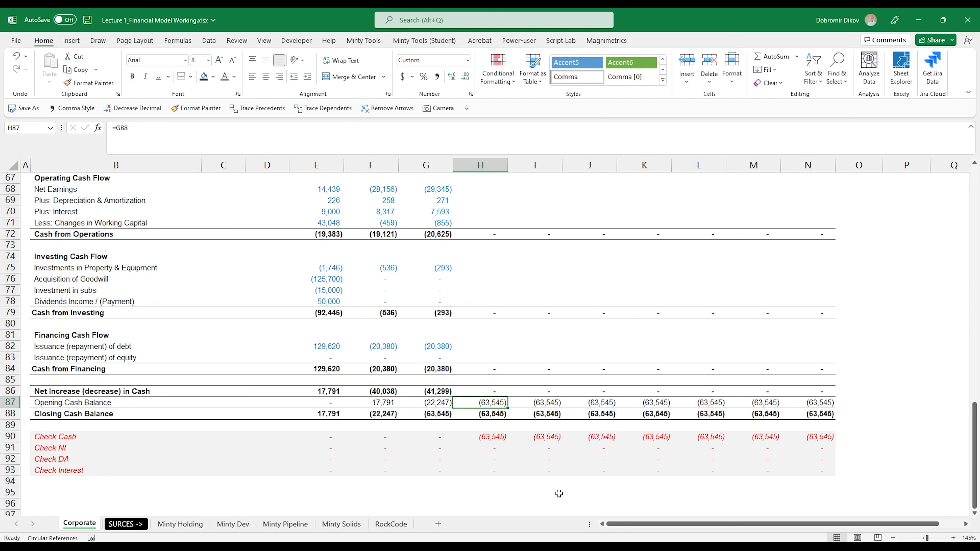
key(F2)
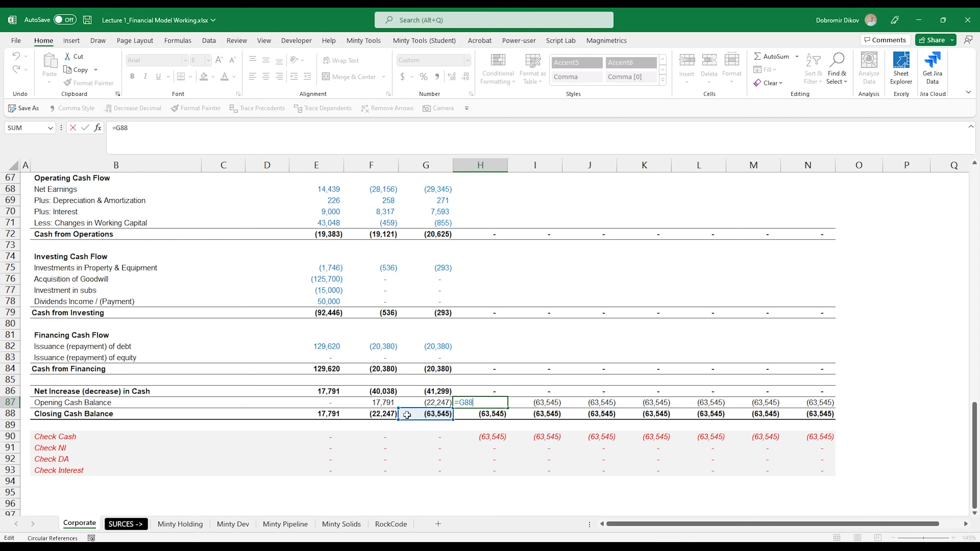
key(Escape)
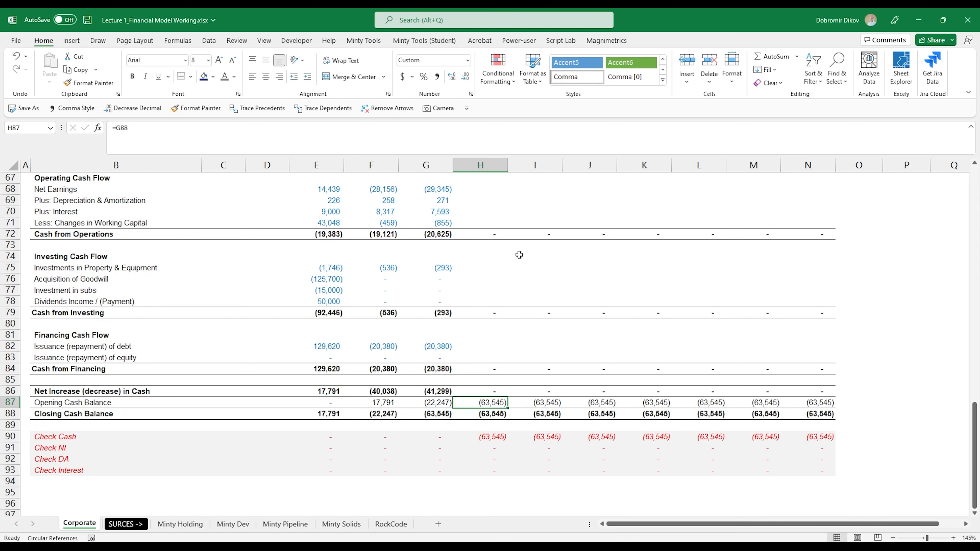
Copy the Income Statement year header row and paste it into the Balance Sheet header row.
scroll(496, 433, up, 13)
scroll(496, 433, up, 9)
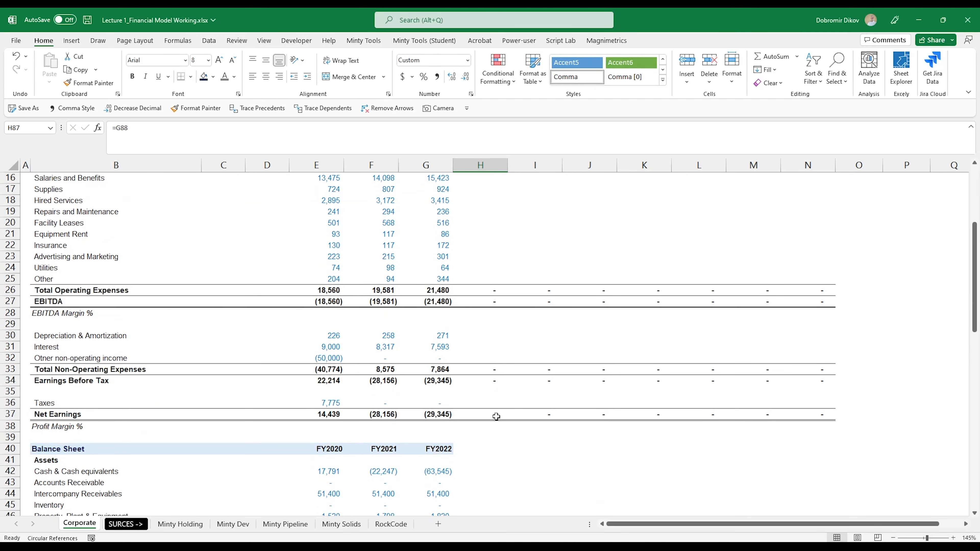
drag(336, 272, 818, 273)
key(ctrl+c)
scroll(309, 370, down, 8)
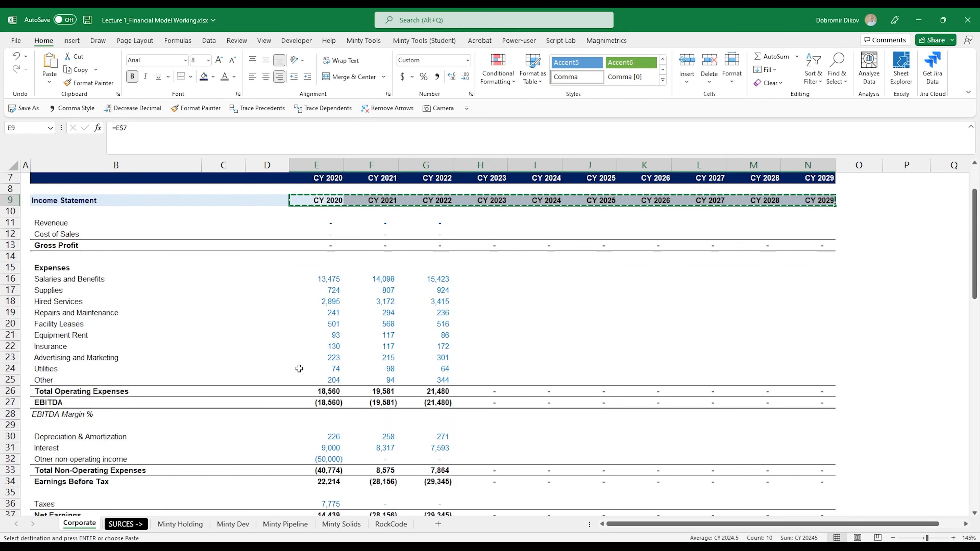
click(327, 348)
key(ctrl+v)
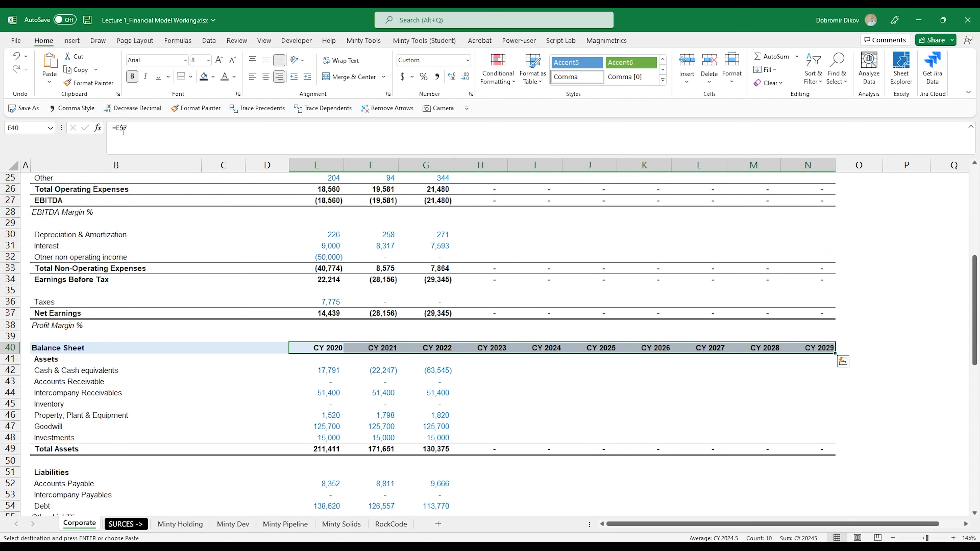
Paste the copied year headers into the Cash Flow Statement header row.
scroll(333, 367, down, 8)
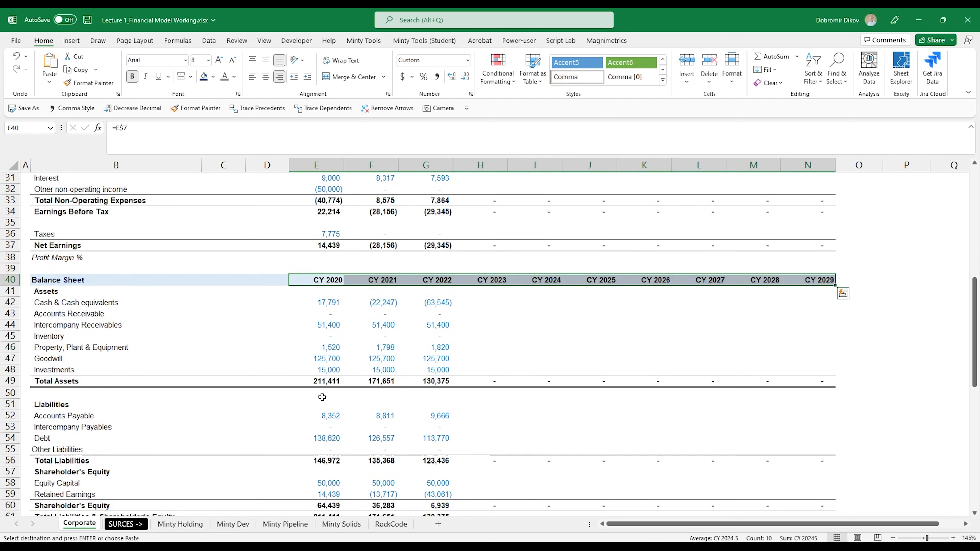
click(332, 367)
key(ctrl+v)
scroll(344, 398, down, 7)
scroll(342, 419, up, 18)
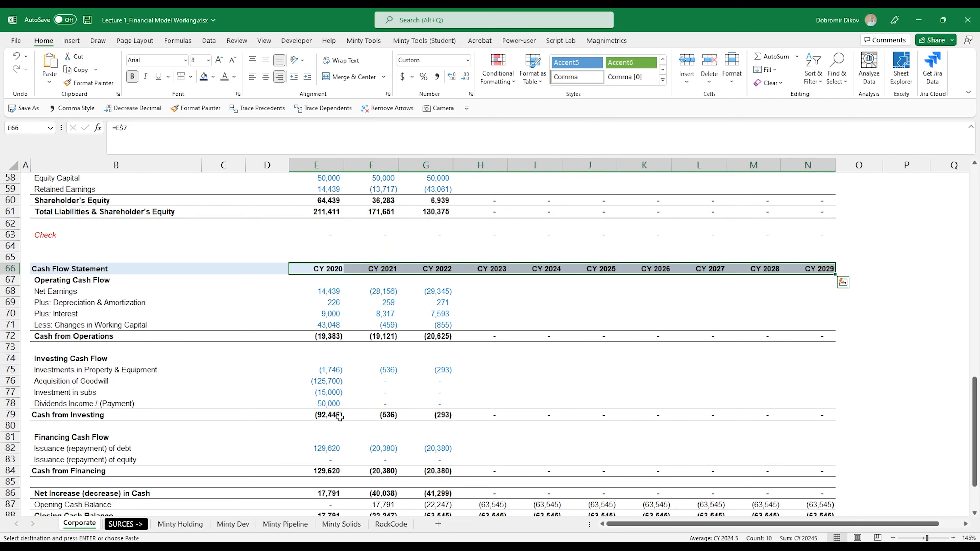
scroll(312, 296, up, 5)
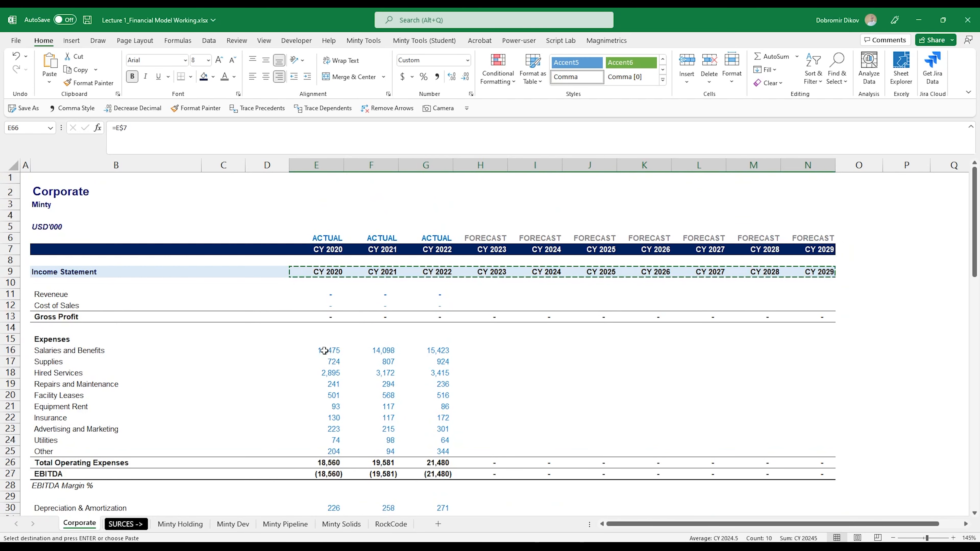
Change the first actual year in E7 to 2021 to test the linked year headers.
click(327, 250)
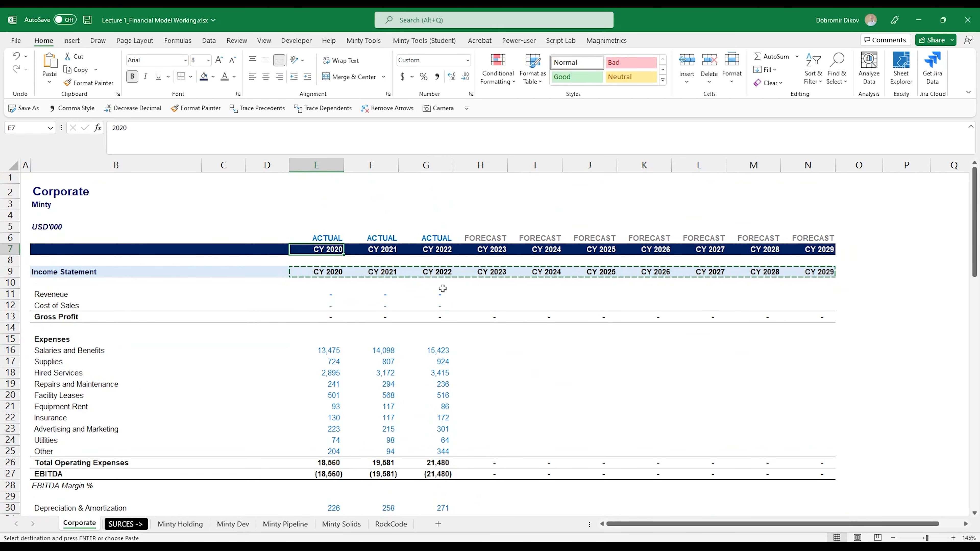
text(2021)
key(Return)
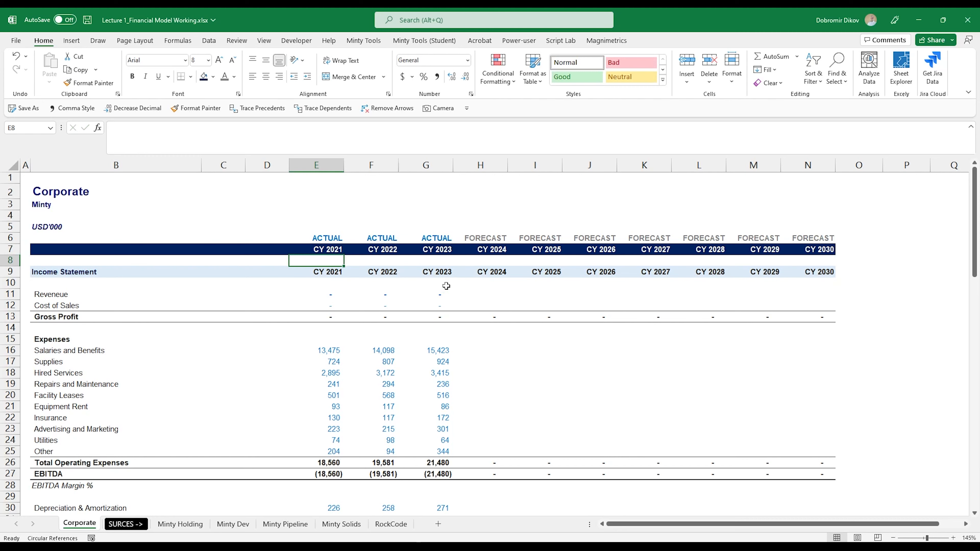
scroll(394, 283, down, 10)
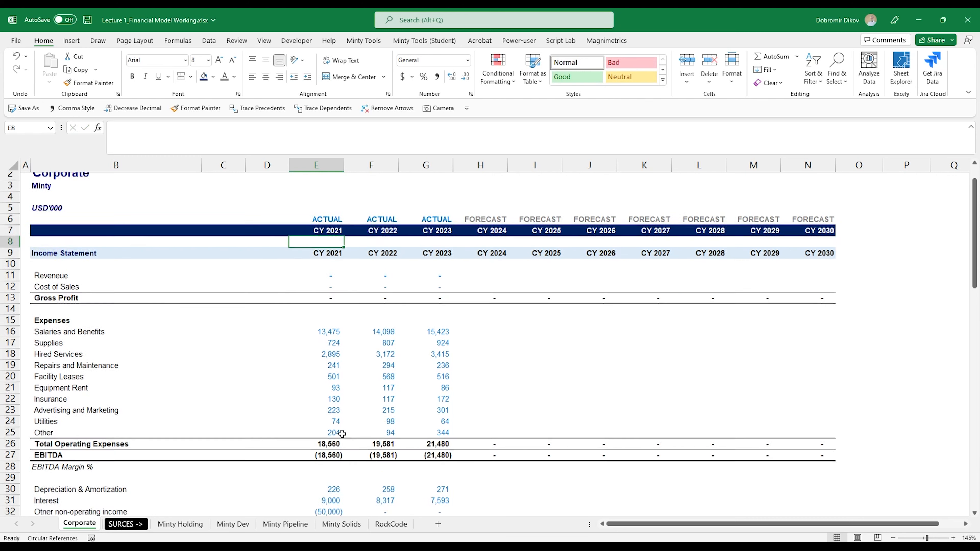
scroll(395, 435, up, 10)
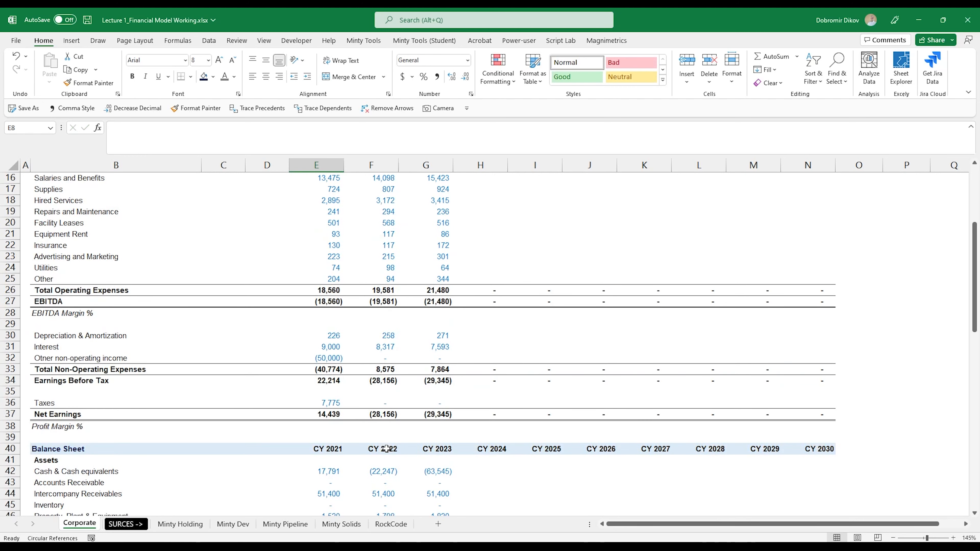
Delete columns M and N so the forecast ends at CY 2027.
click(535, 272)
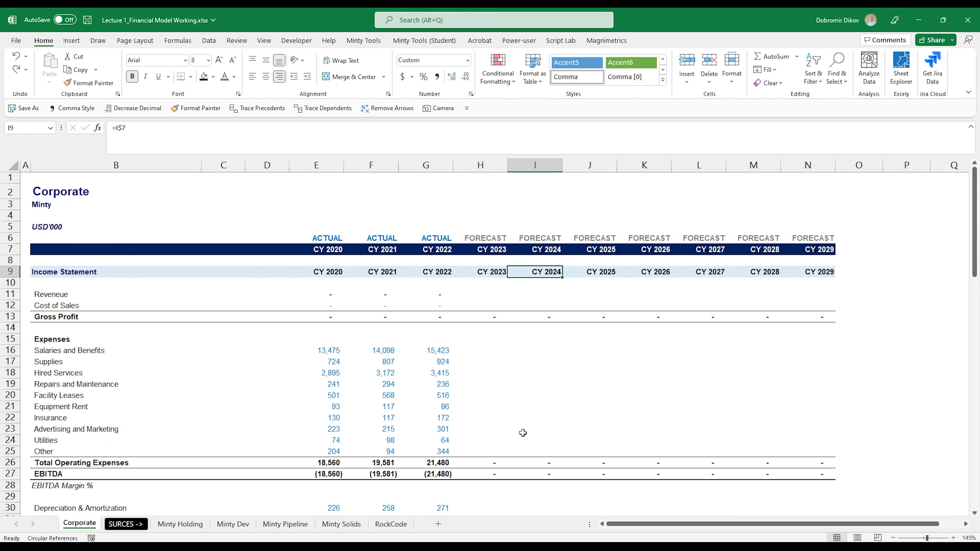
scroll(248, 320, down, 3)
scroll(248, 321, down, 4)
scroll(386, 367, up, 7)
drag(486, 250, 813, 255)
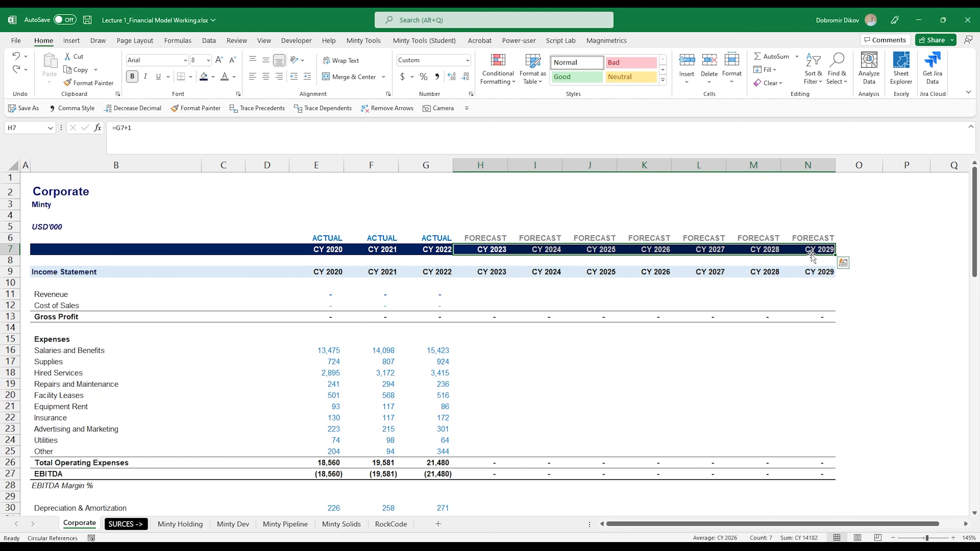
drag(754, 165, 806, 196)
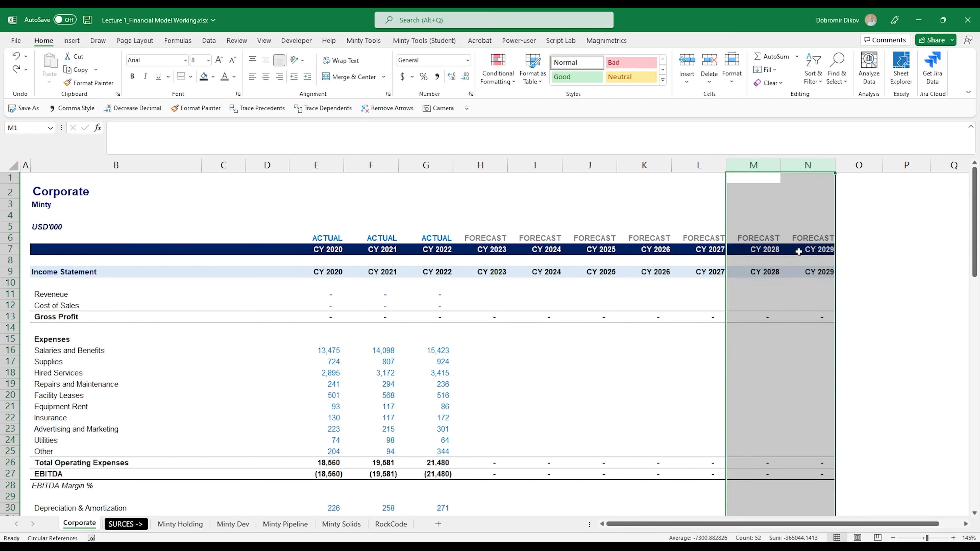
key(ctrl+minus)
Copy the CY 2027 header cell to N7 and relabel it Notes.
click(715, 250)
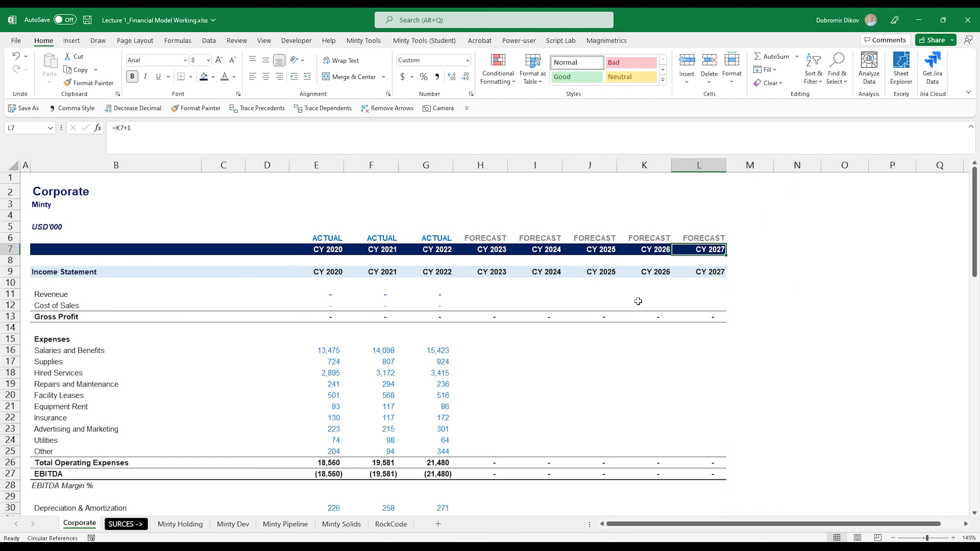
key(ctrl+c)
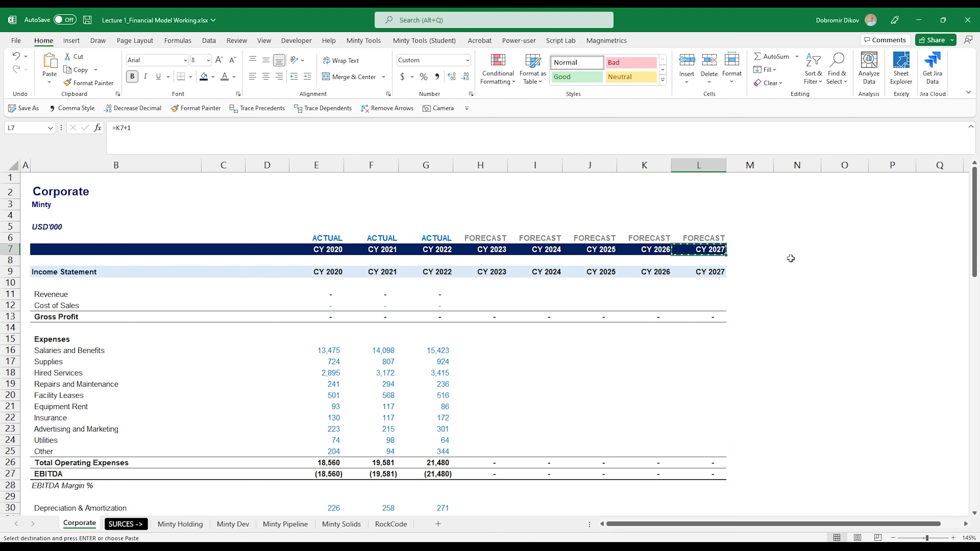
key(Right)
key(Right)
key(ctrl+v)
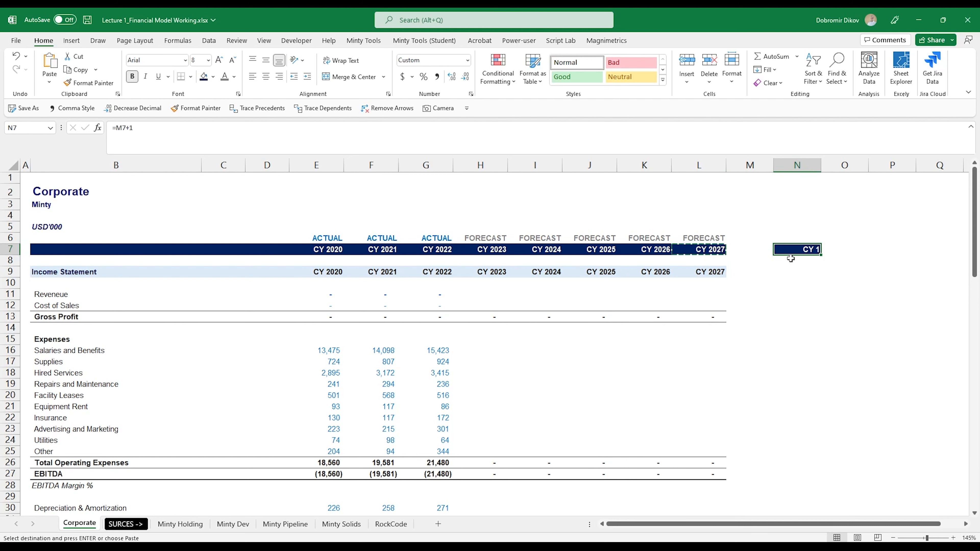
text(Notes)
key(Return)
key(Up)
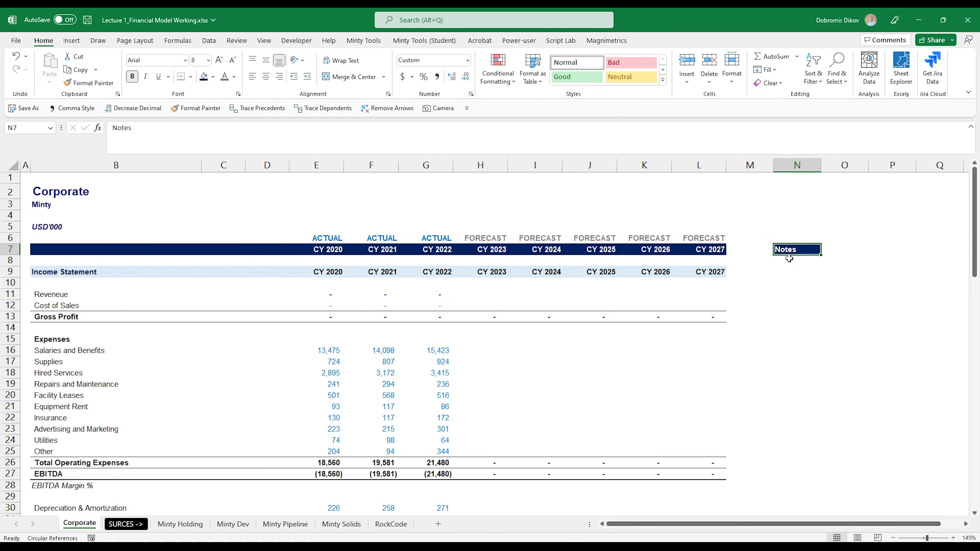
Narrow column M into a thin spacer between the forecast and Notes columns.
drag(773, 175, 739, 174)
click(747, 274)
scroll(762, 432, down, 17)
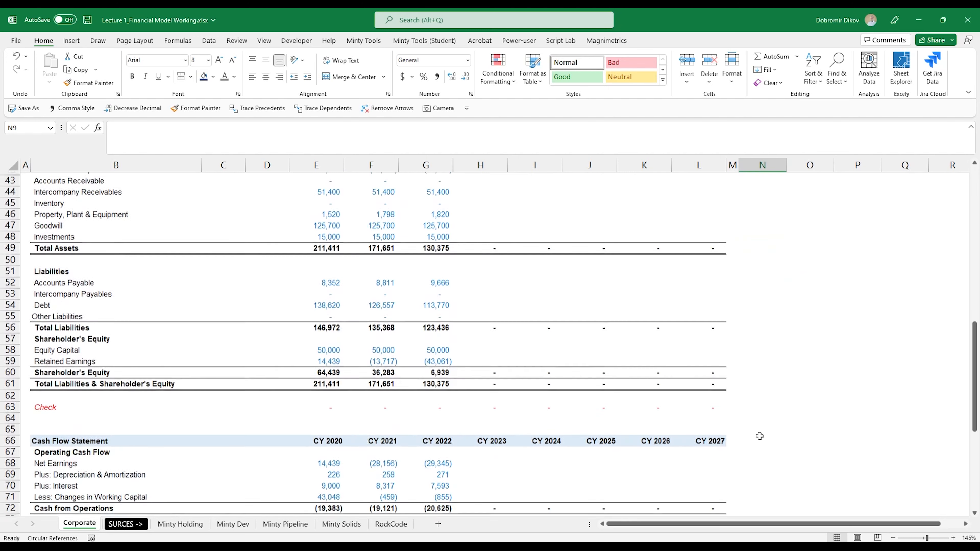
scroll(757, 381, up, 13)
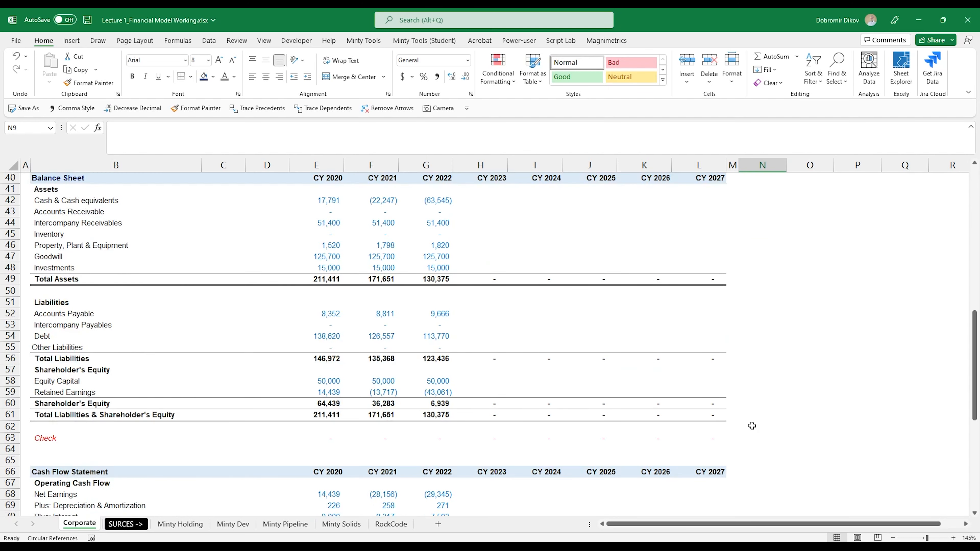
scroll(728, 434, down, 3)
scroll(728, 434, down, 15)
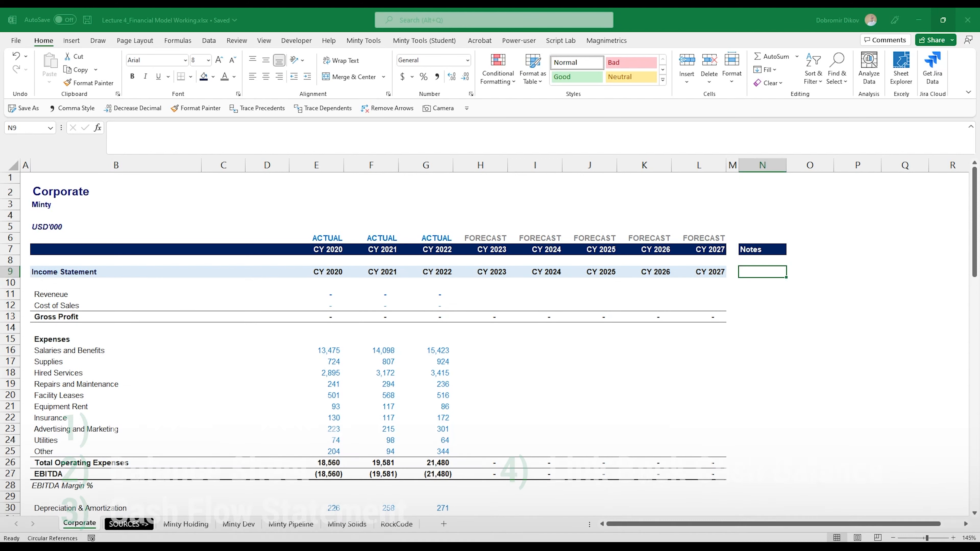
Insert blank rows above the Income Statement section.
click(10, 272)
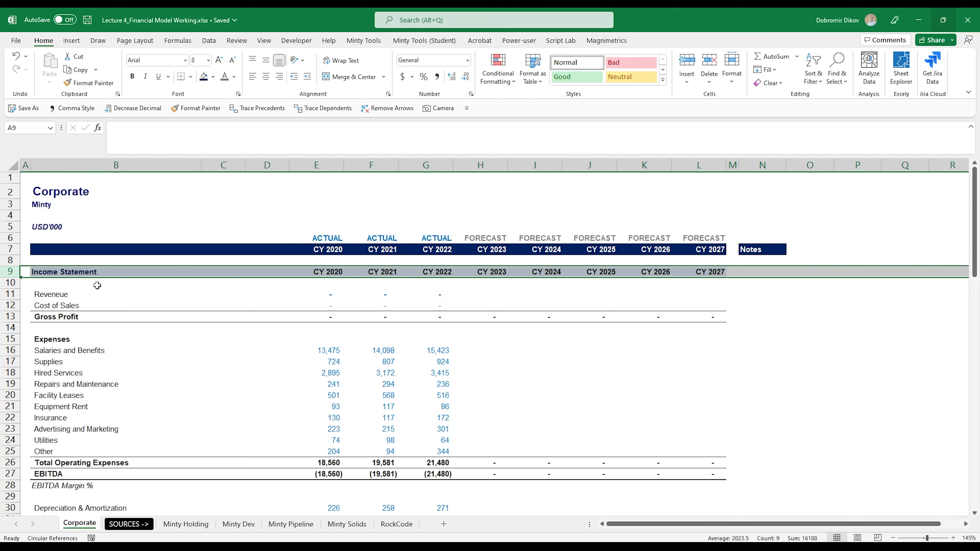
key(ctrl+shift+plus)
key(ctrl+shift+plus)
key(ctrl+shift+plus)
key(ctrl+shift+plus)
key(ctrl+shift+plus)
key(ctrl+shift+plus)
key(ctrl+shift+plus)
key(ctrl+shift+plus)
key(ctrl+shift+plus)
key(ctrl+shift+plus)
key(ctrl+shift+plus)
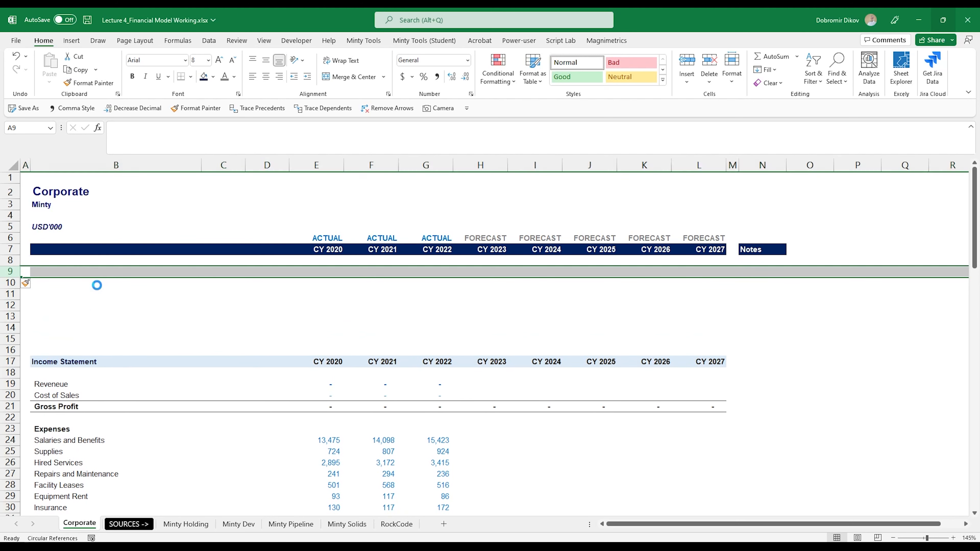
key(ctrl+shift+plus)
key(ctrl+shift+plus)
key(ctrl+shift+plus)
key(ctrl+shift+plus)
key(ctrl+shift+plus)
key(ctrl+shift+plus)
key(ctrl+shift+plus)
key(ctrl+shift+plus)
key(ctrl+shift+plus)
key(ctrl+shift+plus)
key(ctrl+shift+plus)
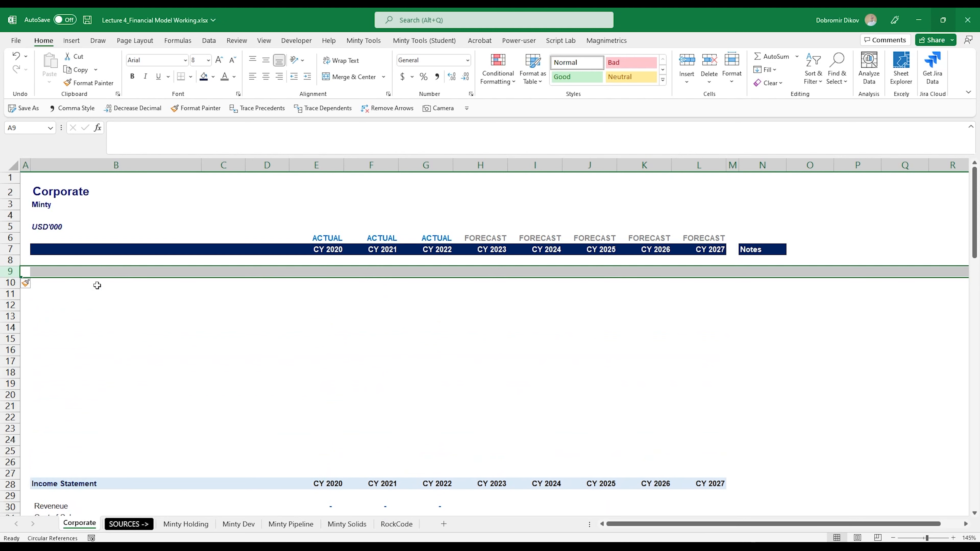
Enter the heading Assumptions in B9.
key(Right)
text(Assumpti)
key(Return)
key(Up)
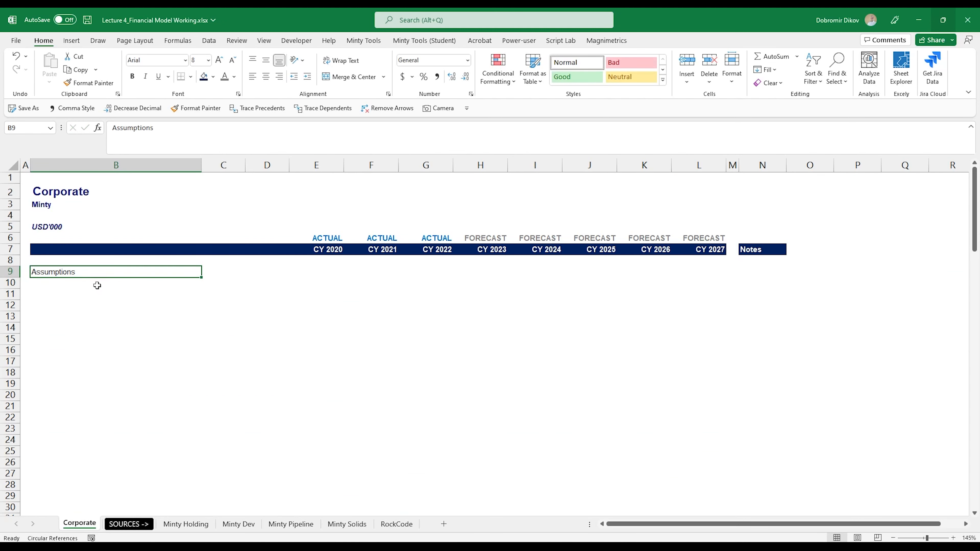
Copy the Income Statement header row B37:L37 into row 9 and relabel its first cell Assumptions.
key(shift+Right)
key(shift+Right)
key(shift+Right)
key(ctrl+Down)
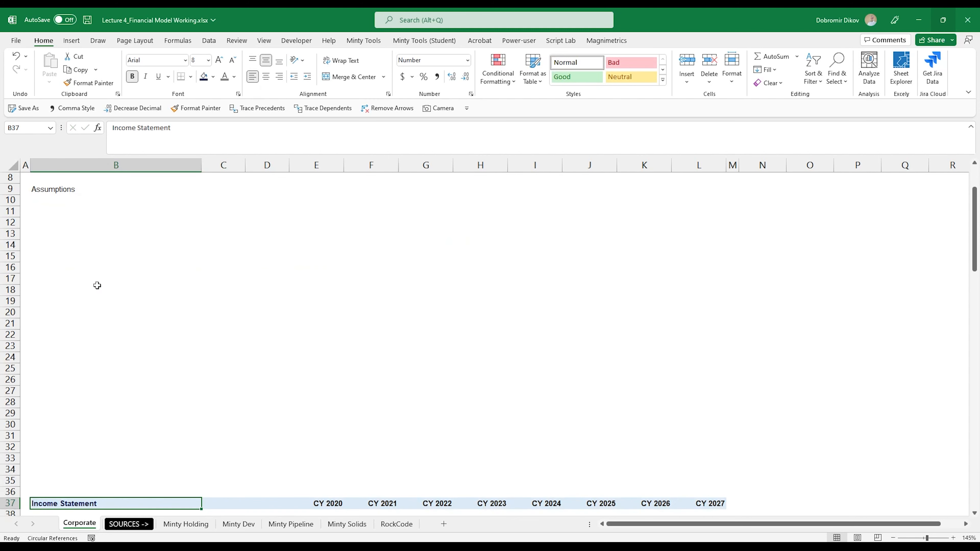
key(ctrl+shift+Right)
key(ctrl+shift+Right)
key(ctrl+c)
key(ctrl+Up)
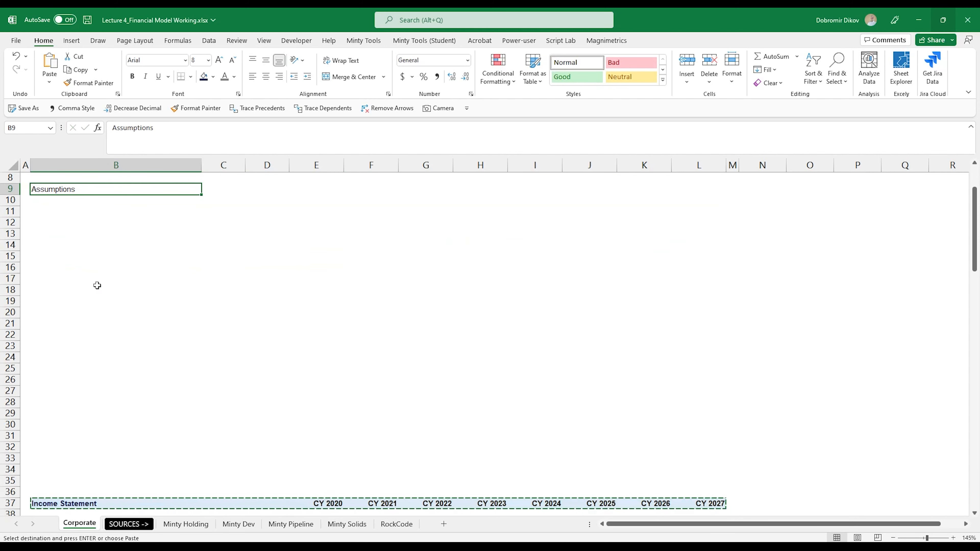
key(ctrl+v)
key(ctrl+Up)
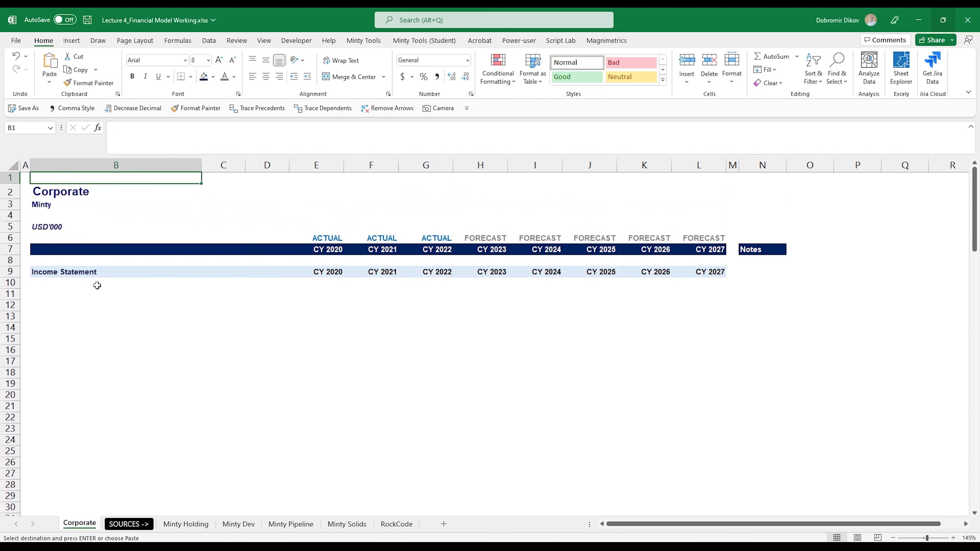
key(ctrl+Down)
key(ctrl+Down)
key(ctrl+Down)
key(ctrl+Down)
key(ctrl+Up)
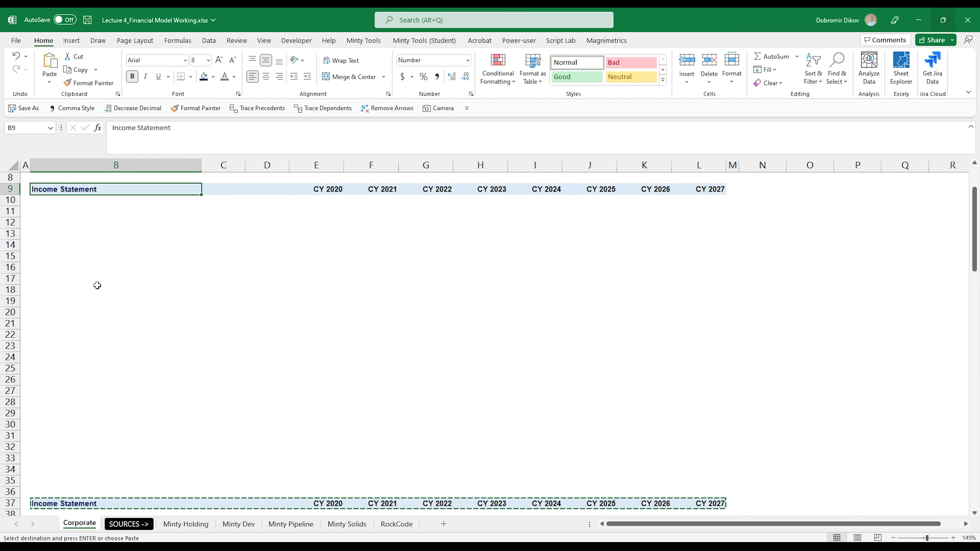
text(Assumptions)
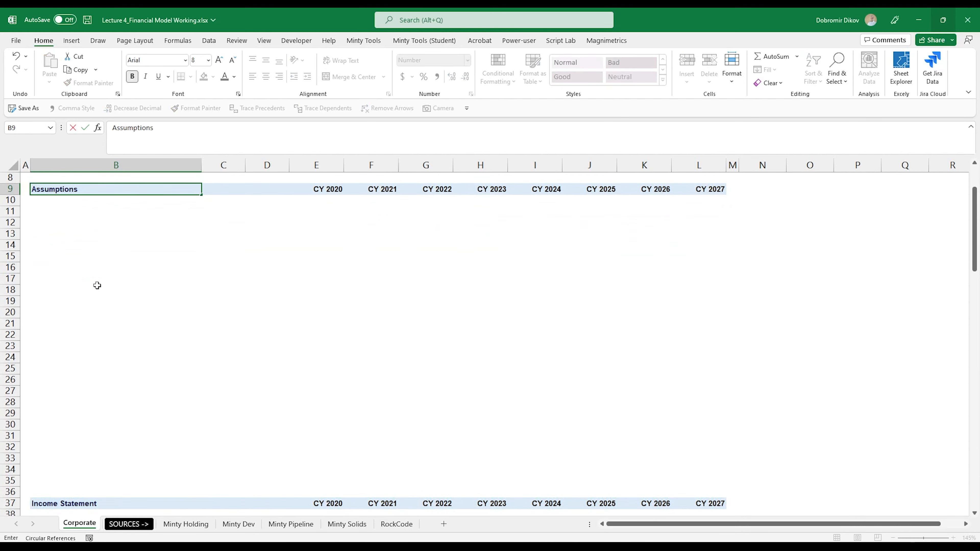
key(Return)
Freeze panes below row 7 so the title and year headers stay visible.
scroll(123, 289, up, 3)
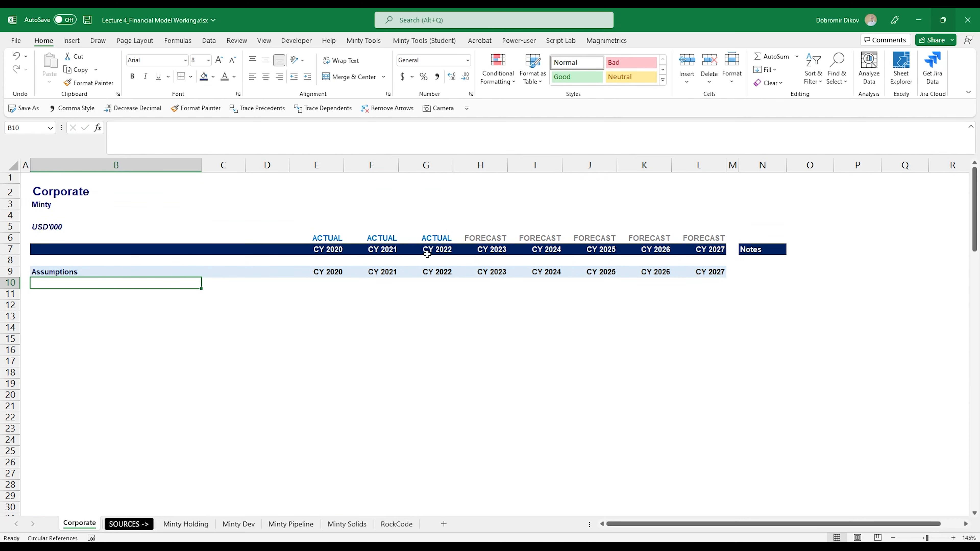
click(25, 261)
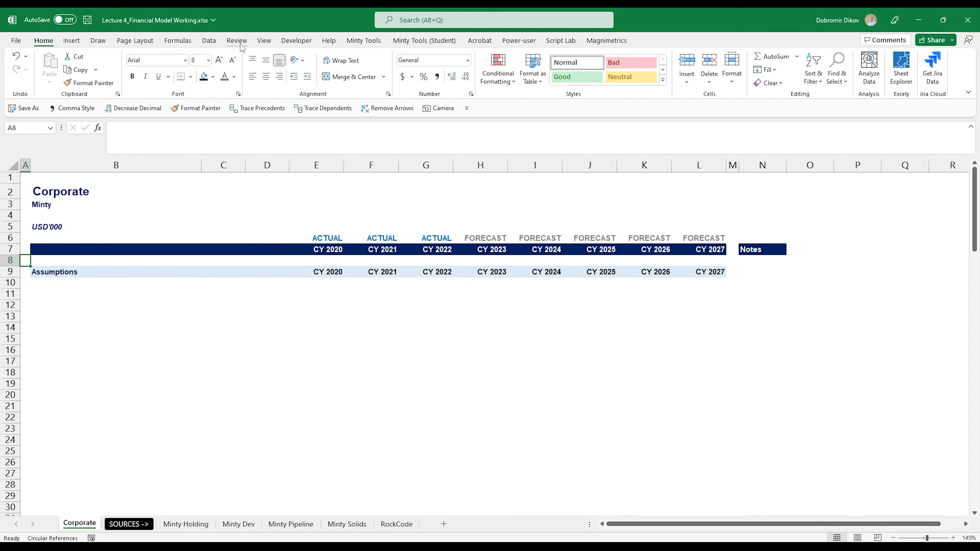
click(264, 40)
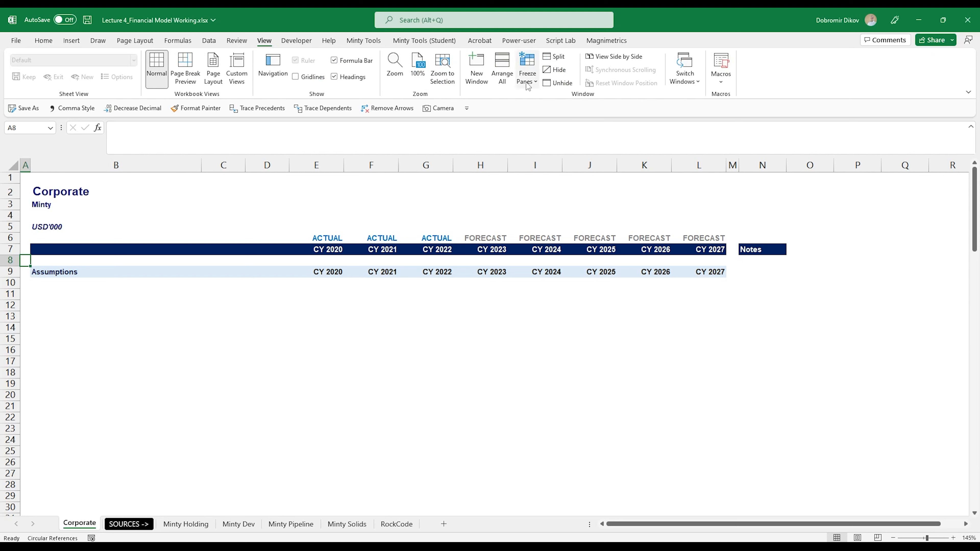
click(527, 70)
click(564, 109)
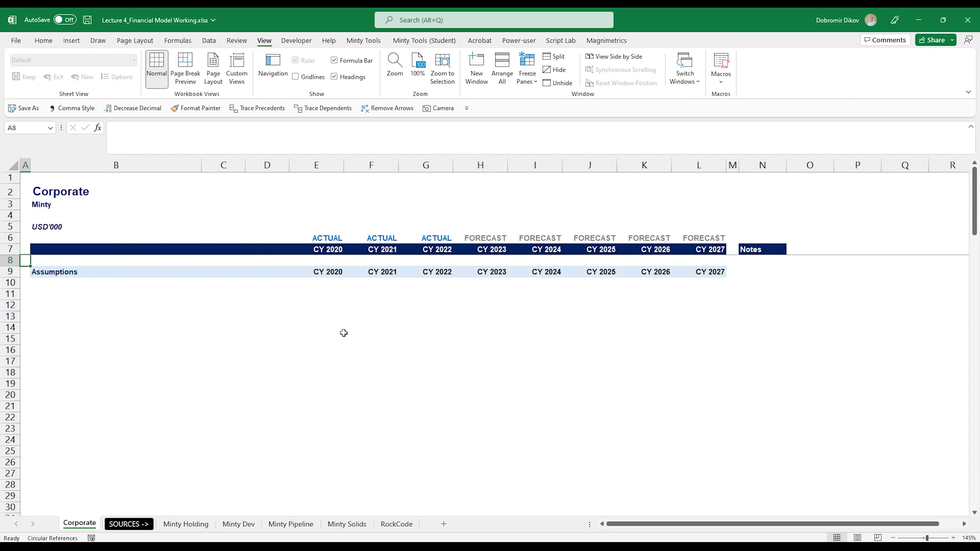
Enter the heading Income Statement Drivers in B11.
scroll(291, 346, down, 5)
scroll(506, 351, up, 5)
scroll(334, 344, down, 5)
scroll(270, 328, up, 5)
click(195, 296)
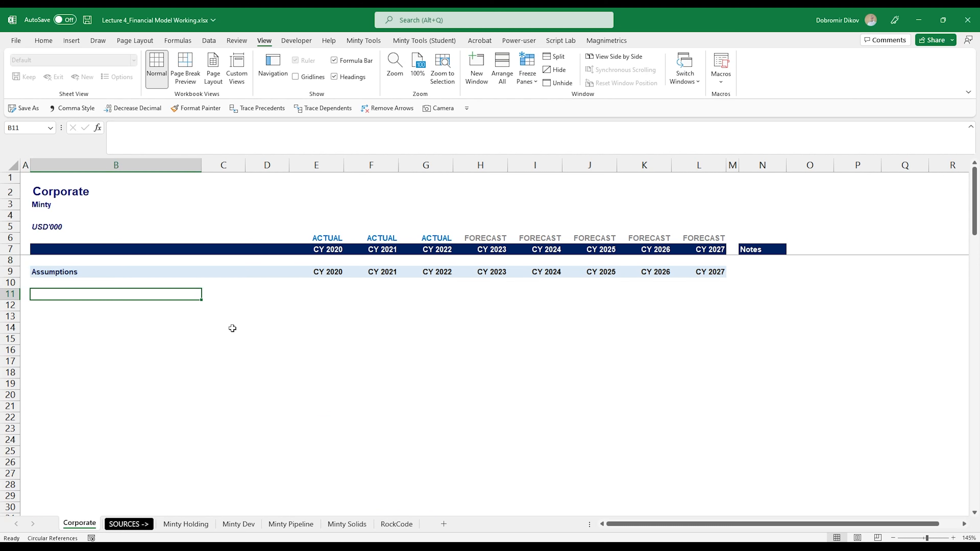
text(Income Statement Drivers)
Make the B11:L11 heading row bold with a gold fill.
key(shift+Right)
key(shift+Right)
key(shift+Right)
key(shift+Right)
key(shift+Right)
key(shift+Right)
key(shift+Right)
key(shift+Right)
key(shift+Right)
key(shift+Right)
key(ctrl+b)
click(43, 40)
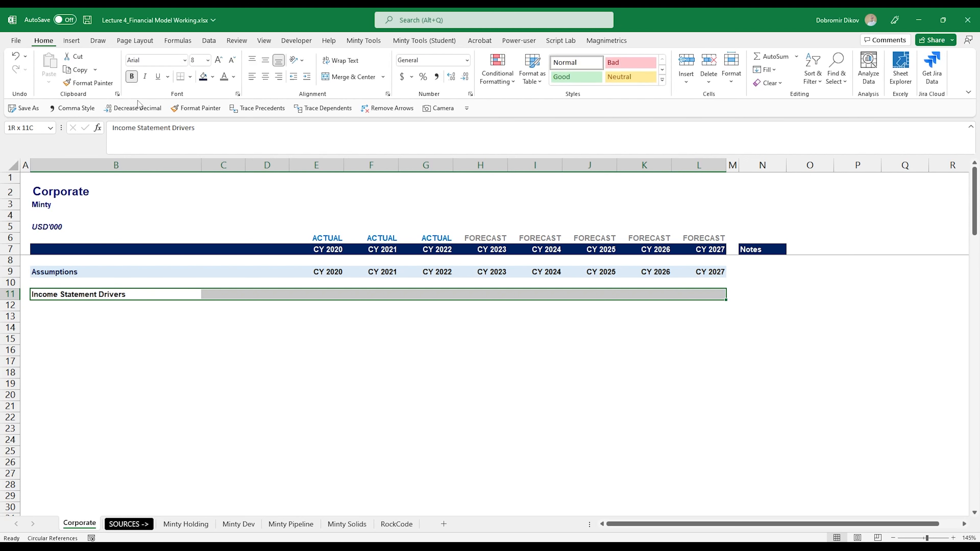
click(213, 77)
click(219, 173)
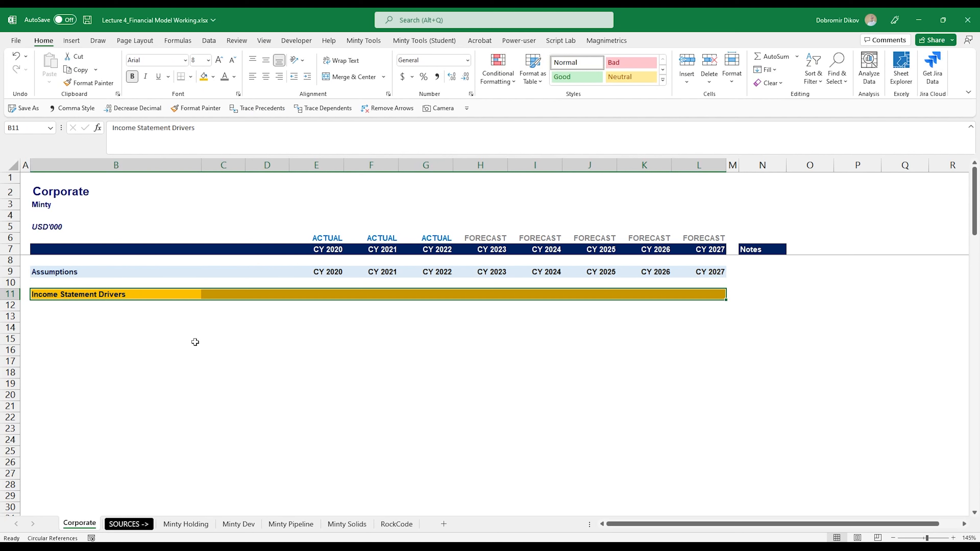
Examine the operating expense line items and the Total Operating Expenses row in the Income Statement.
click(79, 320)
scroll(80, 323, down, 5)
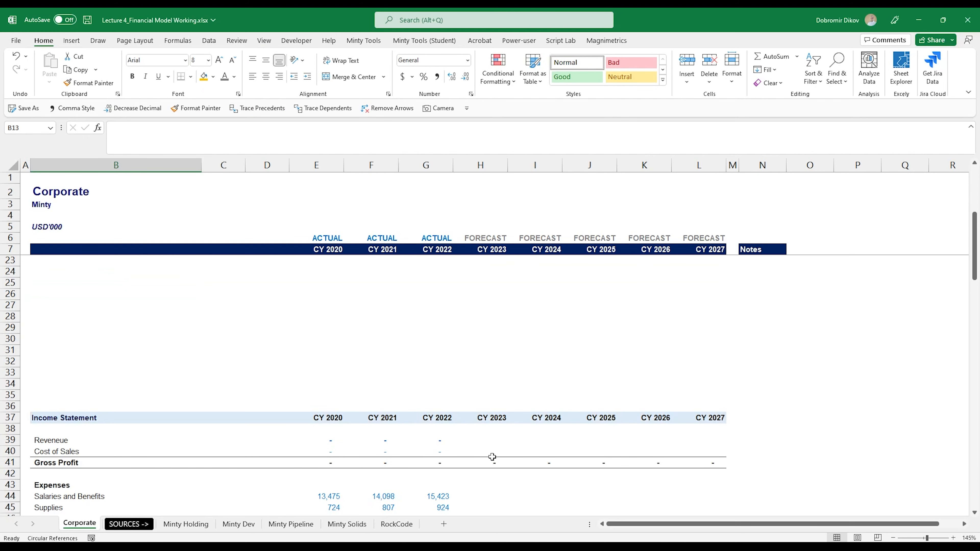
scroll(422, 452, down, 1)
scroll(422, 452, down, 4)
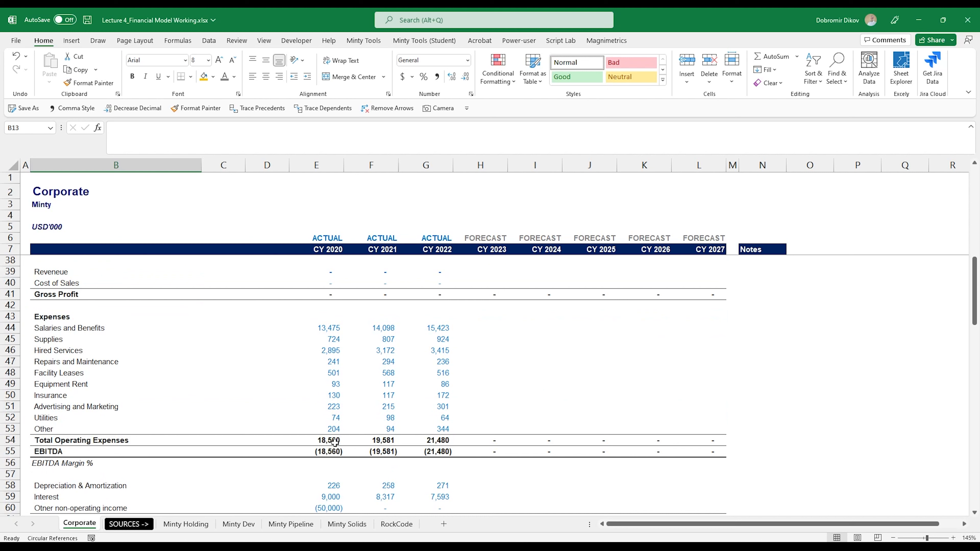
drag(335, 442, 696, 440)
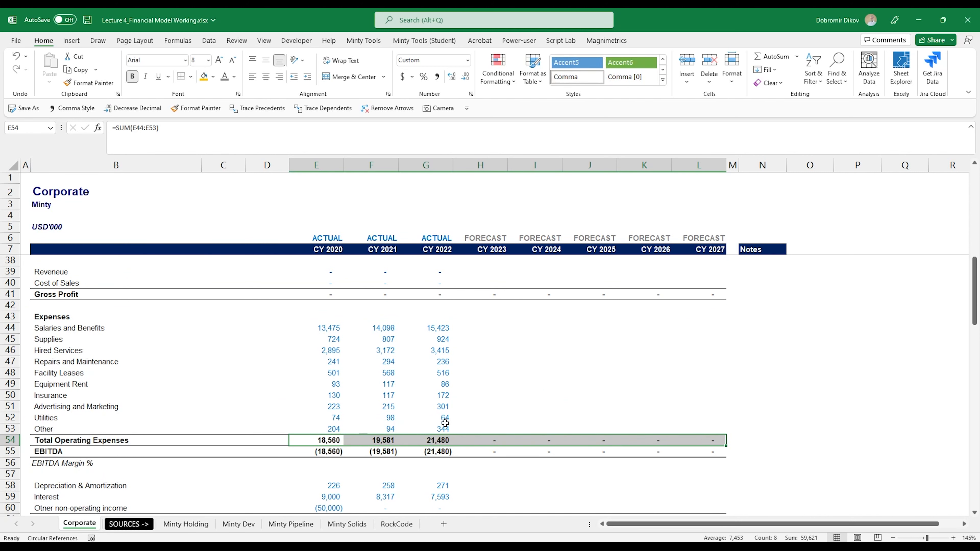
drag(332, 329, 435, 430)
drag(71, 329, 64, 434)
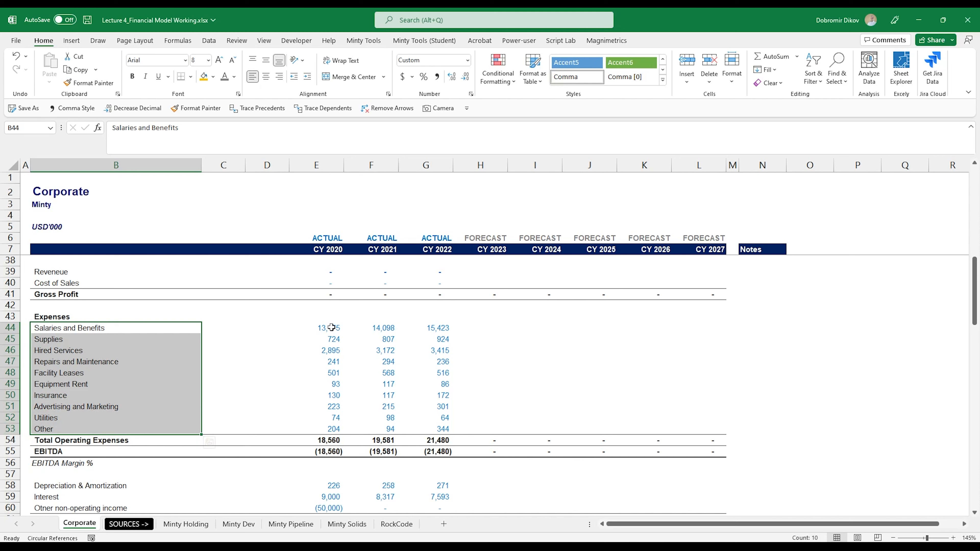
drag(330, 328, 333, 429)
drag(384, 327, 386, 429)
drag(440, 327, 332, 429)
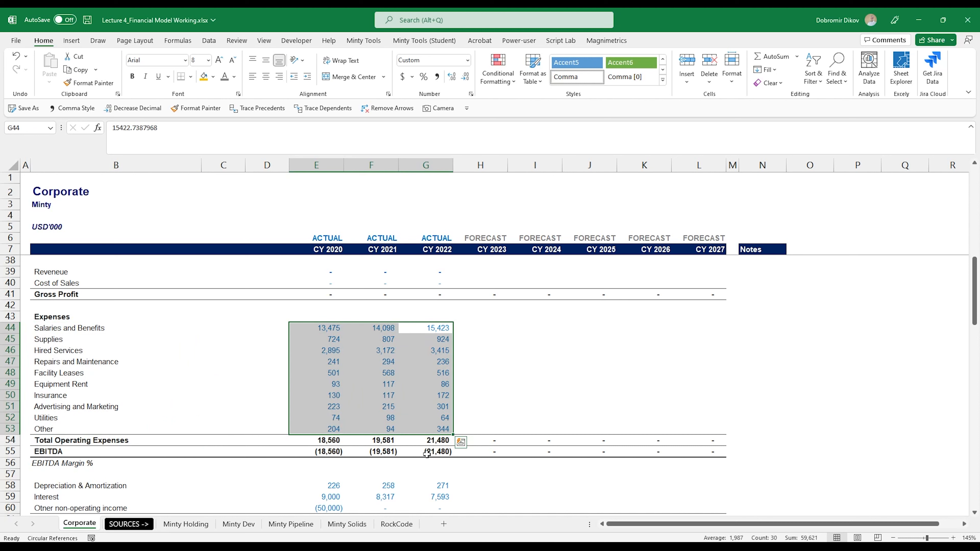
mouse_move(438, 452)
mouse_down()
mouse_move(341, 455)
mouse_move(448, 449)
mouse_up()
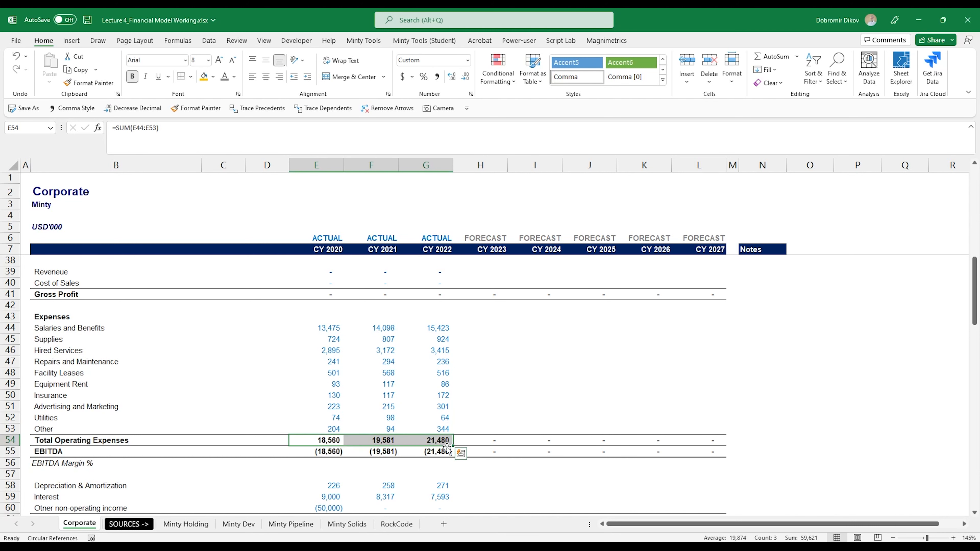
click(478, 442)
key(ctrl+shift+Right)
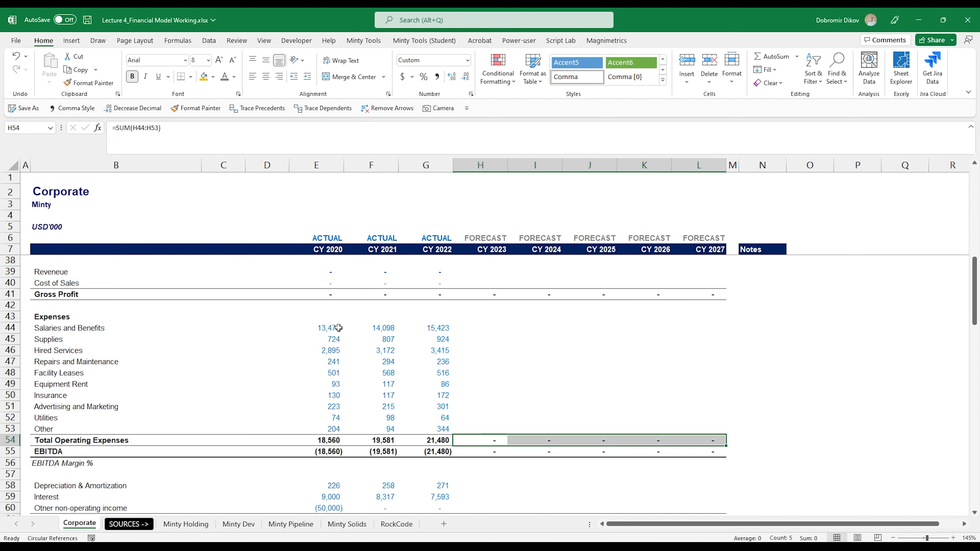
drag(325, 327, 409, 429)
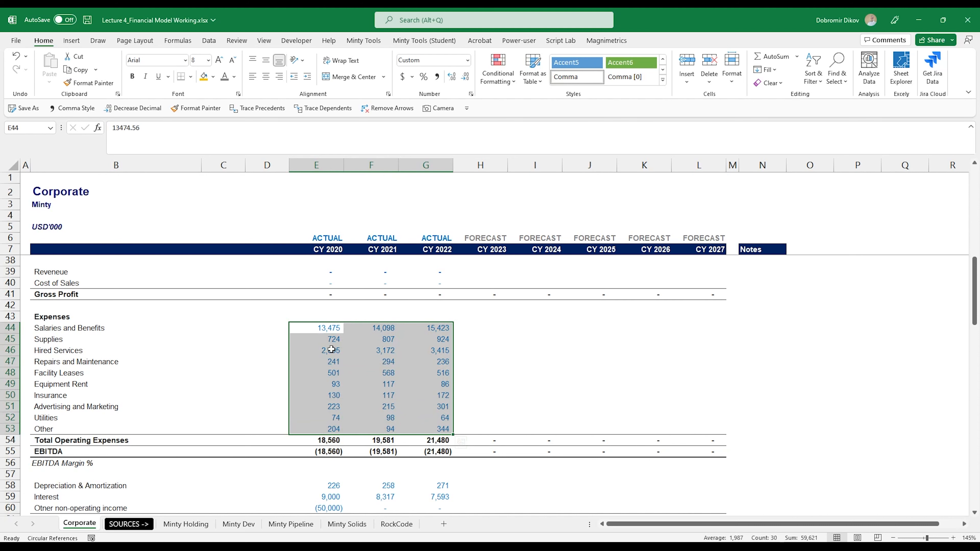
scroll(379, 400, up, 2)
scroll(382, 444, up, 5)
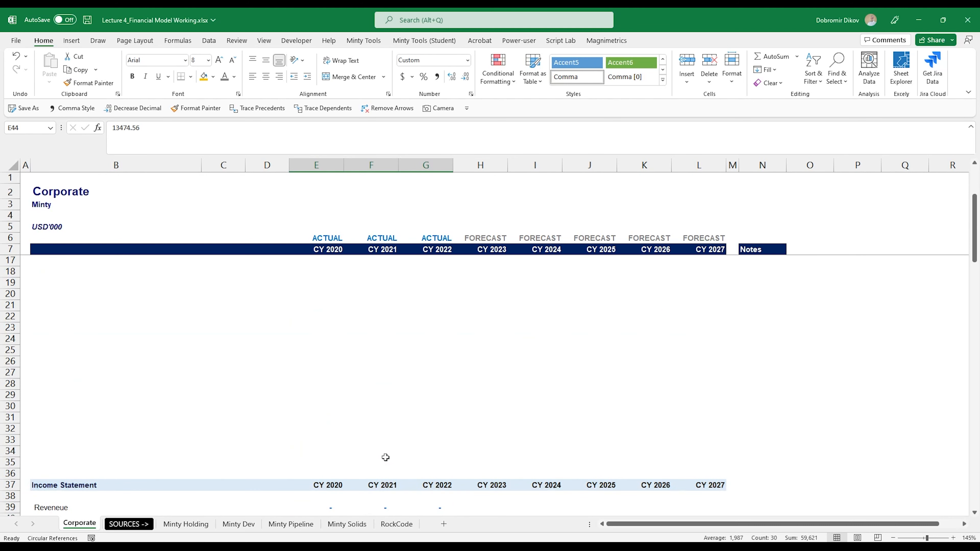
scroll(386, 455, down, 5)
scroll(385, 456, down, 1)
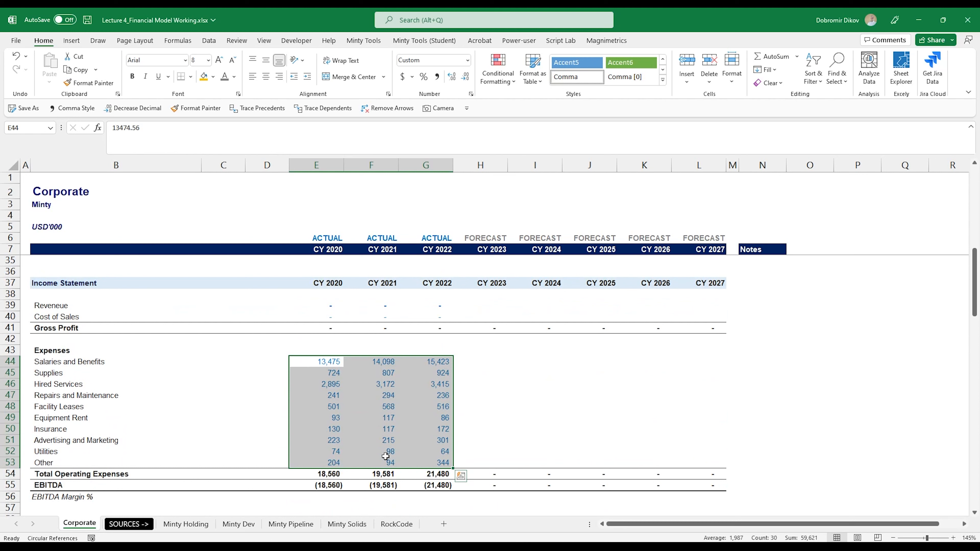
click(482, 415)
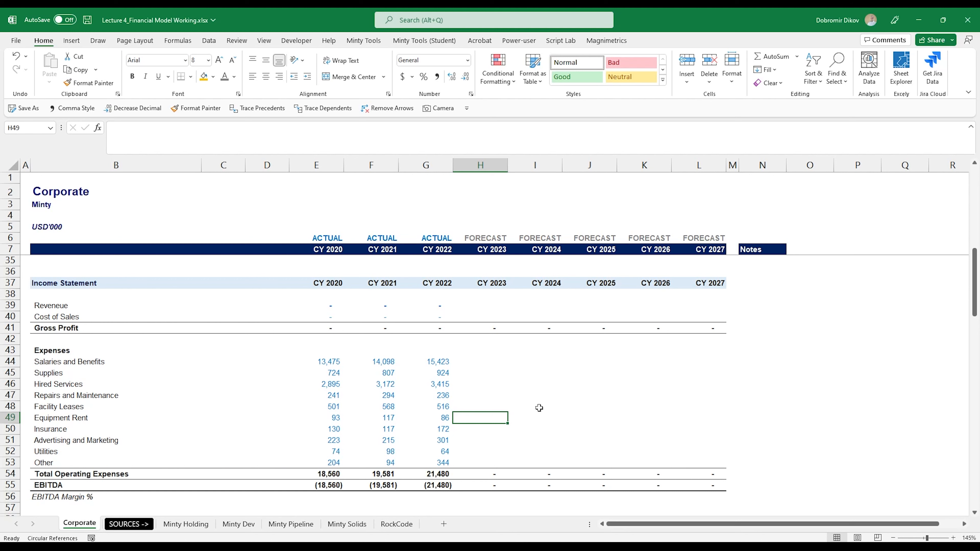
Label the first driver row with Operating Expenses in B13 and Growth % in C13.
scroll(387, 385, up, 9)
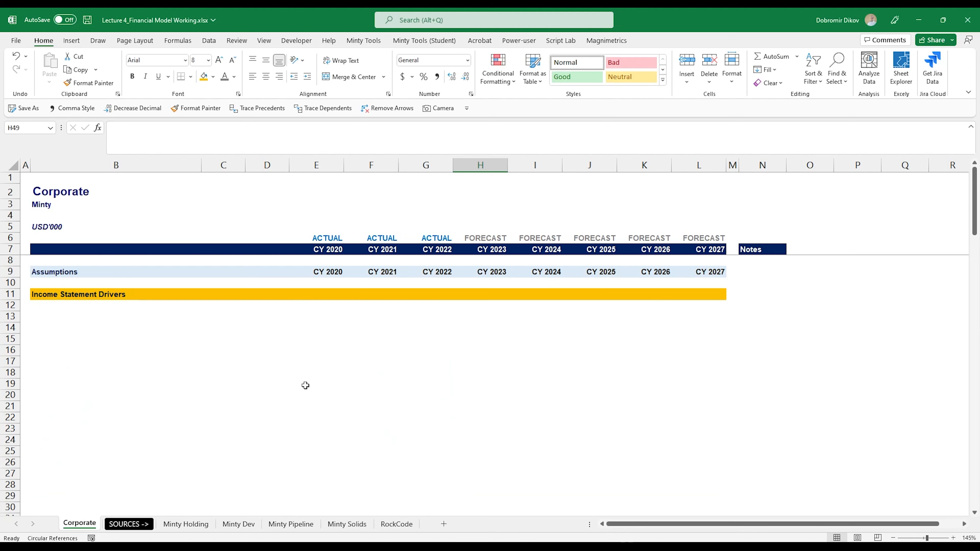
click(87, 320)
text(Oper)
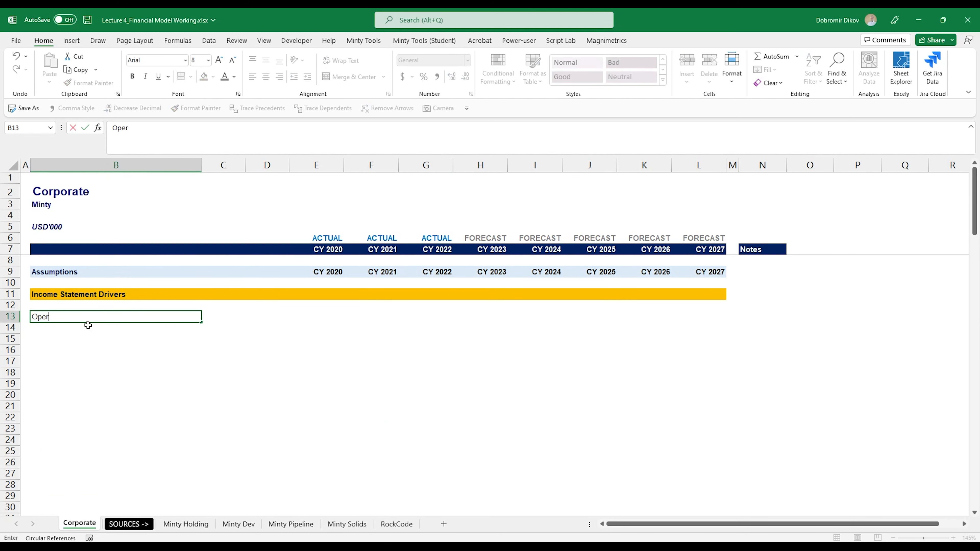
text(ating Expenses)
key(Return)
key(Up)
key(Right)
text(Grow)
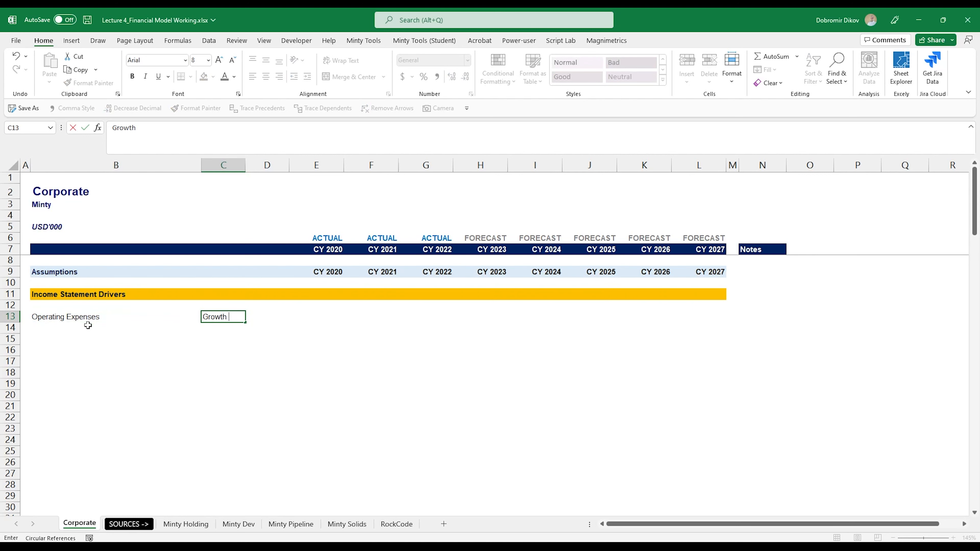
key(ctrl+Return)
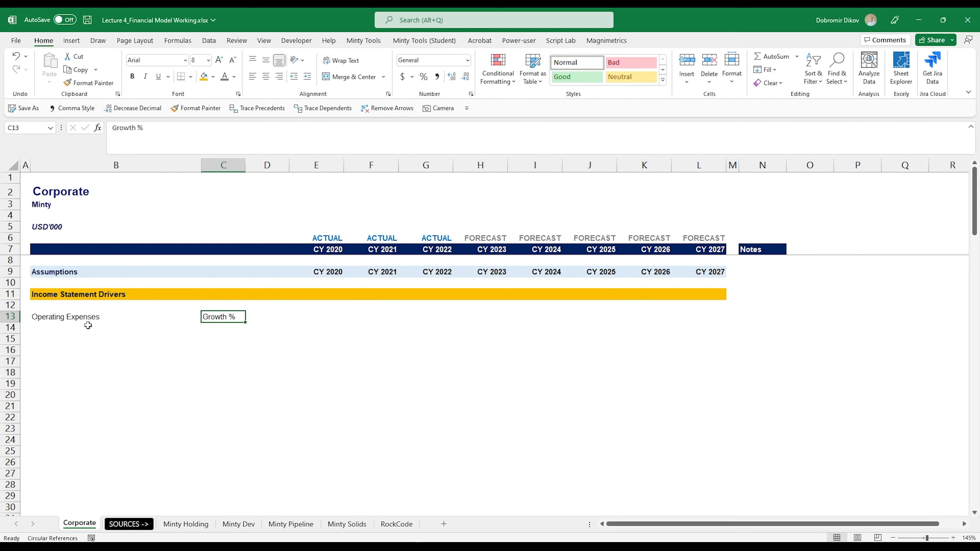
Enter a growth formula in F13 dividing CY 2021 Total Operating Expenses by CY 2020 minus 1 (=F54/E54-1).
key(Right)
key(Right)
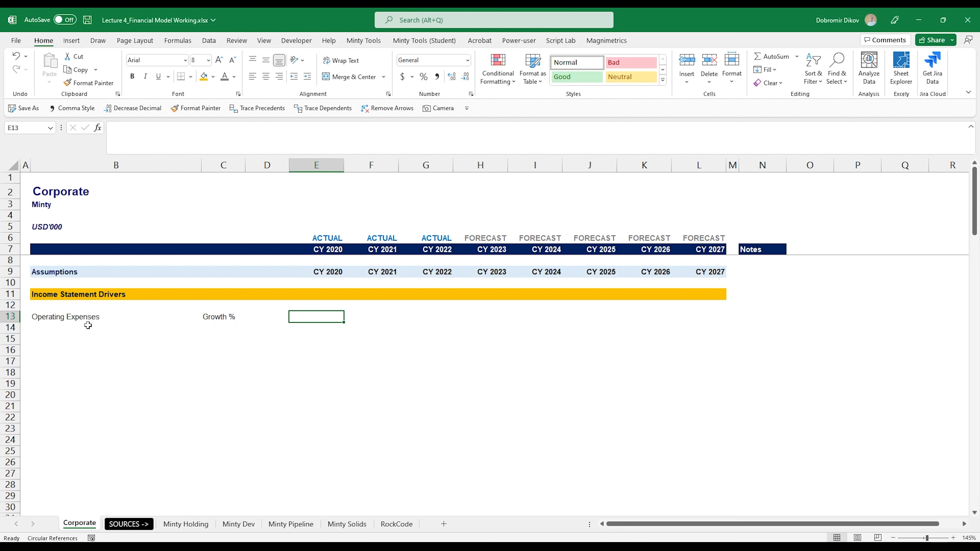
key(Right)
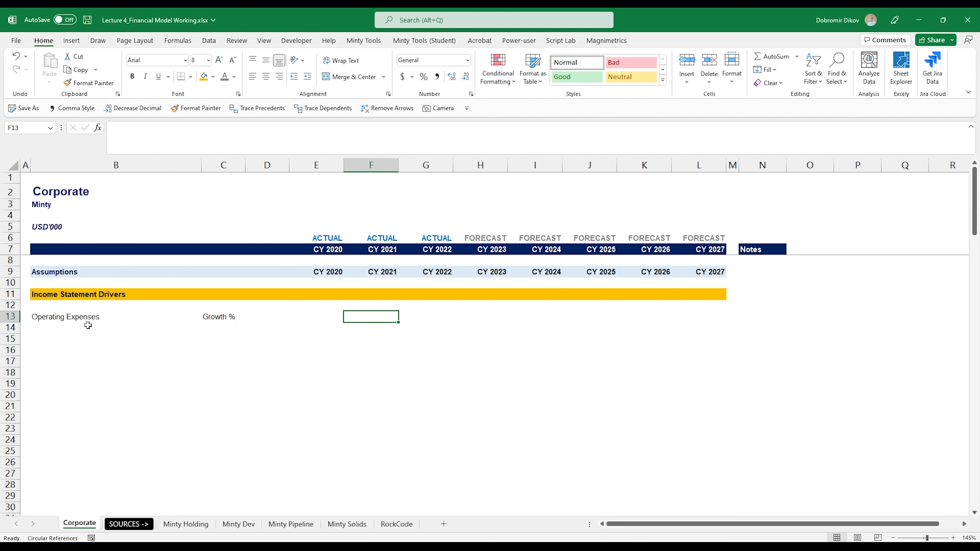
text(=)
scroll(387, 427, down, 7)
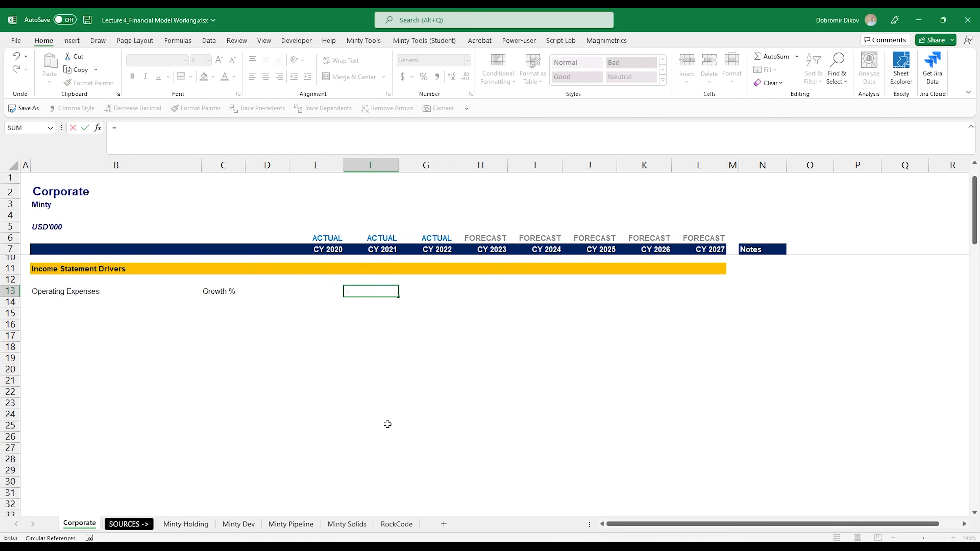
scroll(375, 414, down, 3)
click(380, 440)
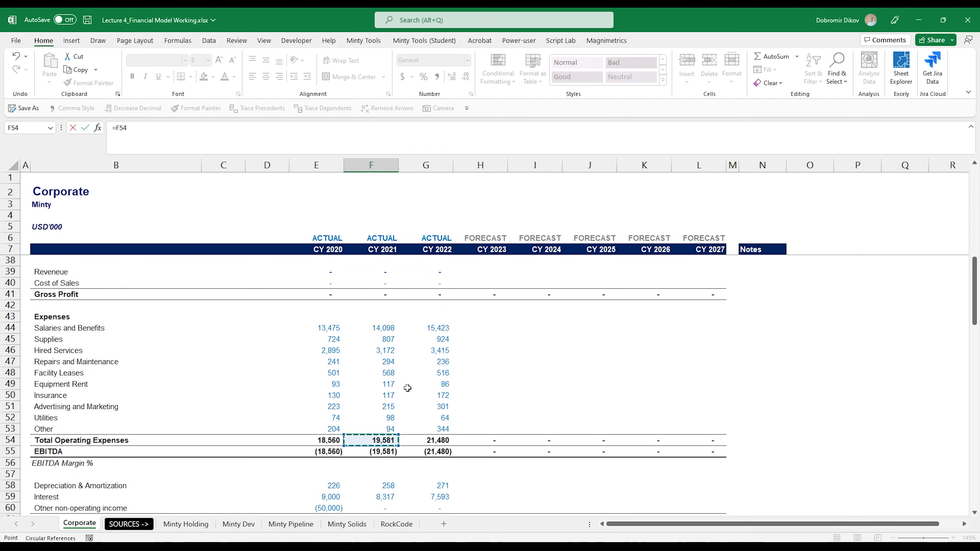
text(/)
key(Left)
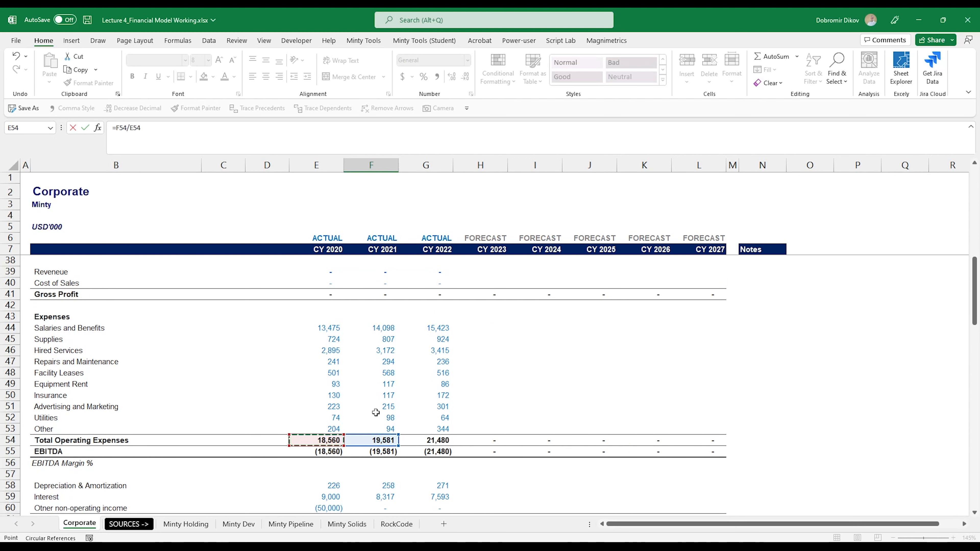
text(-1)
key(ctrl+Return)
Format the F13 growth rate as a percentage.
key(Up)
key(Up)
key(Up)
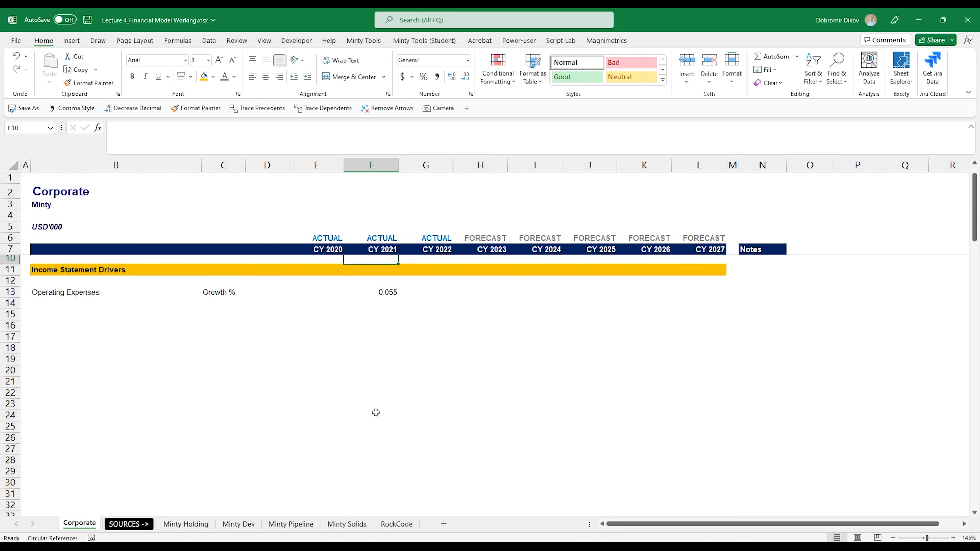
key(Down)
key(Down)
key(Down)
scroll(687, 472, right, 4)
scroll(454, 220, left, 4)
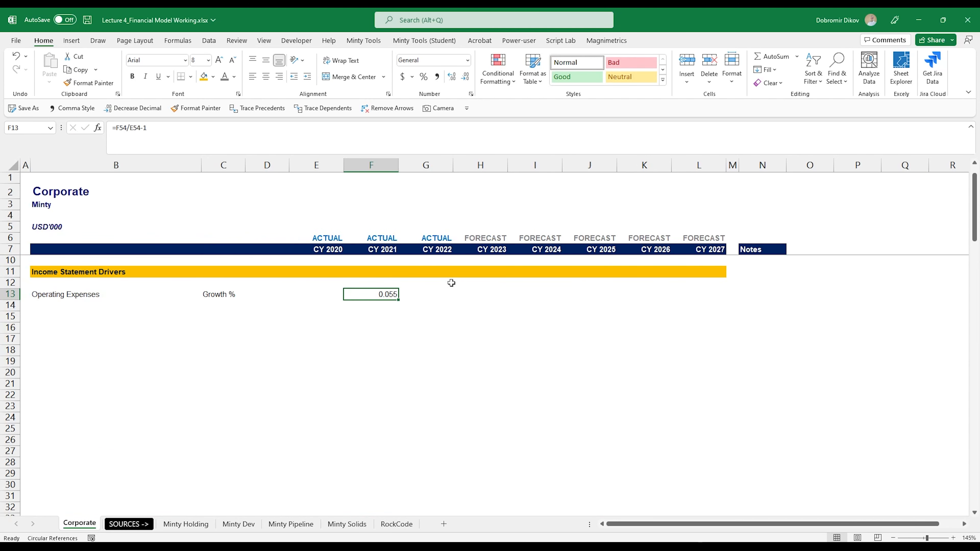
click(424, 76)
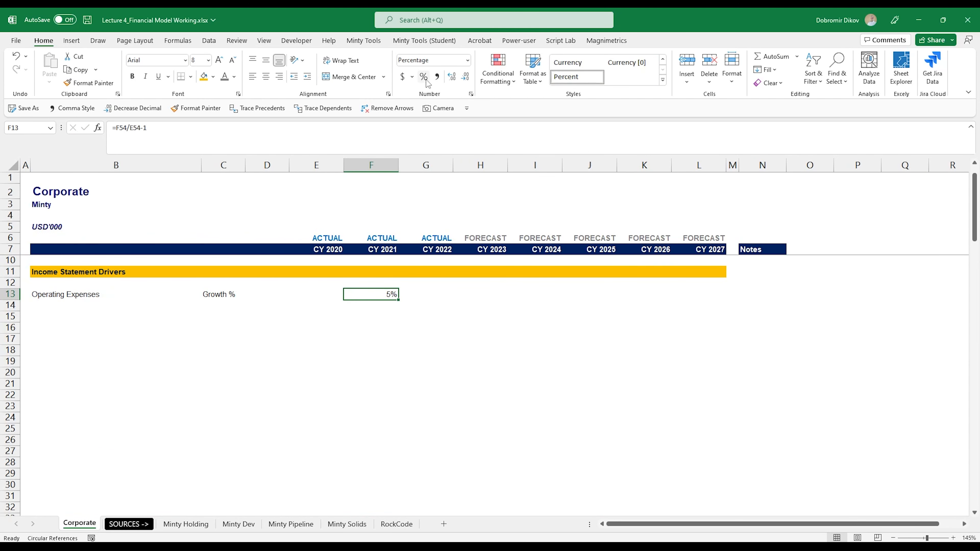
Show the F13 growth rate with one decimal place and copy its formula across to G13 for CY 2022.
click(451, 77)
drag(398, 300, 429, 299)
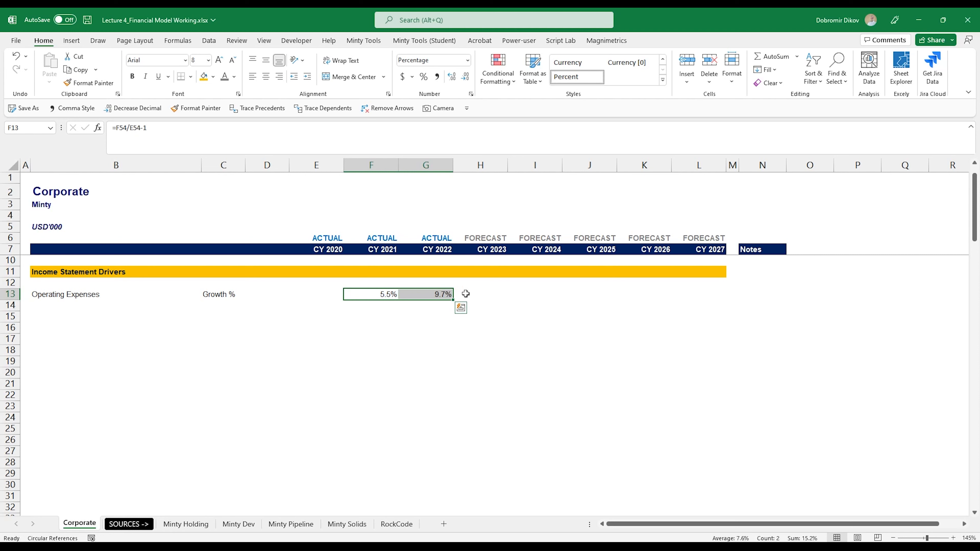
Enter a 5% operating expense growth assumption in H13:L13 for the CY 2023 to CY 2027 forecast years.
click(493, 296)
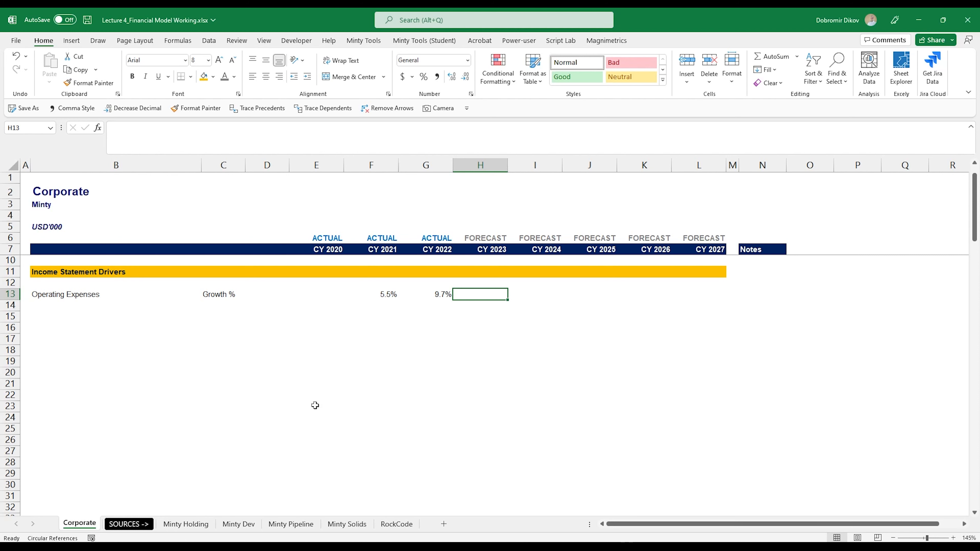
key(shift+Right)
key(shift+Right)
key(shift+Right)
key(shift+Right)
text(5)
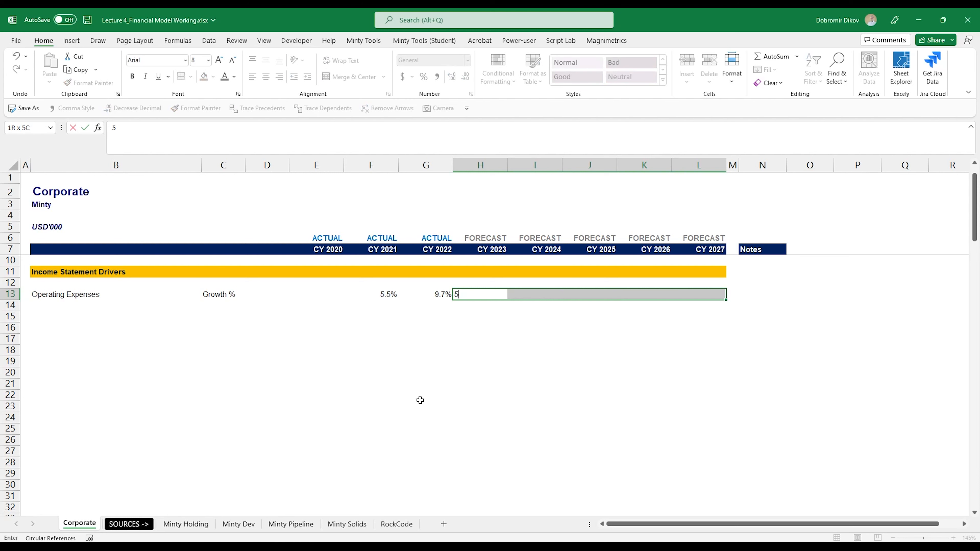
text(%)
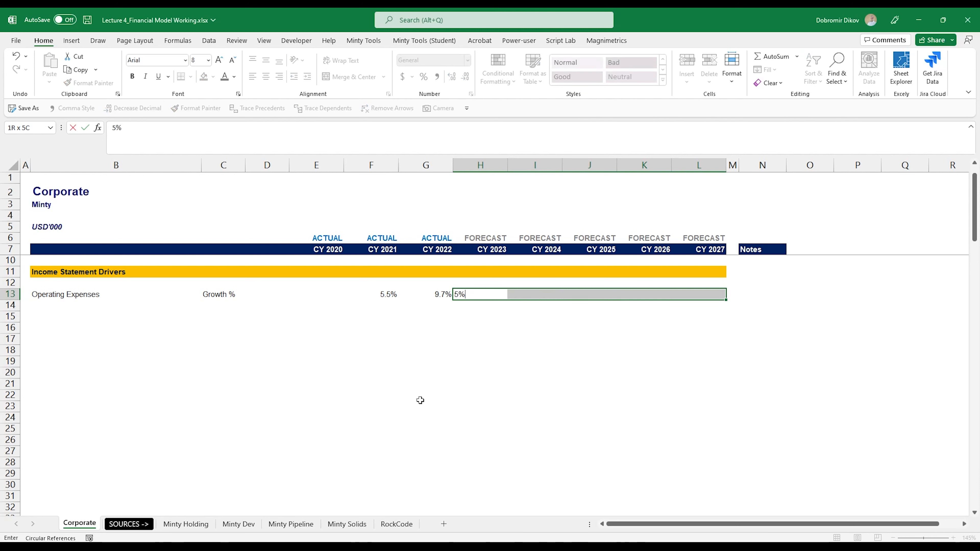
key(ctrl+Return)
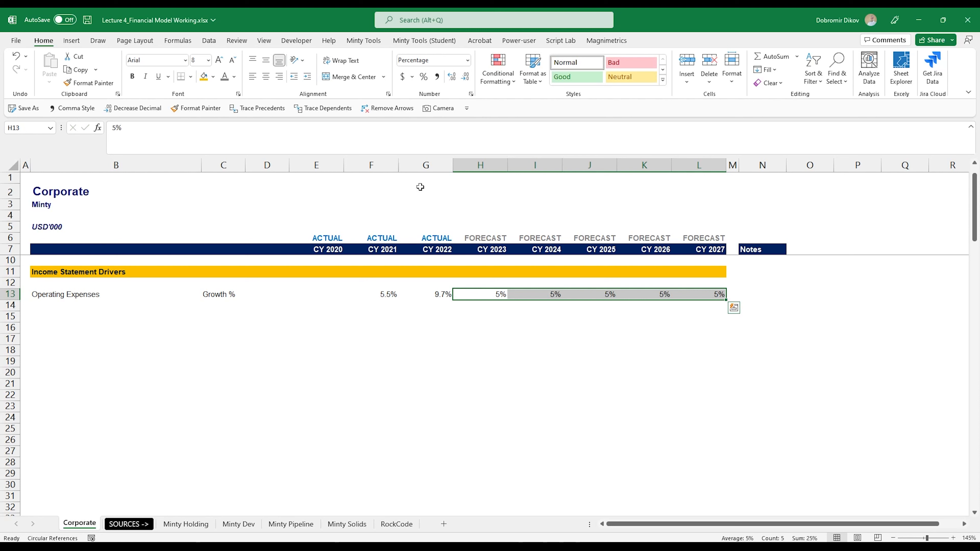
Format the forecast growth inputs in H13:L13 with one decimal place, blue font and bold.
click(456, 80)
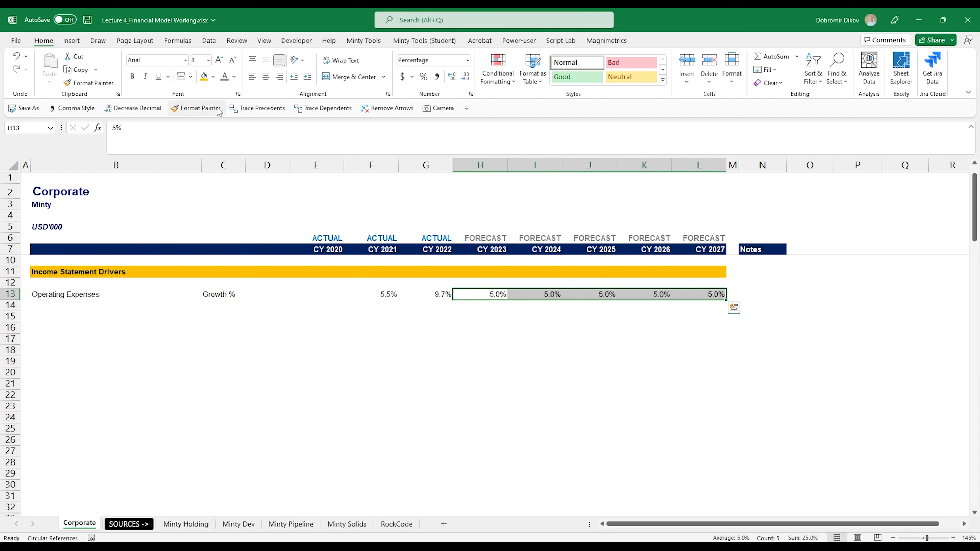
click(234, 76)
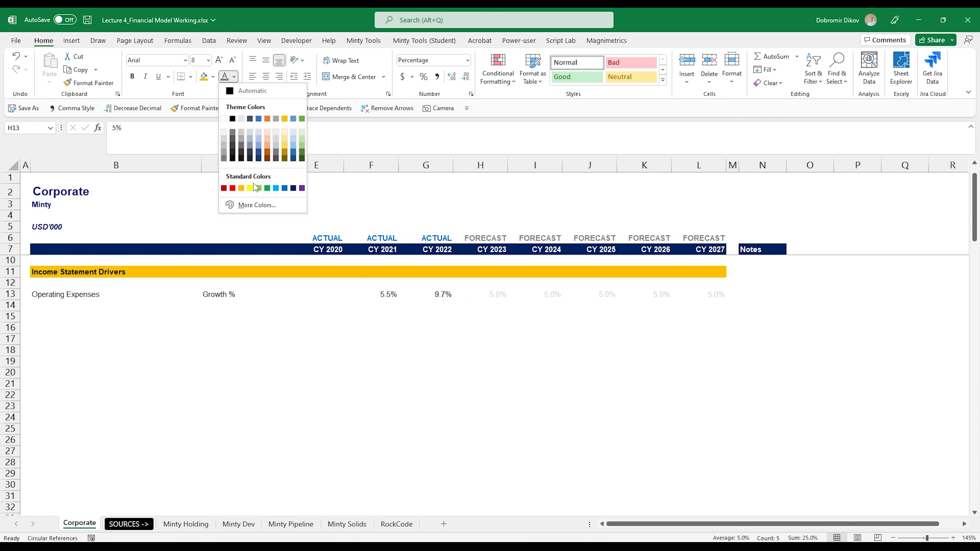
click(285, 189)
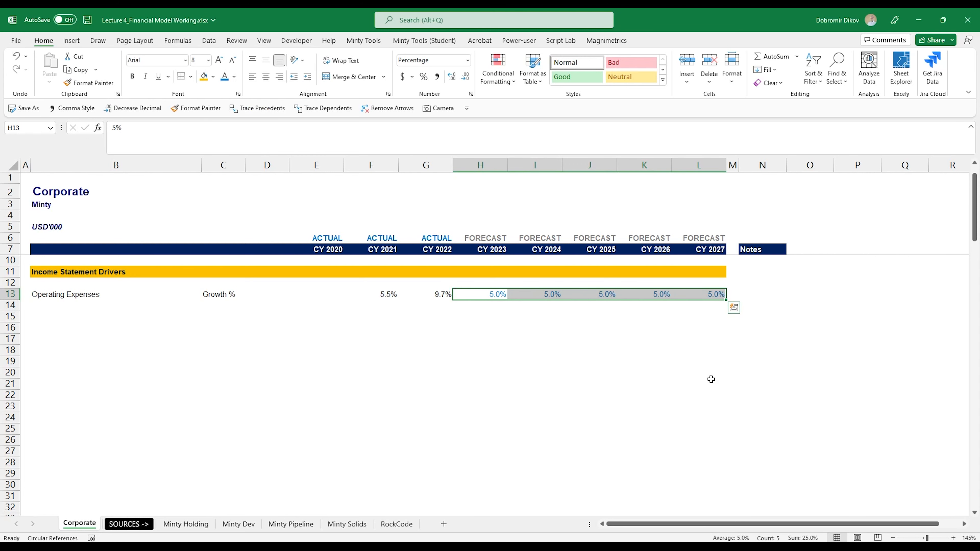
key(ctrl+b)
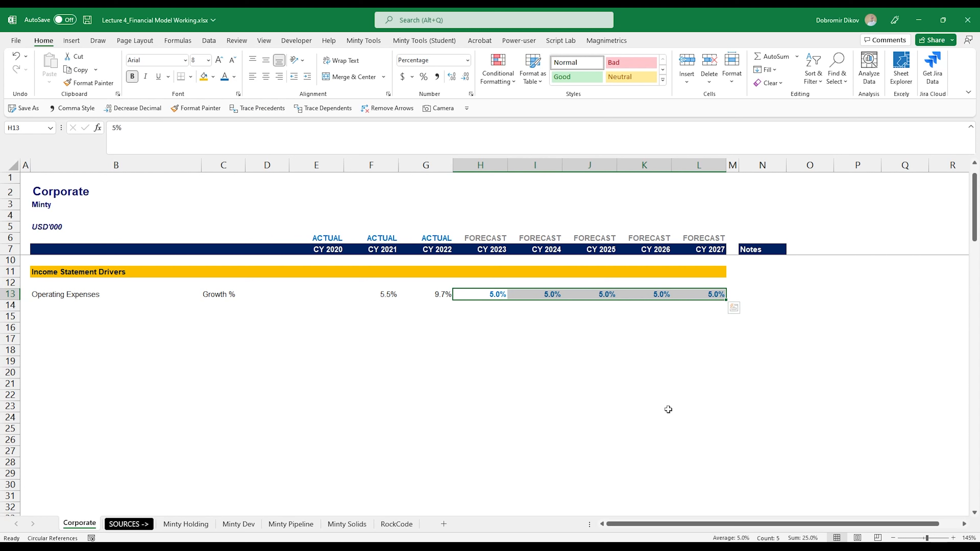
Copy the Operating Expenses label into B15 and make it bold as a subheading.
click(93, 295)
key(ctrl+c)
key(Down)
key(Down)
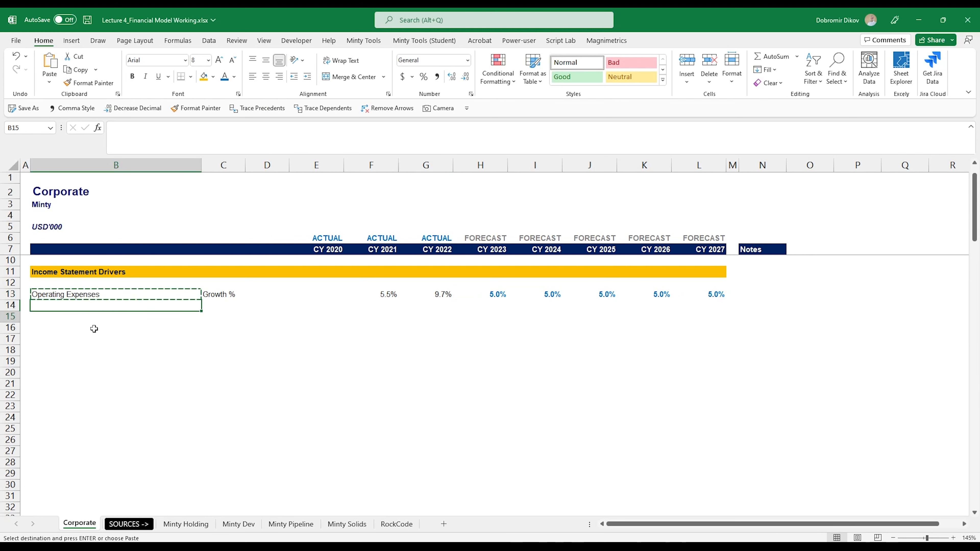
key(ctrl+v)
key(ctrl+b)
key(Right)
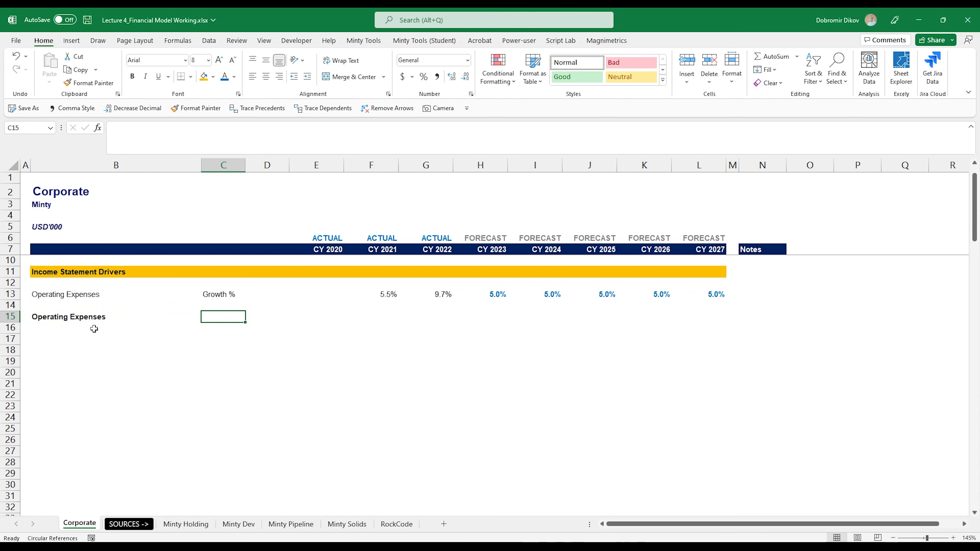
Copy the ten expense line item names from the Income Statement into B16:B25 under the subheading.
scroll(95, 329, down, 10)
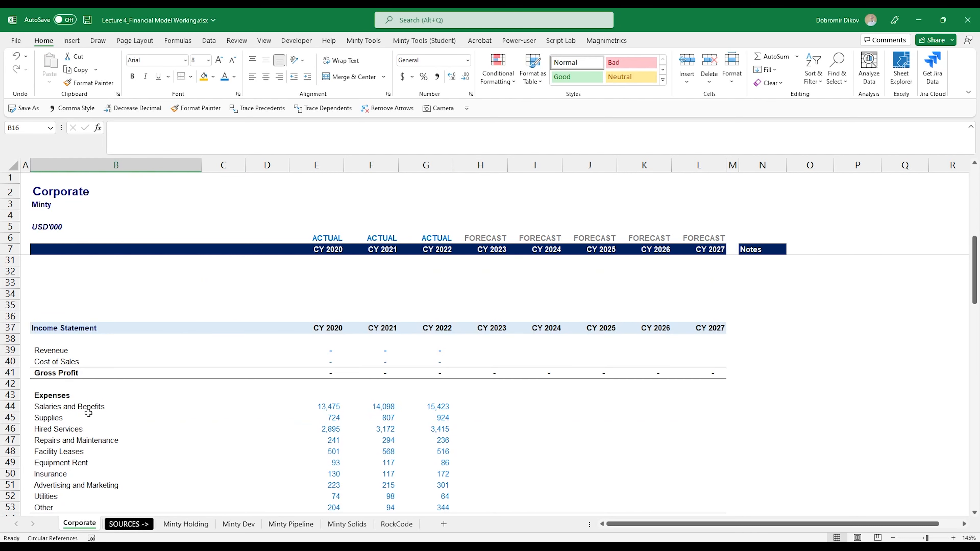
click(64, 309)
drag(64, 314, 63, 406)
key(ctrl+c)
scroll(64, 400, up, 4)
scroll(65, 400, up, 7)
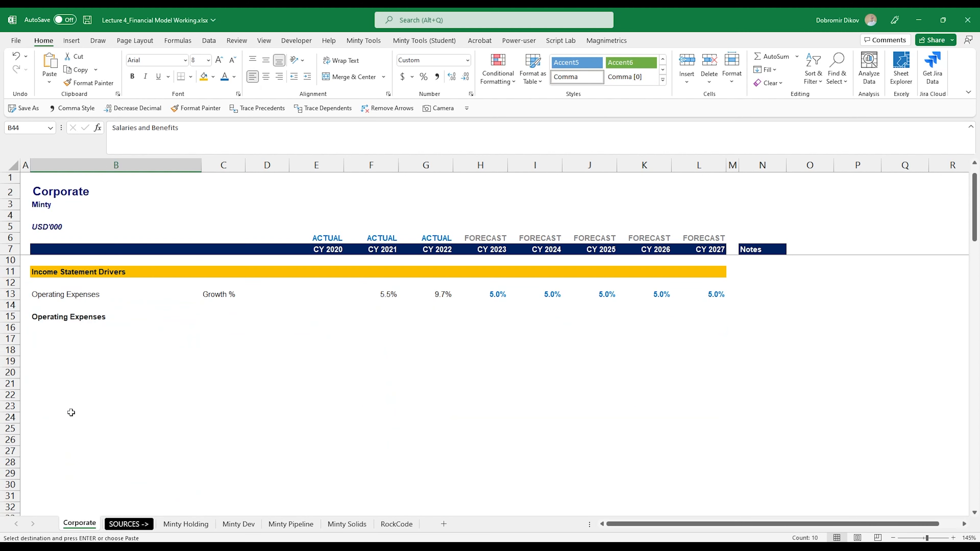
click(56, 352)
key(ctrl+v)
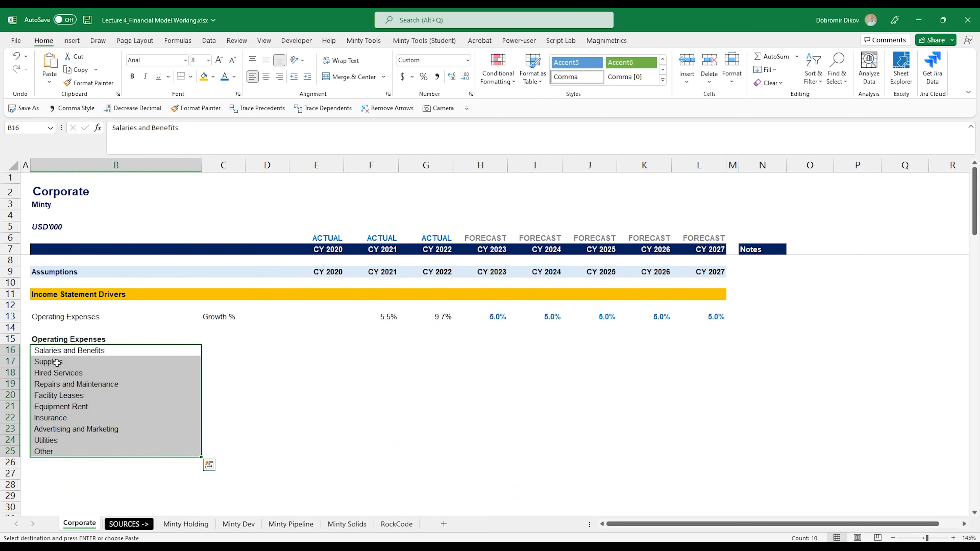
Label C16 as % of Operating Expenses and fill that label down to C25.
click(221, 349)
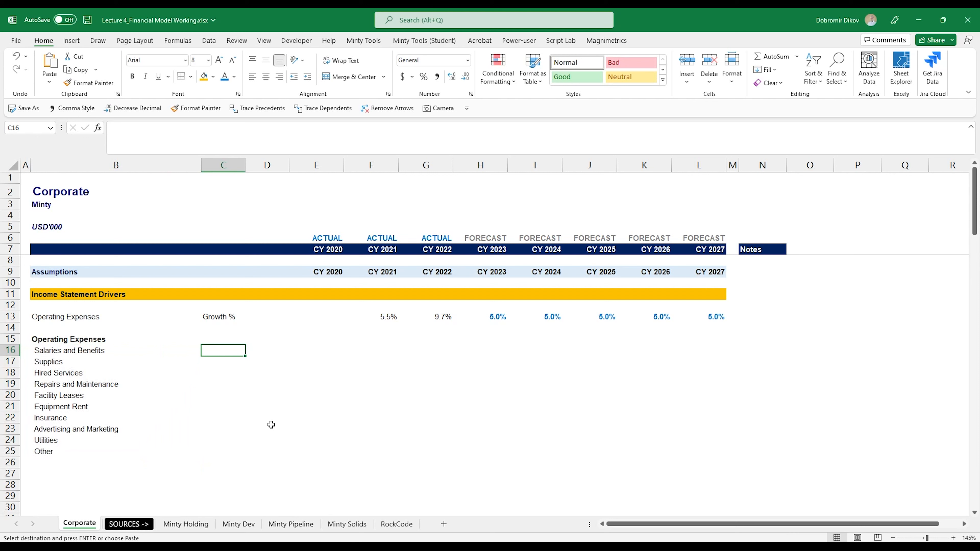
text(% of)
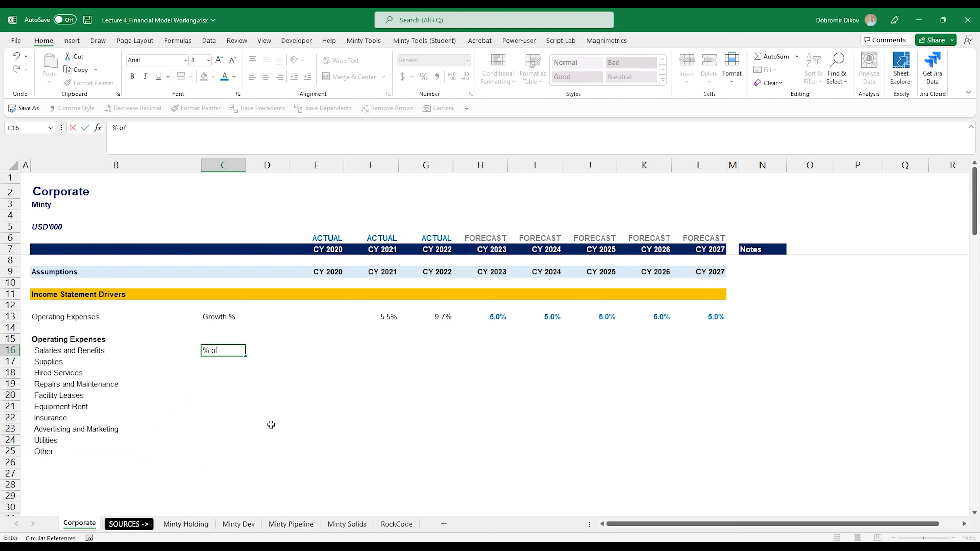
text( Operating Expenses)
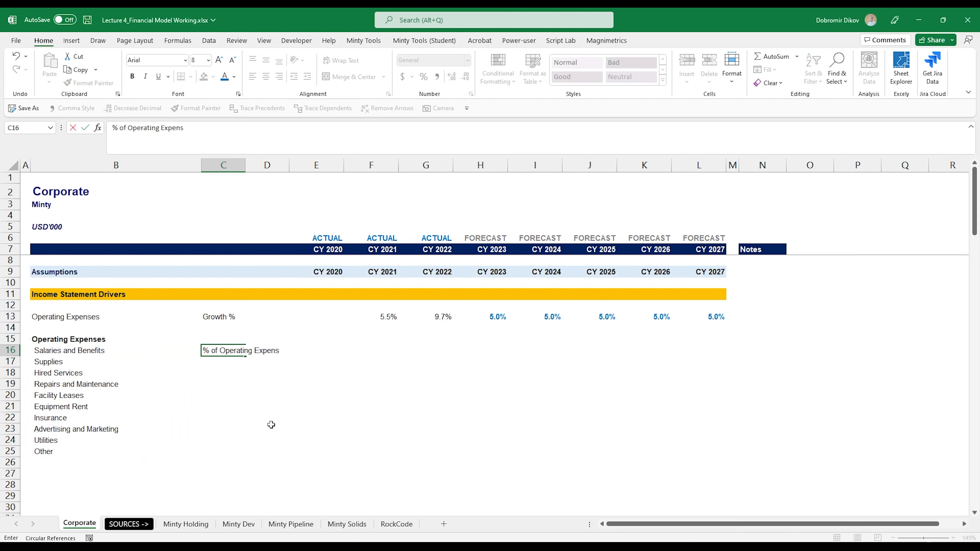
key(Return)
key(Up)
key(shift+Down)
key(shift+Down)
key(shift+Down)
key(shift+Down)
key(shift+Down)
key(shift+Down)
key(shift+Down)
key(shift+Down)
key(shift+Down)
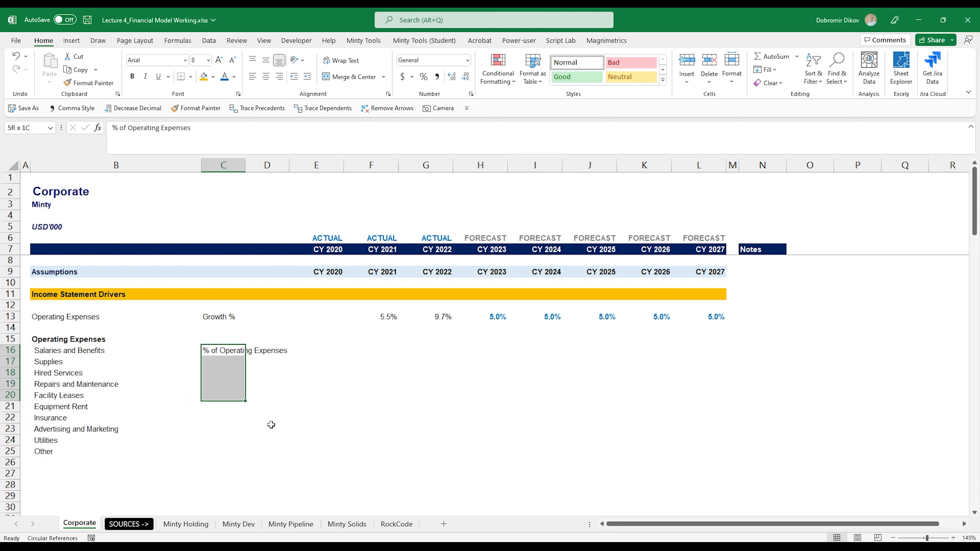
key(ctrl+d)
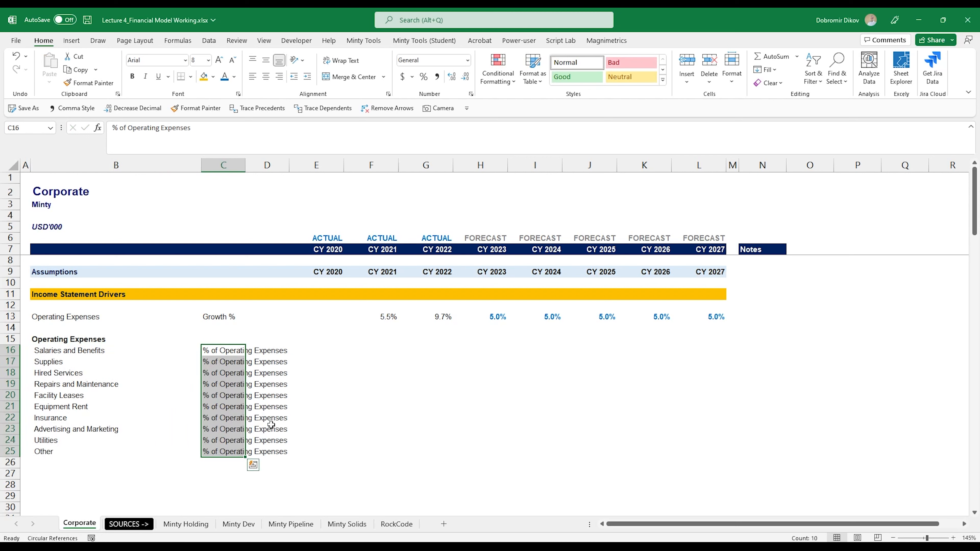
Enter a formula in E16 dividing CY 2020 Salaries and Benefits by Total Operating Expenses with a row-locked reference (=E44/E$54).
key(Up)
key(Down)
key(Down)
key(Down)
key(Down)
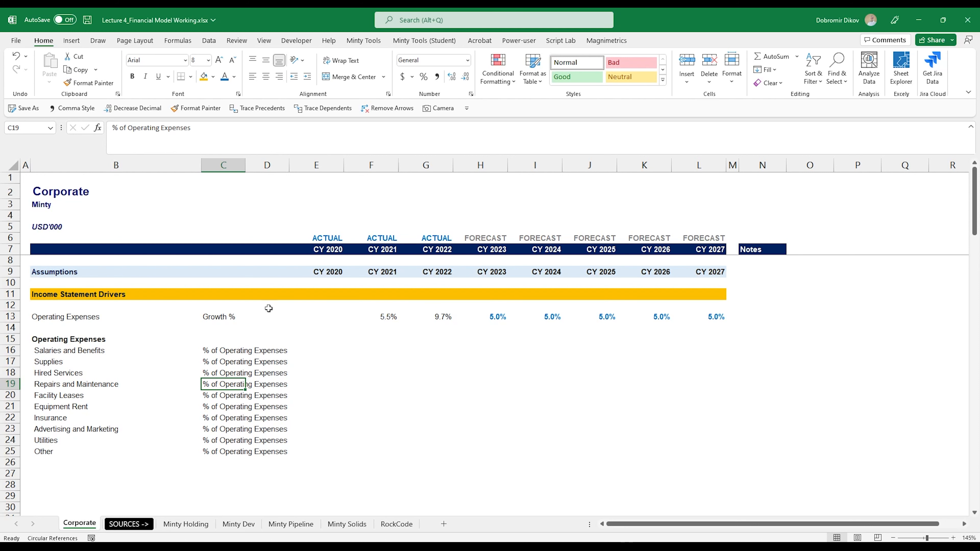
click(332, 352)
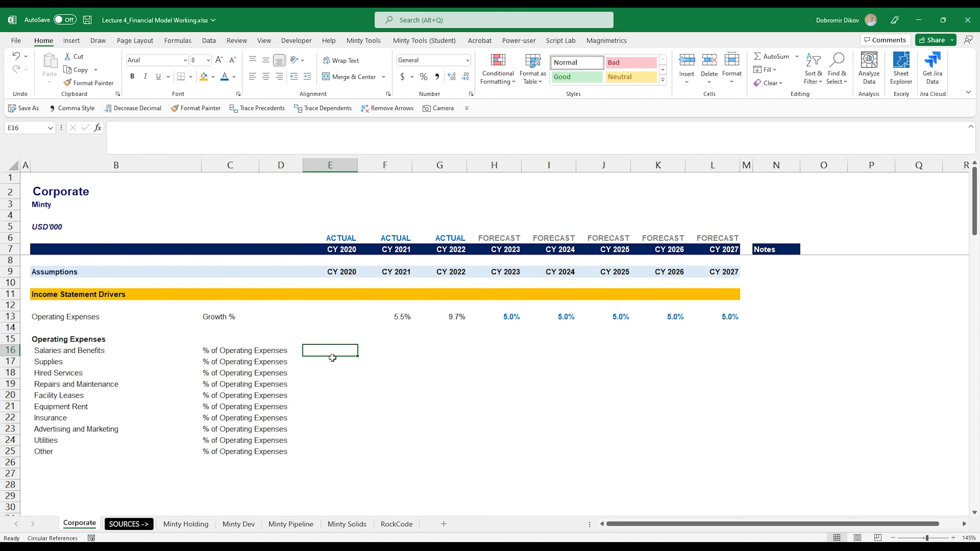
drag(448, 349, 346, 448)
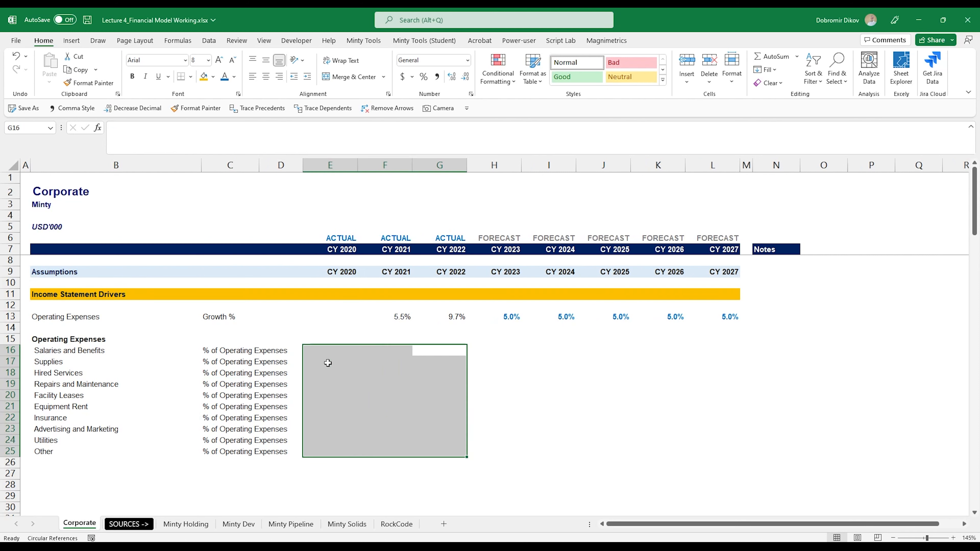
click(340, 349)
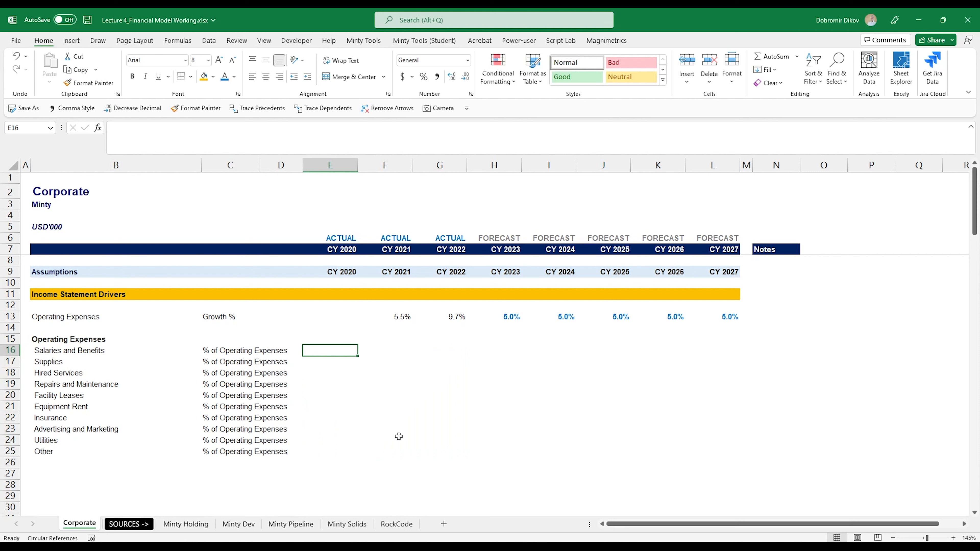
text(=)
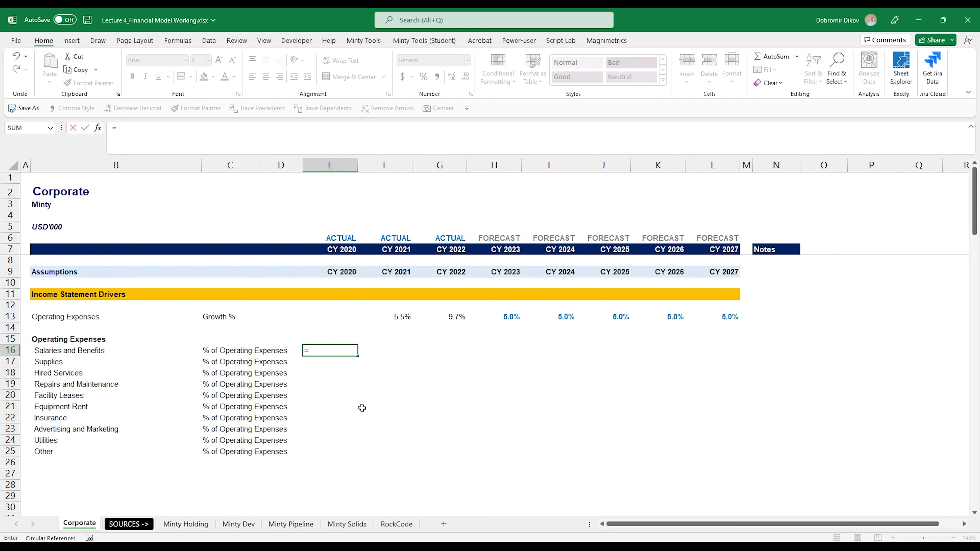
scroll(351, 413, down, 10)
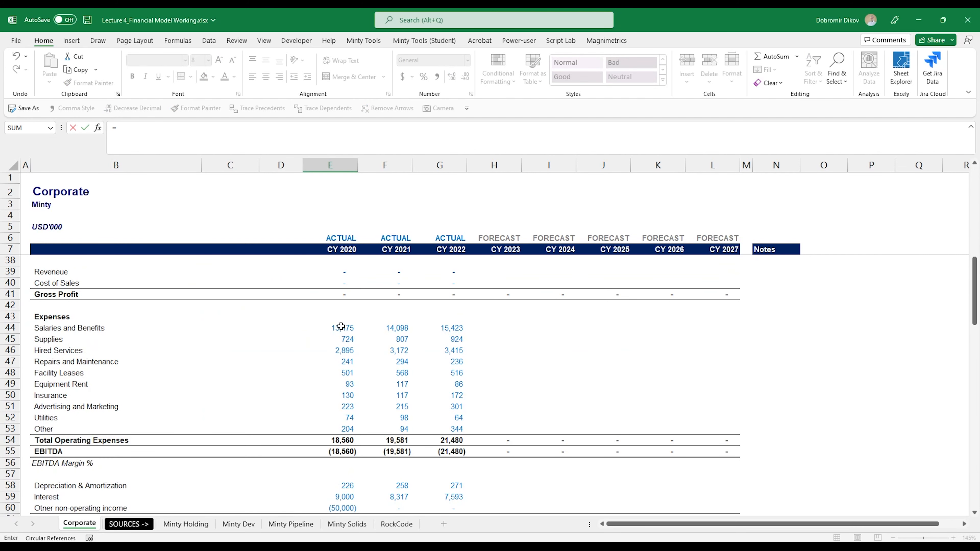
click(341, 327)
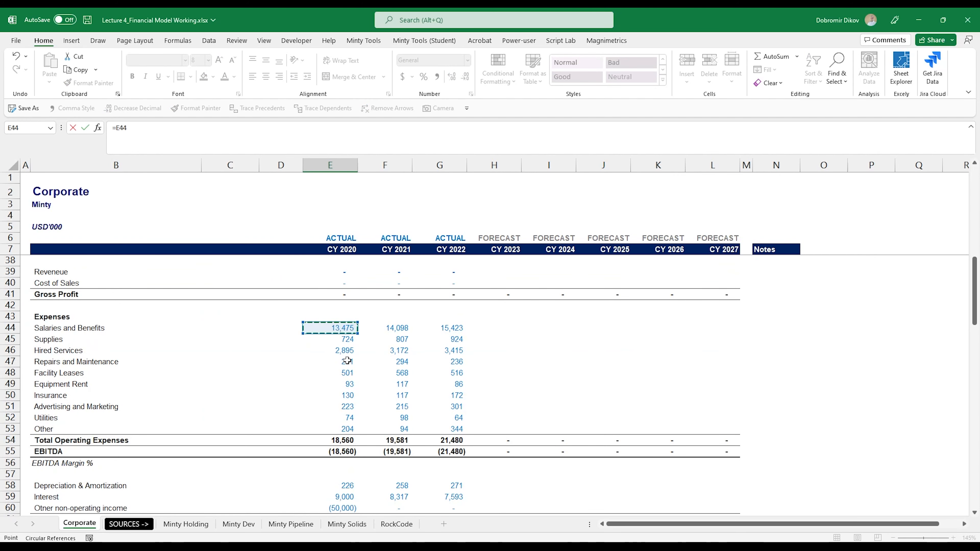
text(/)
click(341, 440)
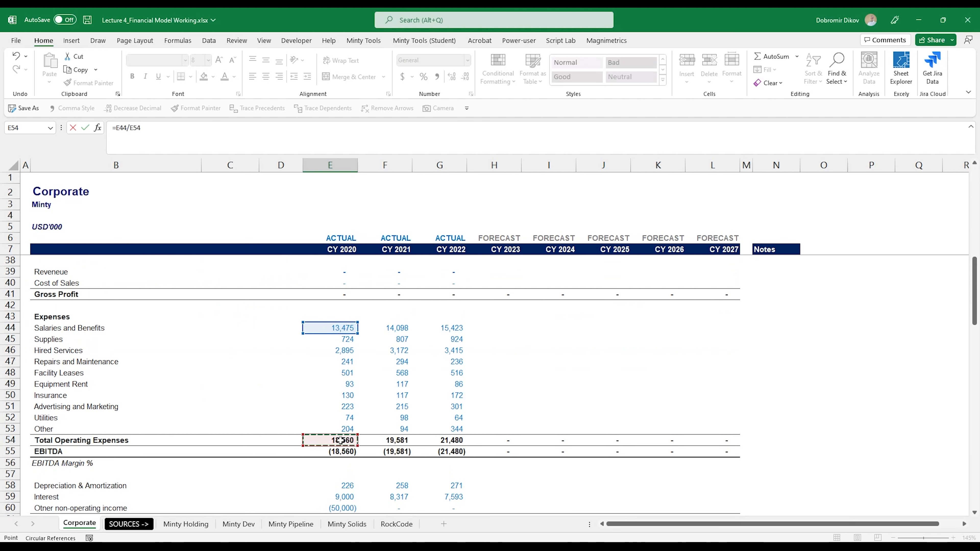
key(F4)
key(F4)
key(ctrl+Return)
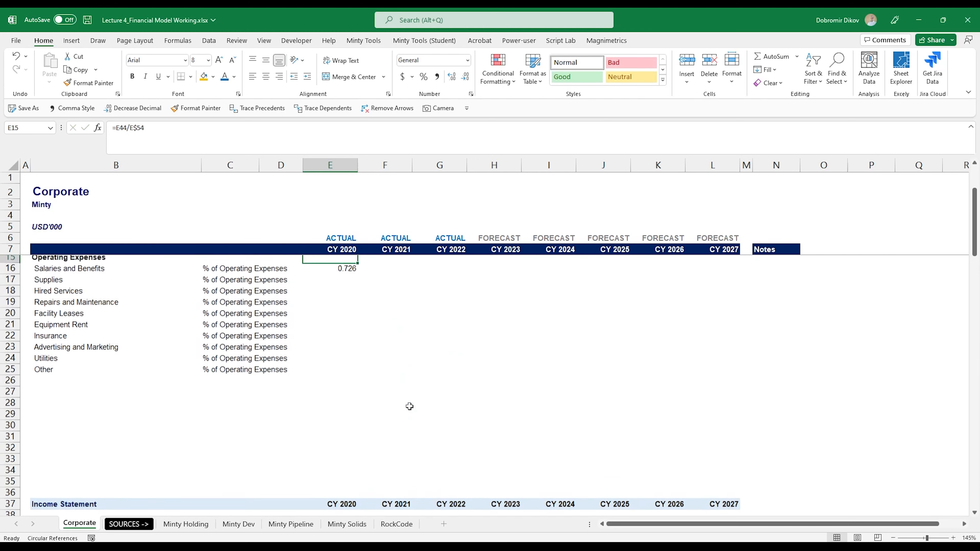
Format E16 as a percentage with one decimal place and fill the formula across E16:G25.
scroll(414, 404, up, 2)
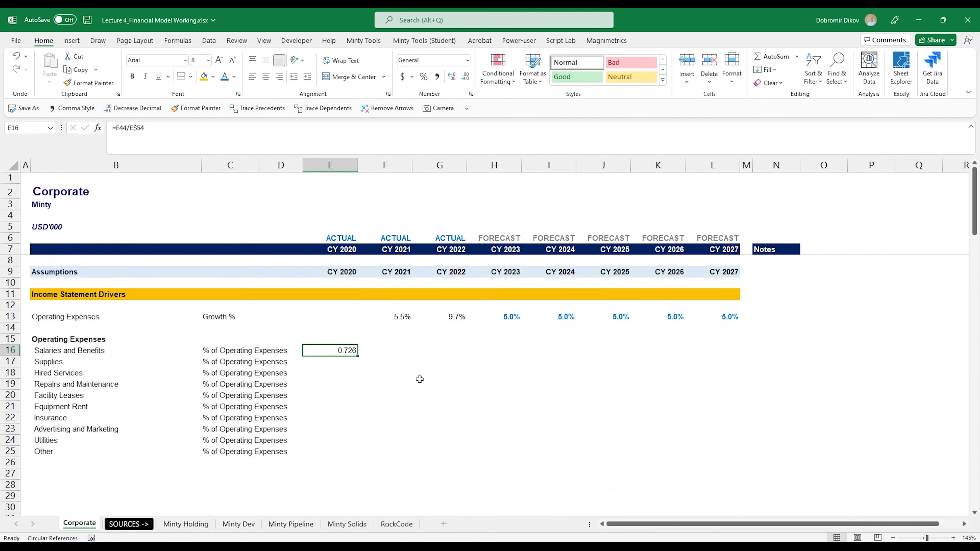
click(424, 76)
click(451, 77)
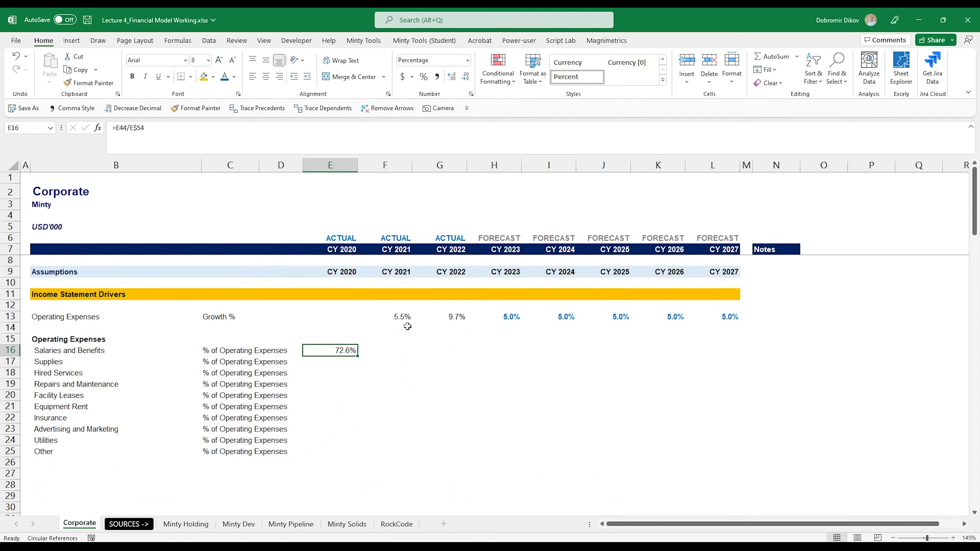
drag(359, 357, 457, 455)
Shade the historical driver block E13:G28 with grey fill and italicise it.
drag(331, 317, 457, 486)
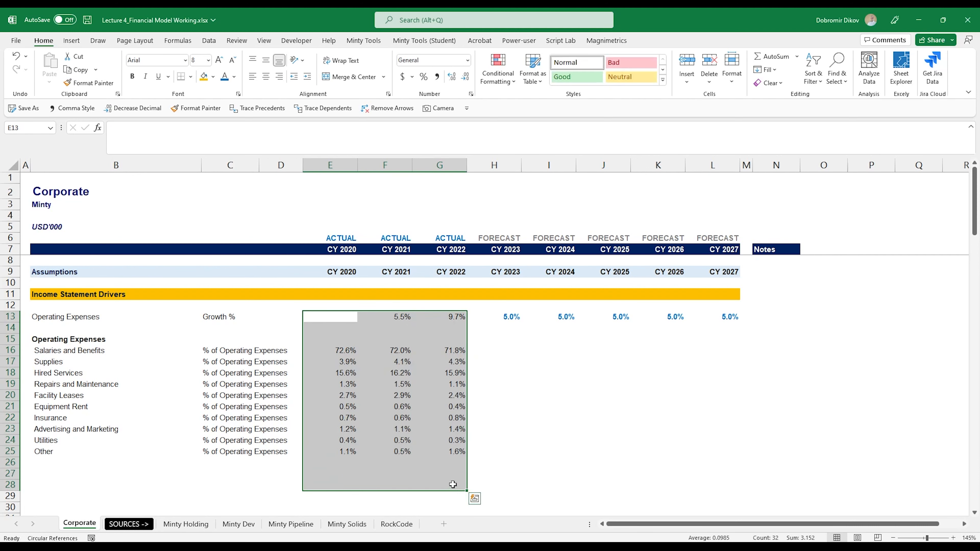
click(213, 77)
click(203, 122)
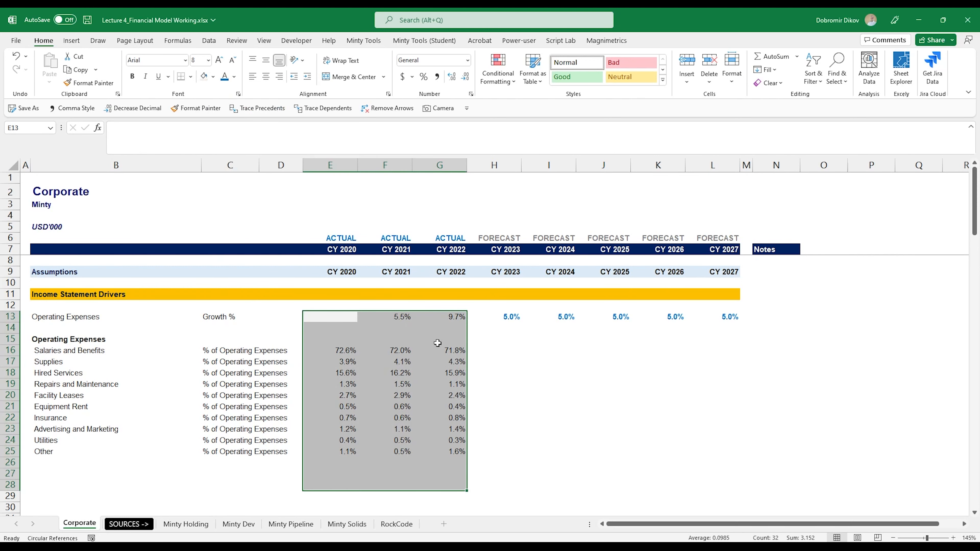
key(ctrl+i)
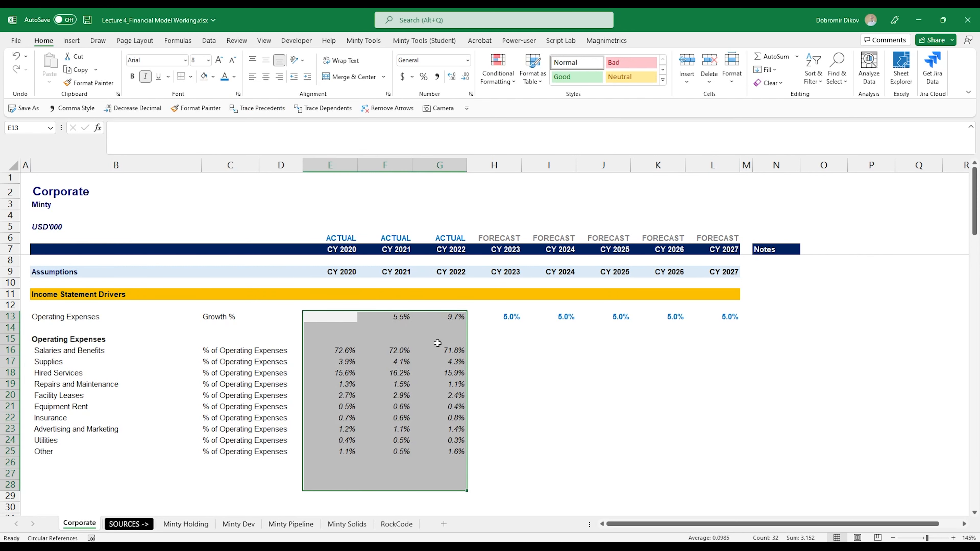
key(Right)
key(Right)
key(Right)
key(Right)
key(Left)
key(Down)
key(Down)
key(Down)
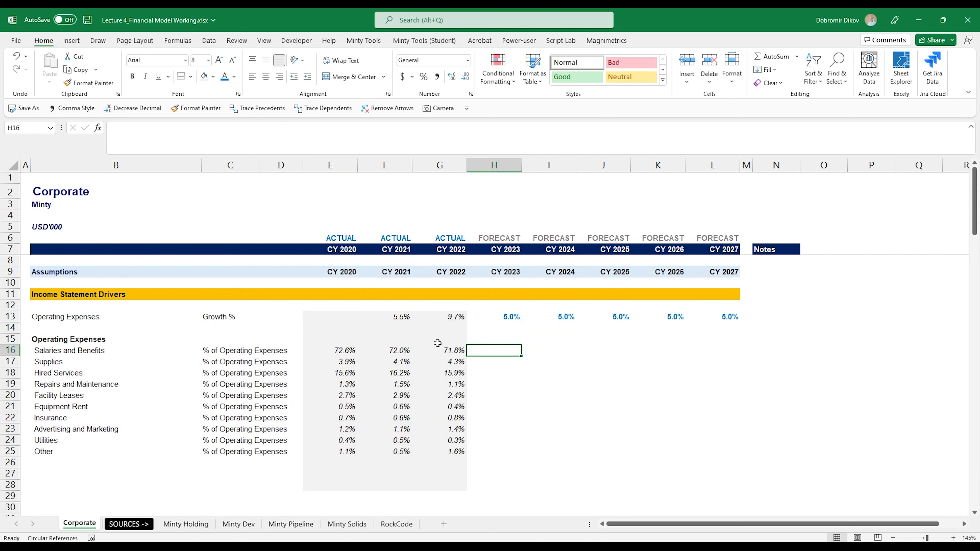
key(Right)
key(Right)
key(Right)
key(Right)
key(Right)
key(Right)
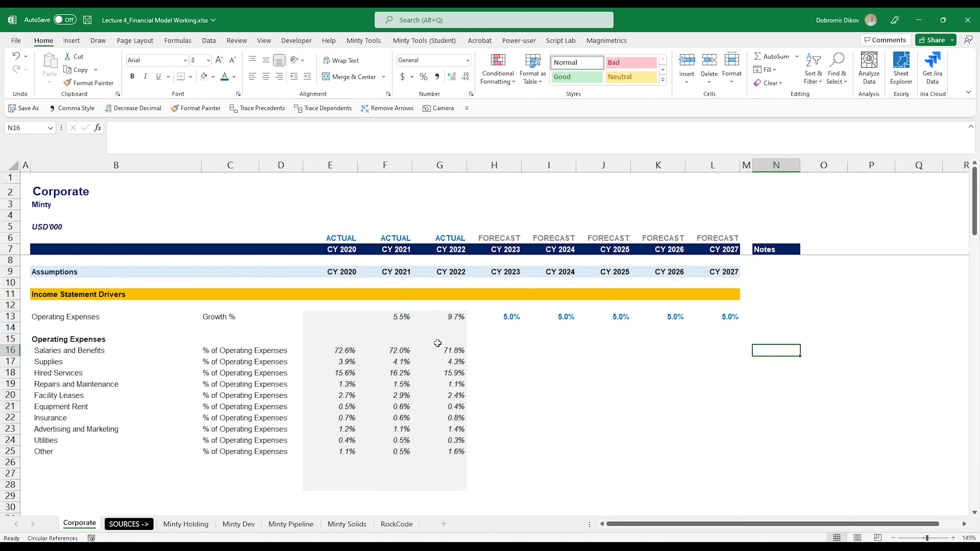
Add the note Moving average (3) beside each expense driver in N16:N25 and italicise it.
text(Moving average (3)
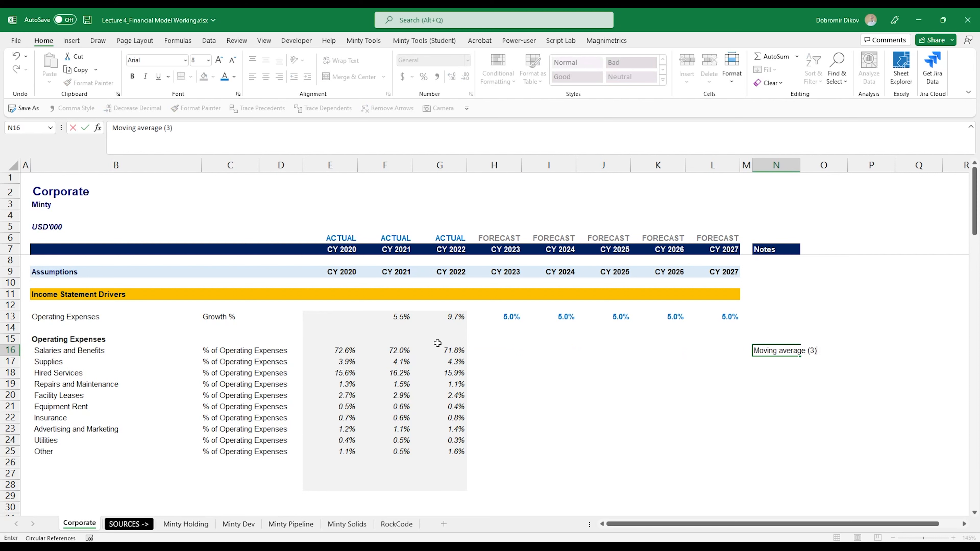
drag(777, 350, 779, 454)
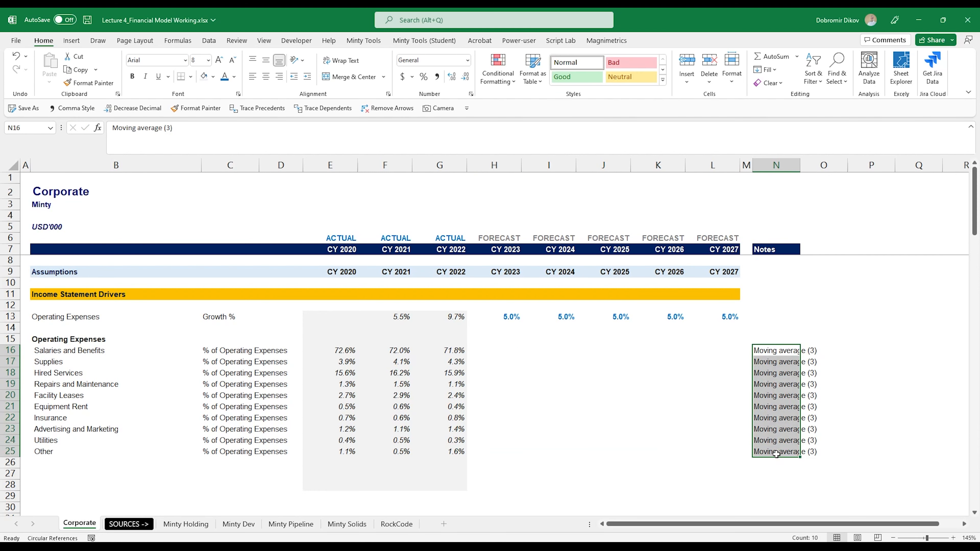
key(ctrl+i)
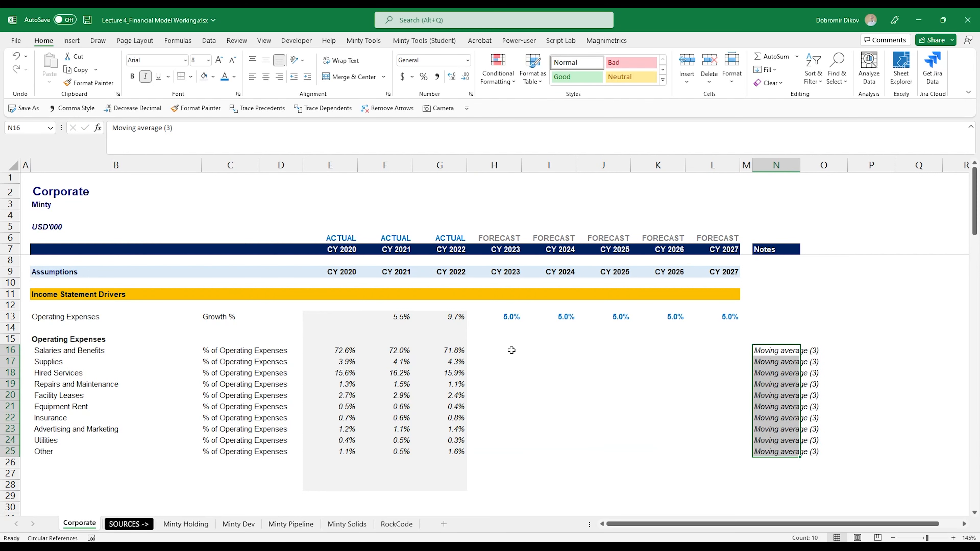
Enter =AVERAGE(E16:G16) in H16 to forecast the Salaries and Benefits share as a three-year average.
click(510, 351)
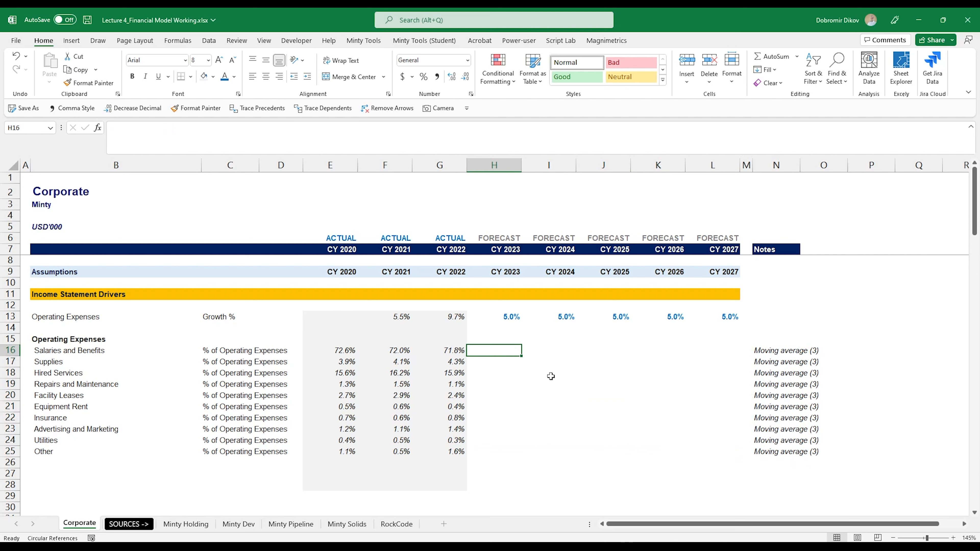
text(=ae)
key(BackSpace)
text(VERAGE()
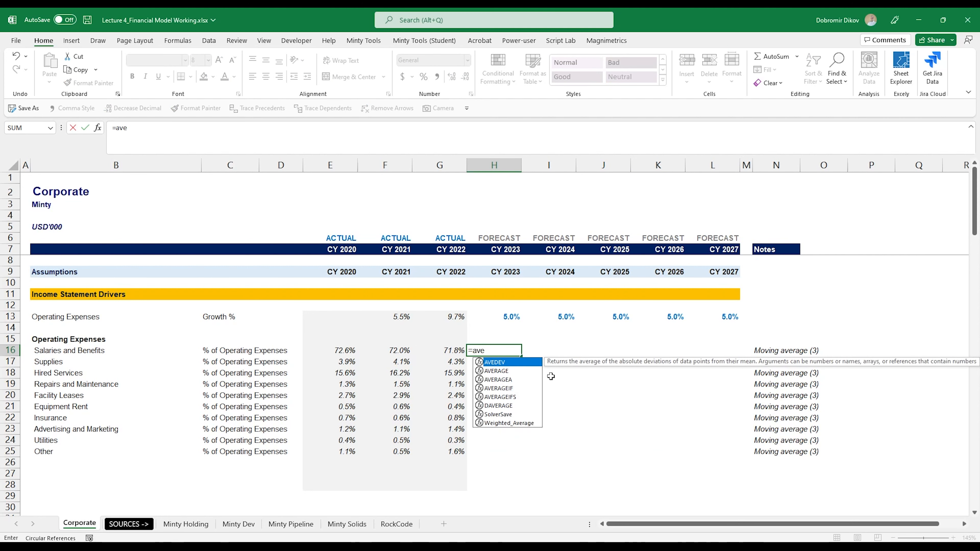
key(Tab)
key(Left)
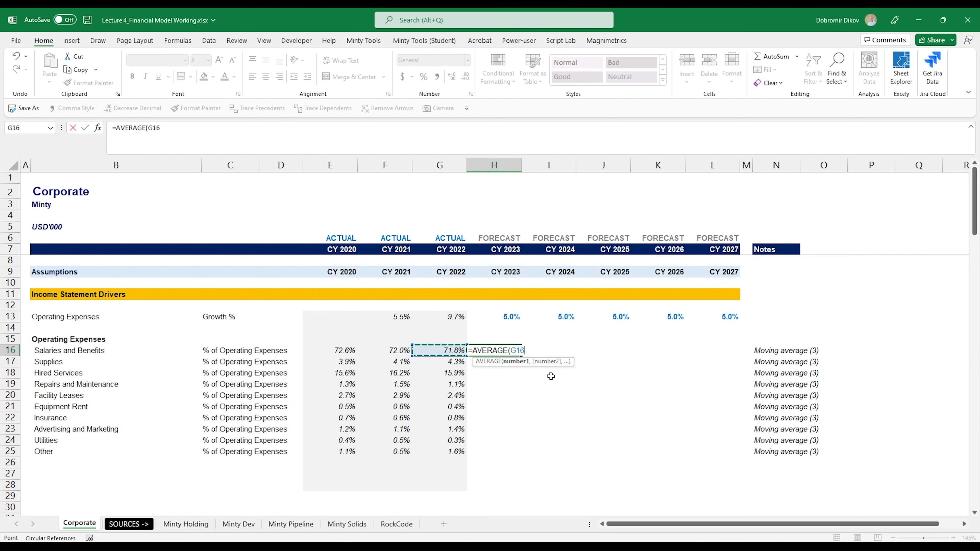
key(shift+Left)
key(shift+Left)
text())
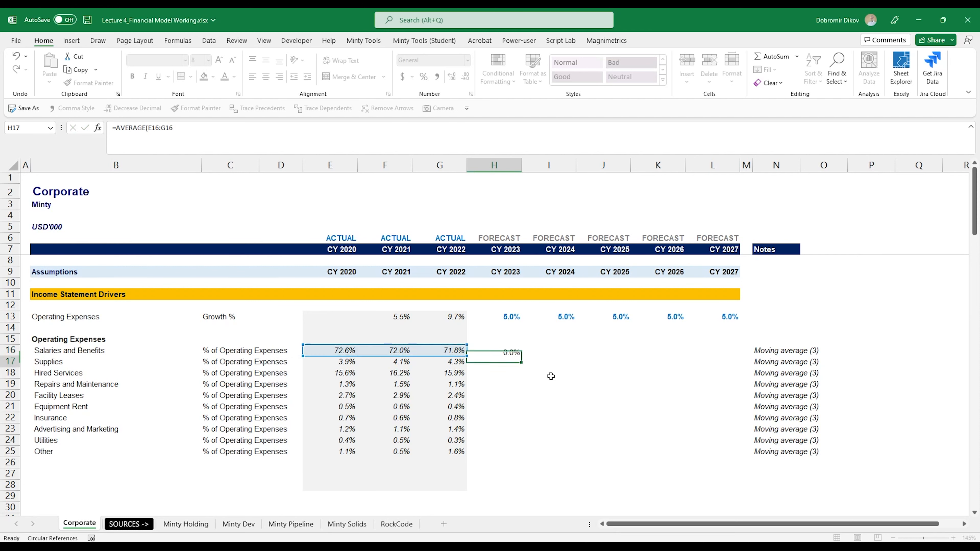
key(ctrl+Return)
Fill the H16 averaging formula right across the forecast years to L16.
key(F2)
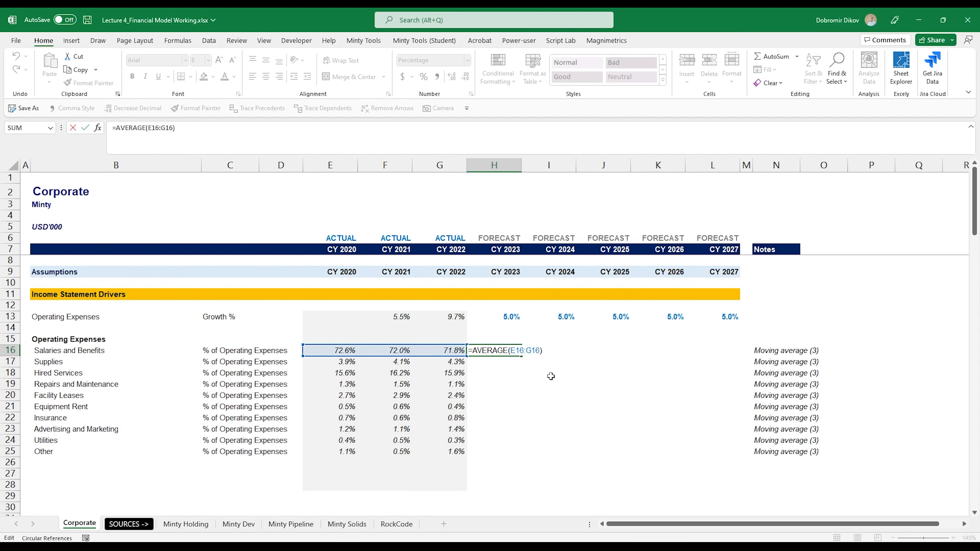
key(Tab)
key(Right)
key(Right)
key(Right)
key(Left)
key(Left)
key(Left)
key(Left)
key(Right)
key(Right)
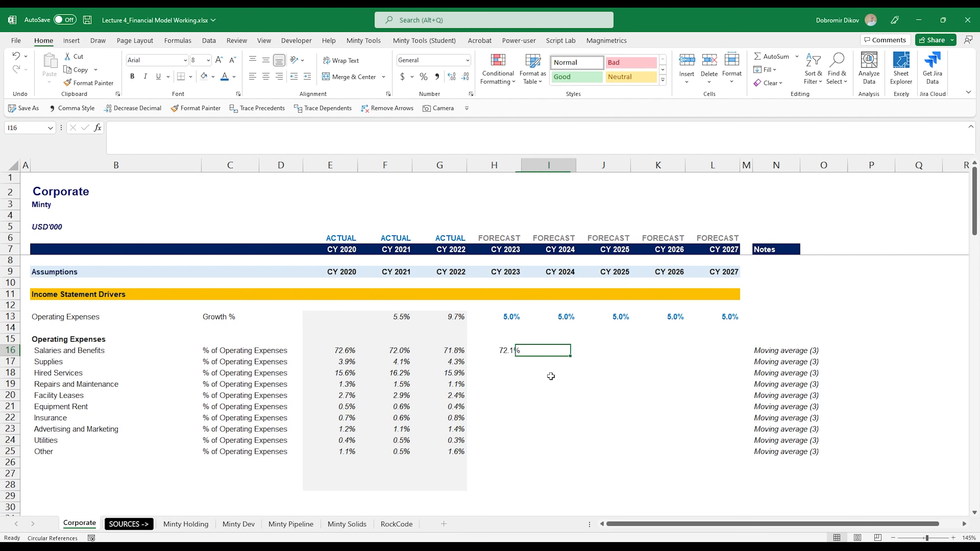
Inspect the averaging formulas in the CY 2025 and CY 2026 cells of row 16.
key(Left)
key(Left)
key(shift+Right)
key(shift+Right)
key(shift+Right)
key(shift+Right)
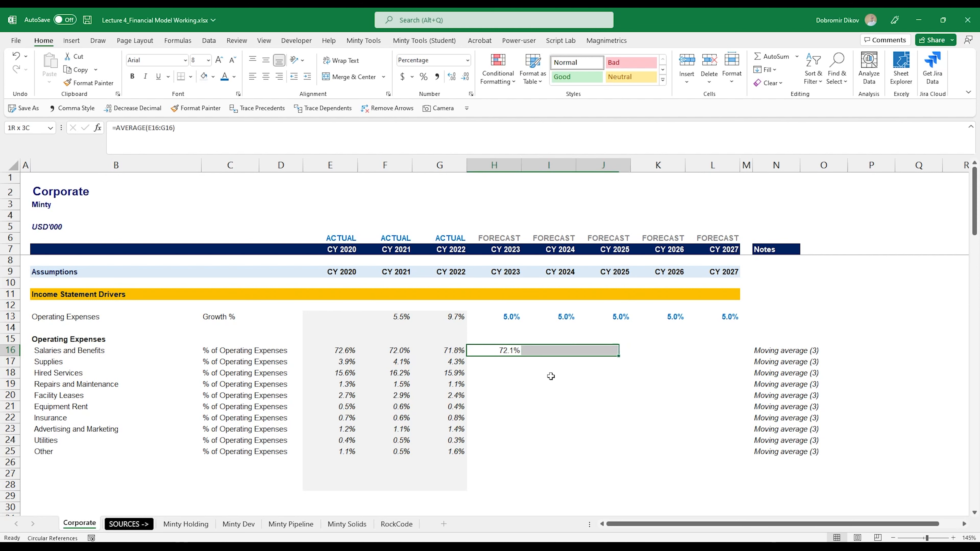
key(ctrl+r)
key(Left)
key(Right)
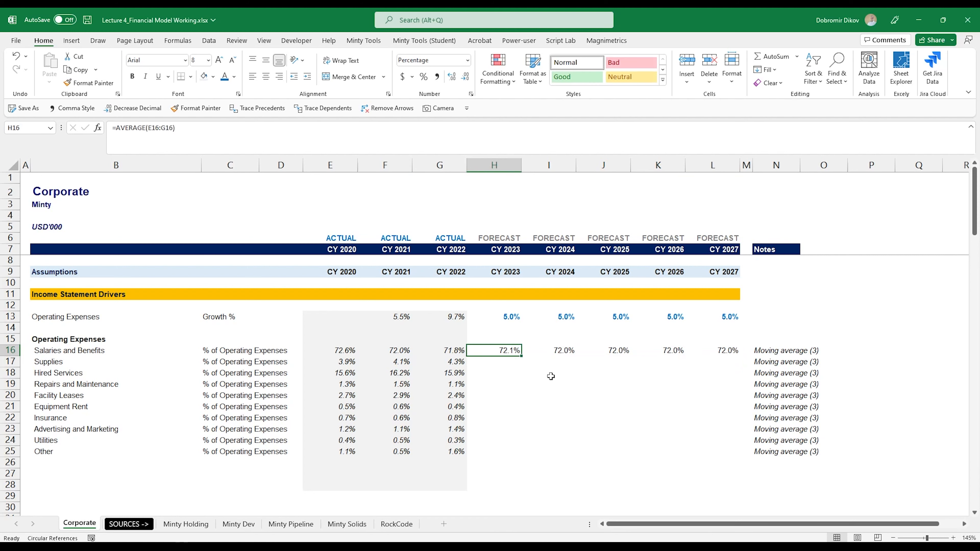
key(Right)
key(Right)
key(Left)
key(Right)
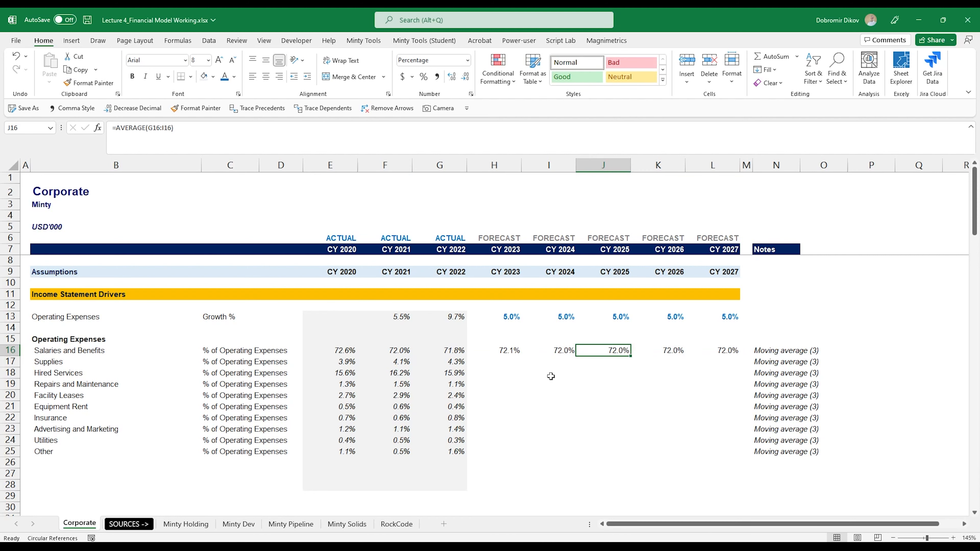
key(F2)
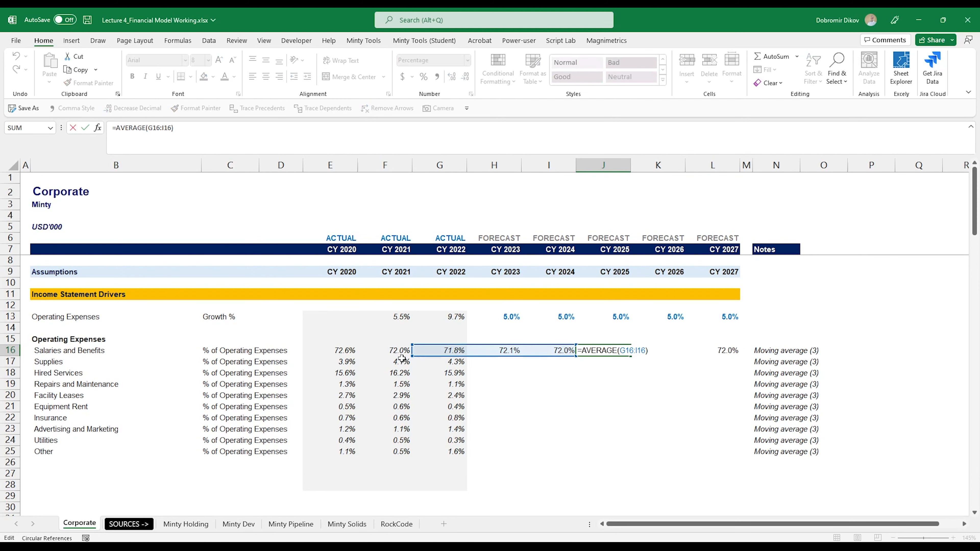
key(Tab)
key(F2)
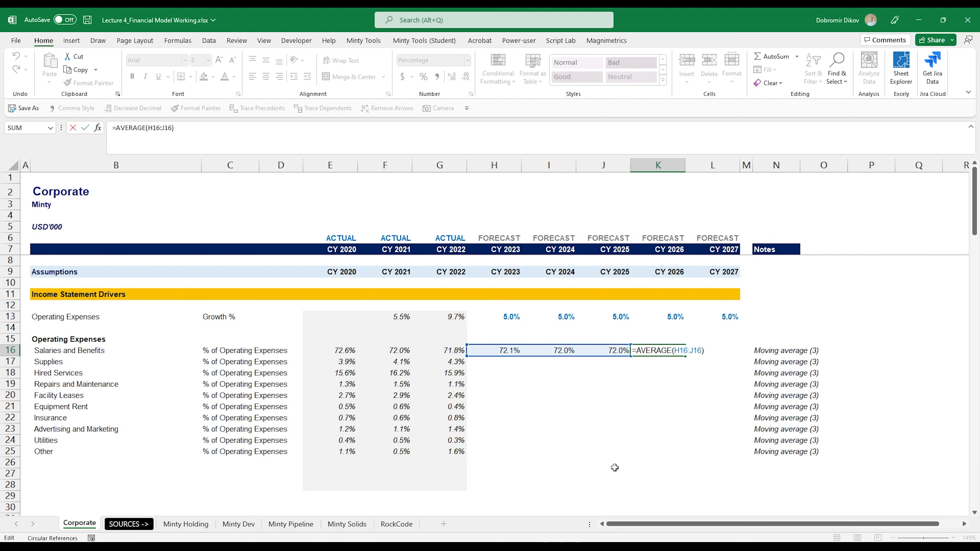
key(Escape)
key(Left)
key(Left)
key(Left)
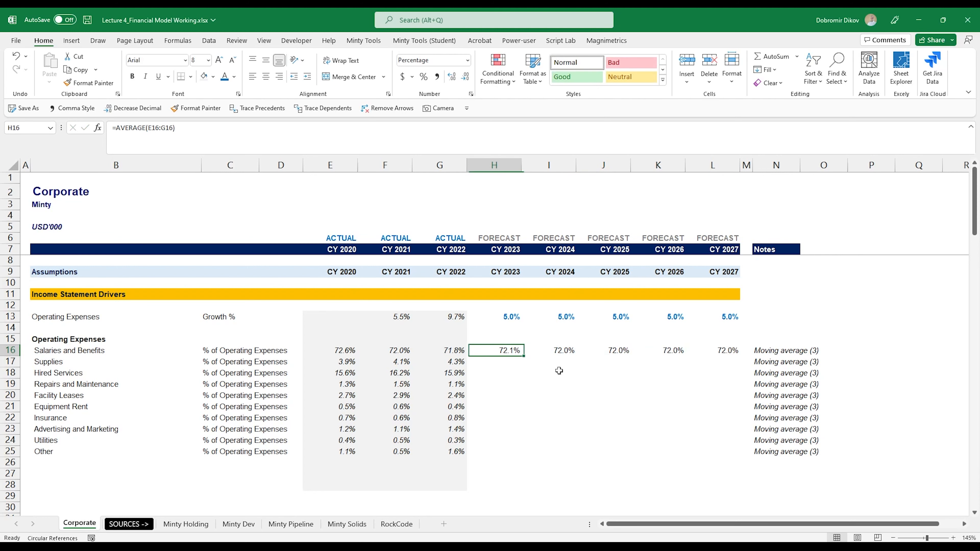
Fill the moving-average formulas down the forecast block H16:L25 for all expense lines.
key(shift+Right)
key(shift+Right)
key(shift+Right)
key(shift+Right)
key(shift+Down)
key(shift+Down)
key(shift+Down)
key(shift+Down)
key(shift+Down)
key(shift+Down)
key(shift+Down)
key(shift+Down)
key(shift+Down)
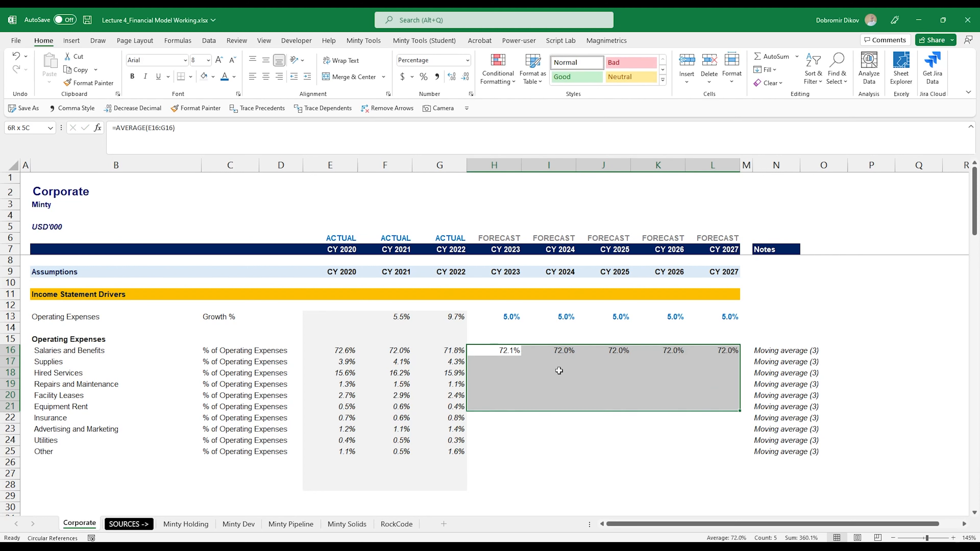
key(ctrl+d)
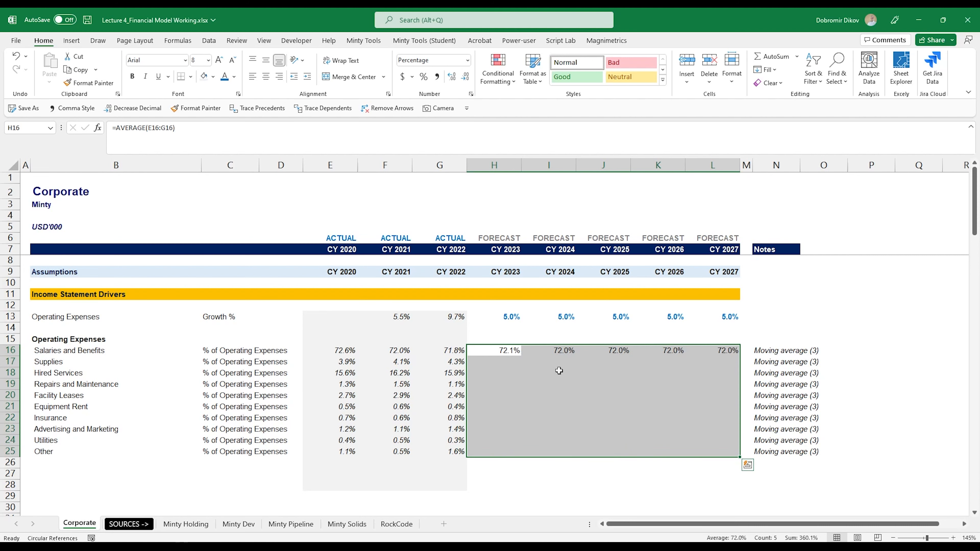
drag(513, 351, 512, 450)
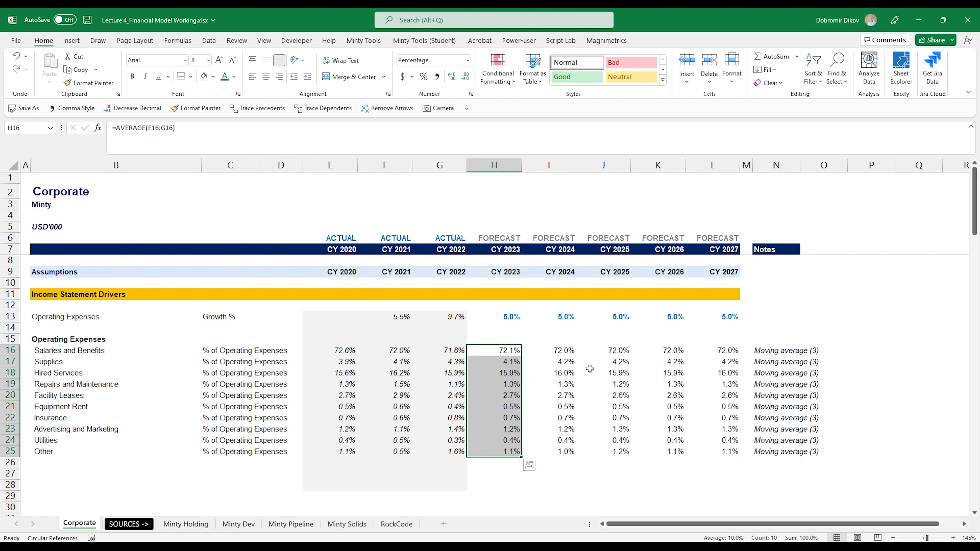
drag(567, 351, 563, 454)
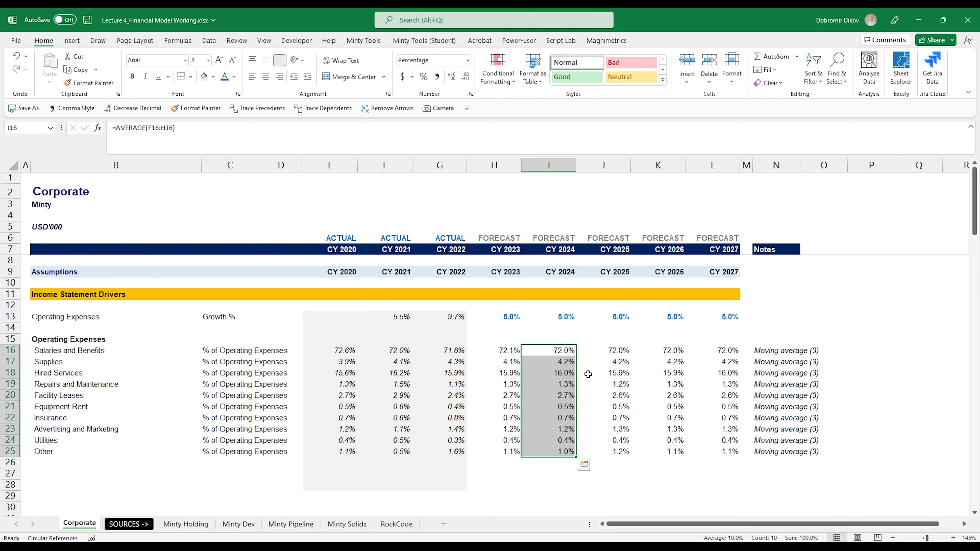
drag(603, 351, 603, 451)
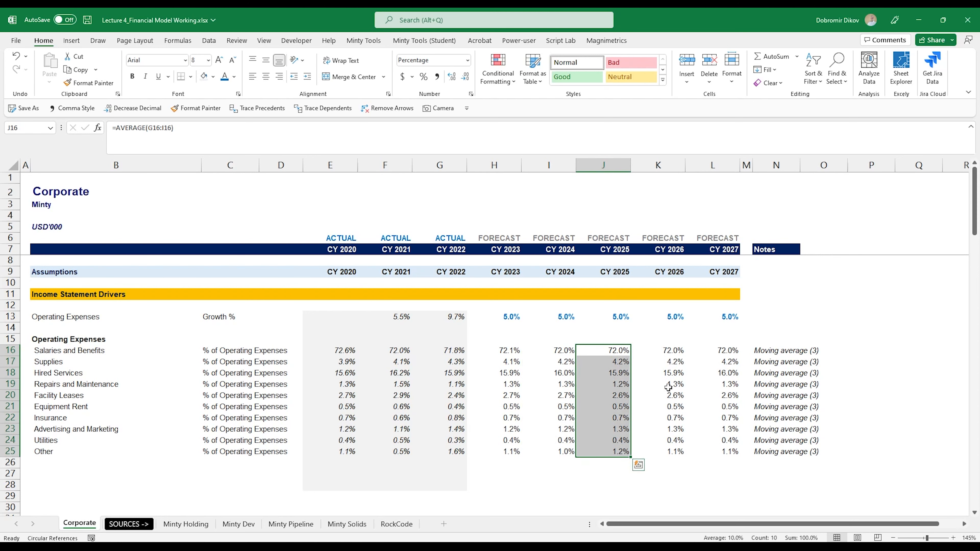
drag(675, 350, 675, 453)
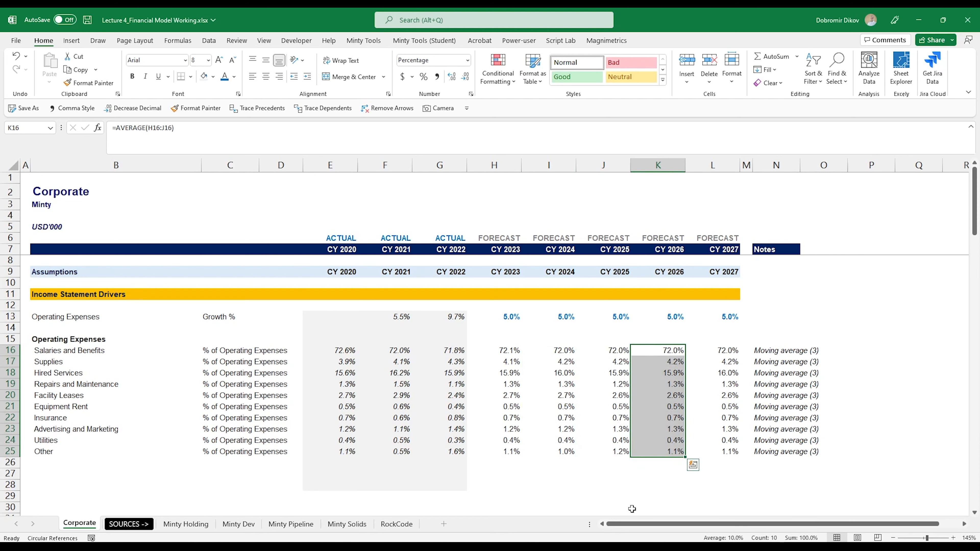
Review the filled formulas in the Other row across the forecast years and notes.
click(510, 462)
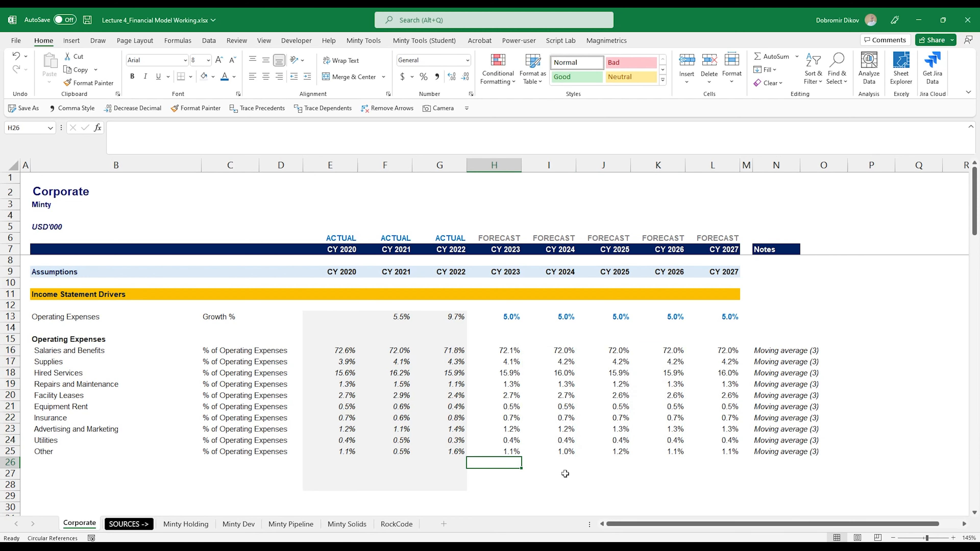
key(Up)
key(Right)
key(Left)
key(Right)
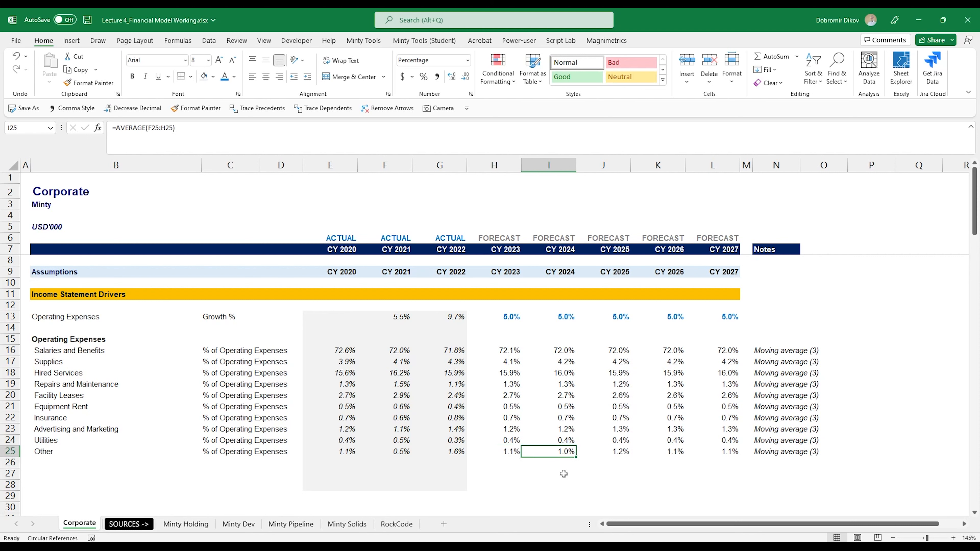
key(Left)
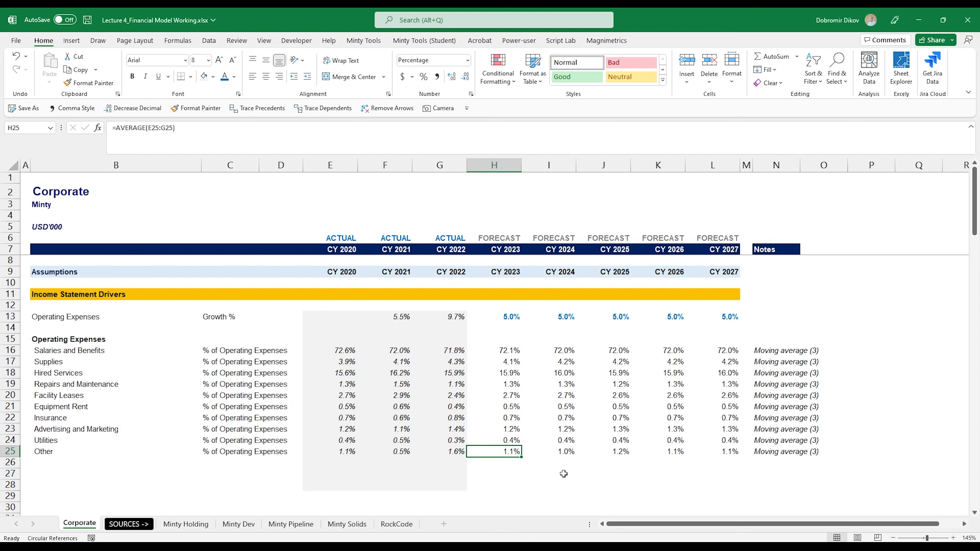
key(ctrl+Right)
key(ctrl+Right)
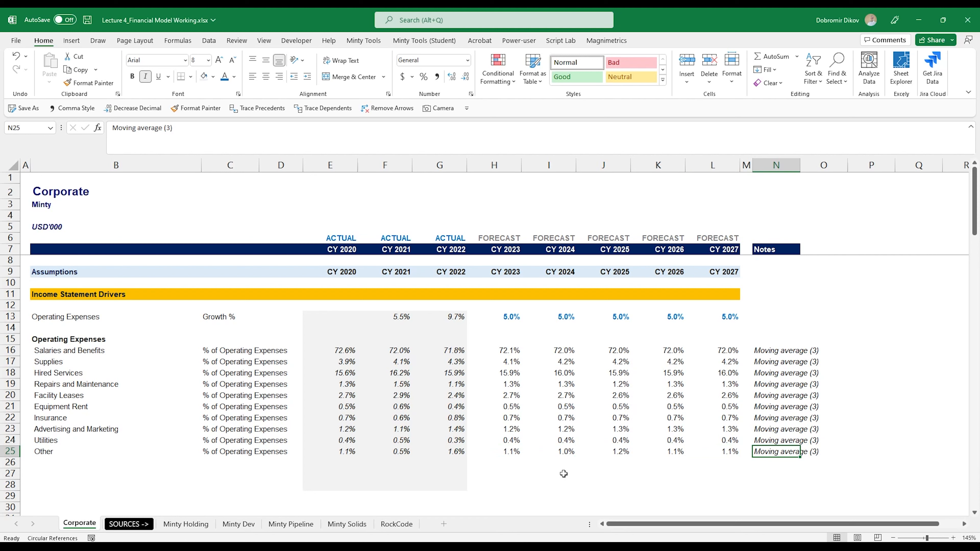
key(Left)
key(Left)
key(Left)
key(Left)
key(Left)
key(Left)
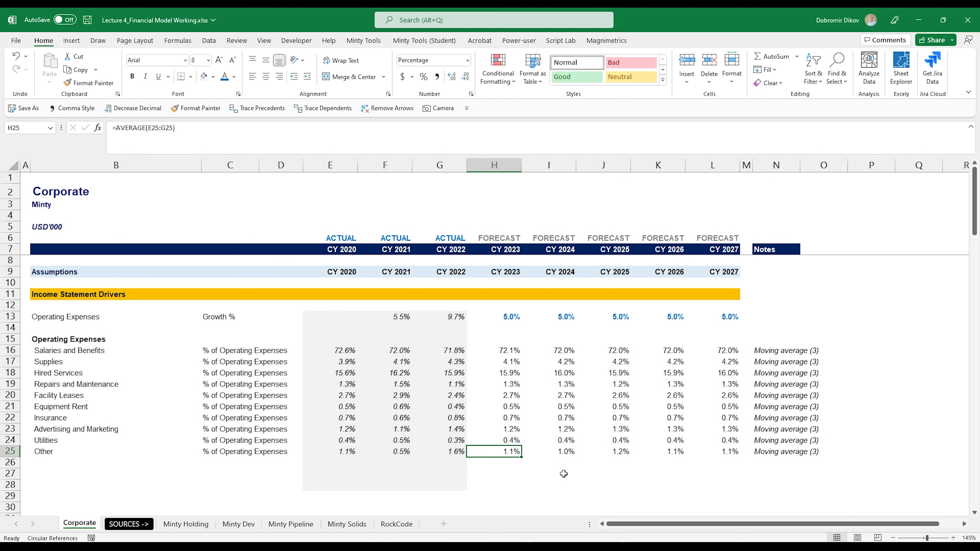
Enter =1-SUM(H16:H24) in H25 as a balancing share for Other.
text(=1-SUM()
key(Up)
key(shift+Up)
key(shift+Up)
key(shift+Up)
key(shift+Up)
key(shift+Up)
key(shift+Up)
key(shift+Up)
key(shift+Up)
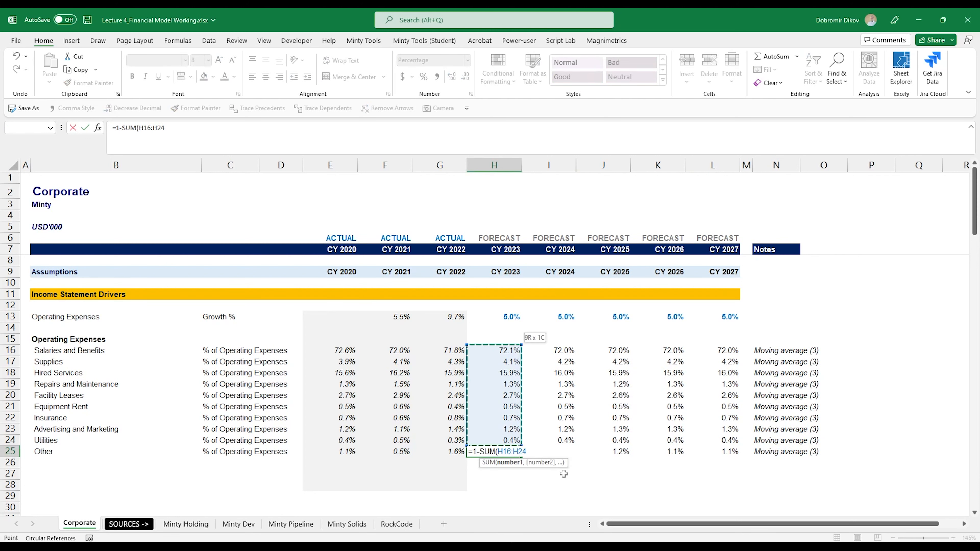
key(Return)
key(Return)
key(Up)
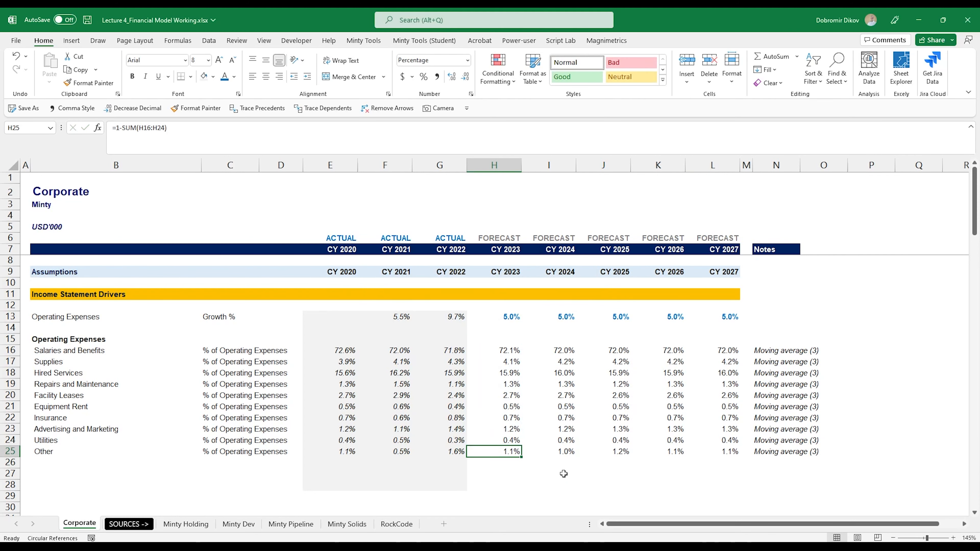
Undo the balancing formula in H25.
key(Right)
key(Right)
key(Right)
key(Right)
key(Left)
key(Left)
key(Left)
key(Left)
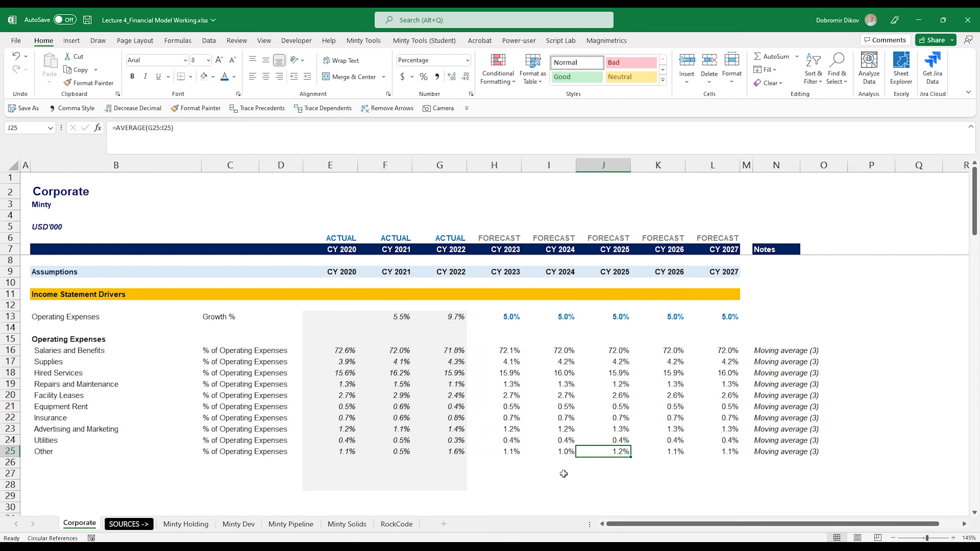
key(ctrl+z)
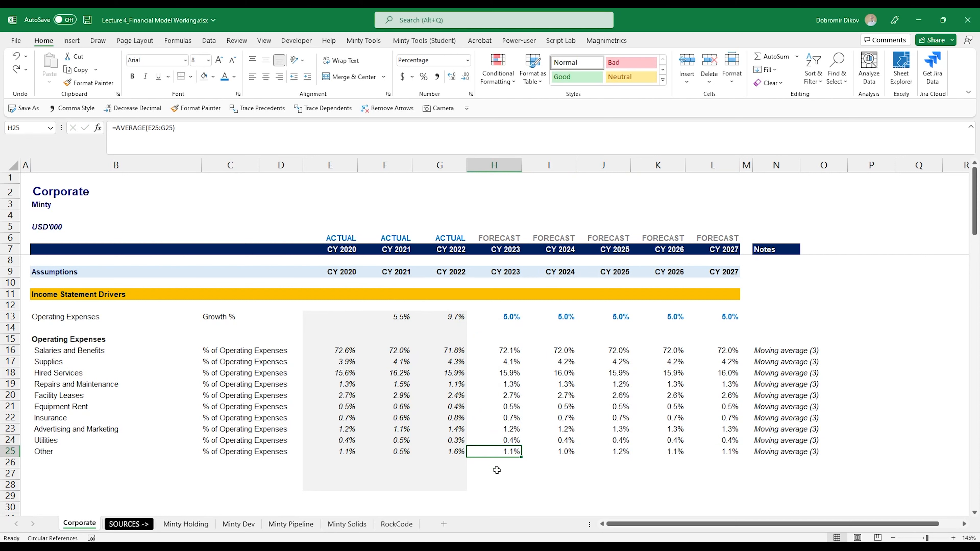
Review the forecast percentage columns and the Insurance driver formula in G22.
drag(629, 350, 623, 452)
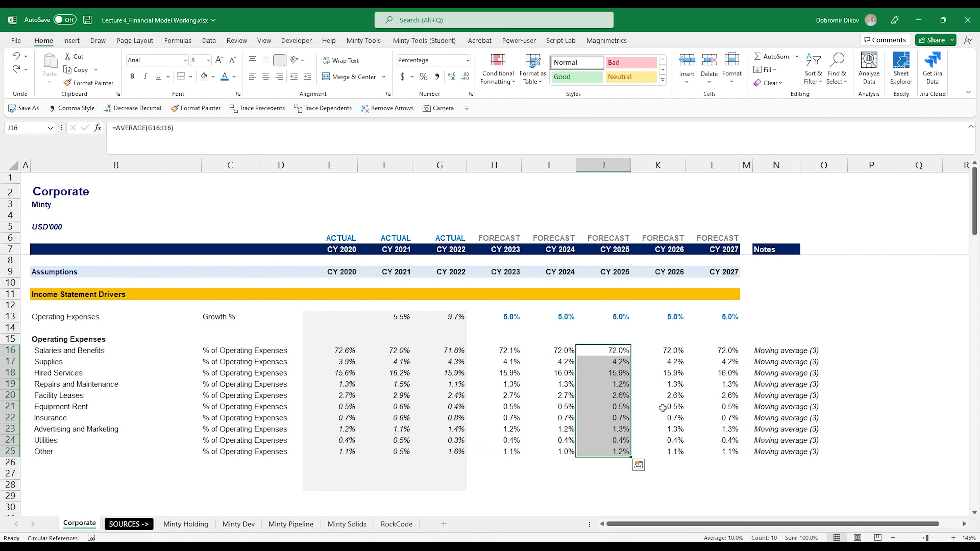
drag(672, 351, 673, 452)
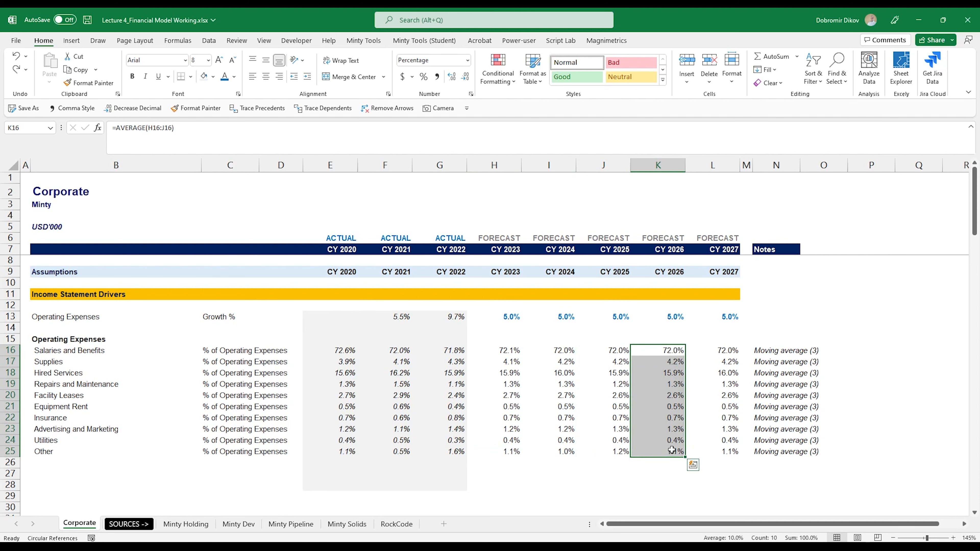
scroll(462, 409, down, 2)
scroll(462, 410, up, 2)
click(458, 417)
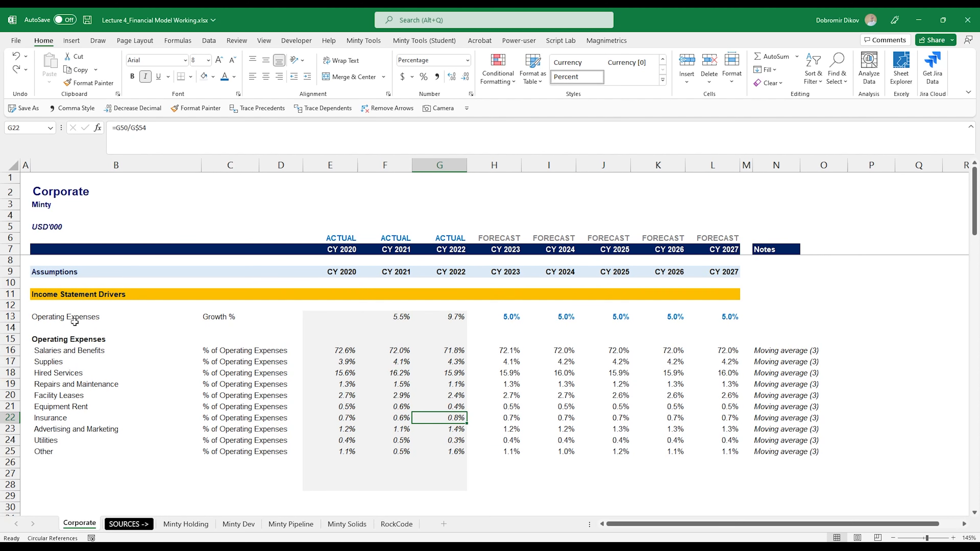
Enter =G54*(1+H13) in H54 to forecast 2023 total operating expenses from the prior year and the growth rate.
scroll(411, 418, down, 6)
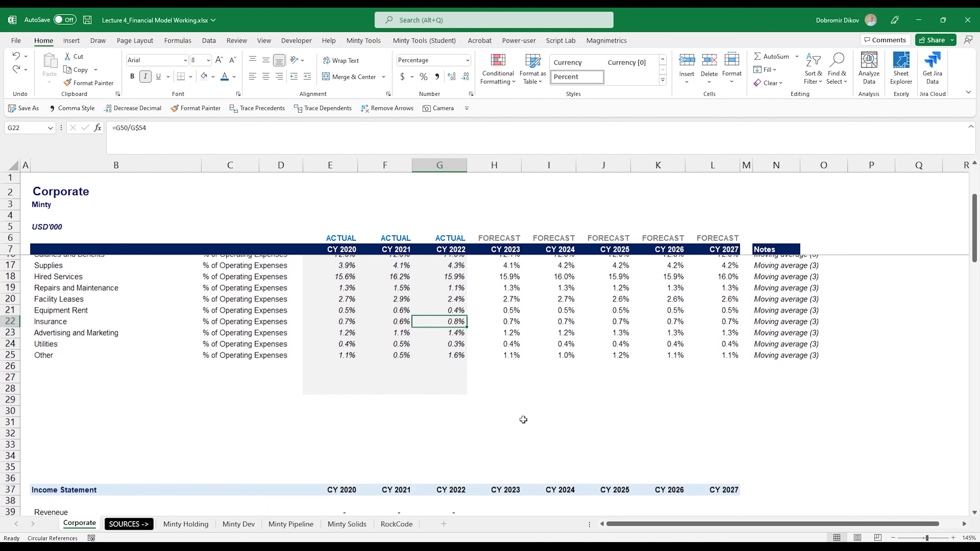
scroll(511, 405, down, 4)
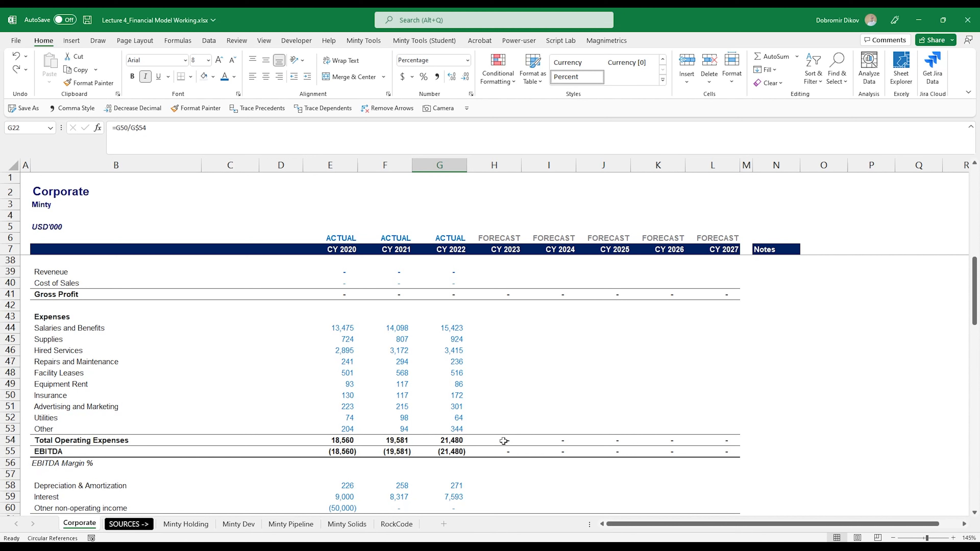
drag(503, 440, 717, 440)
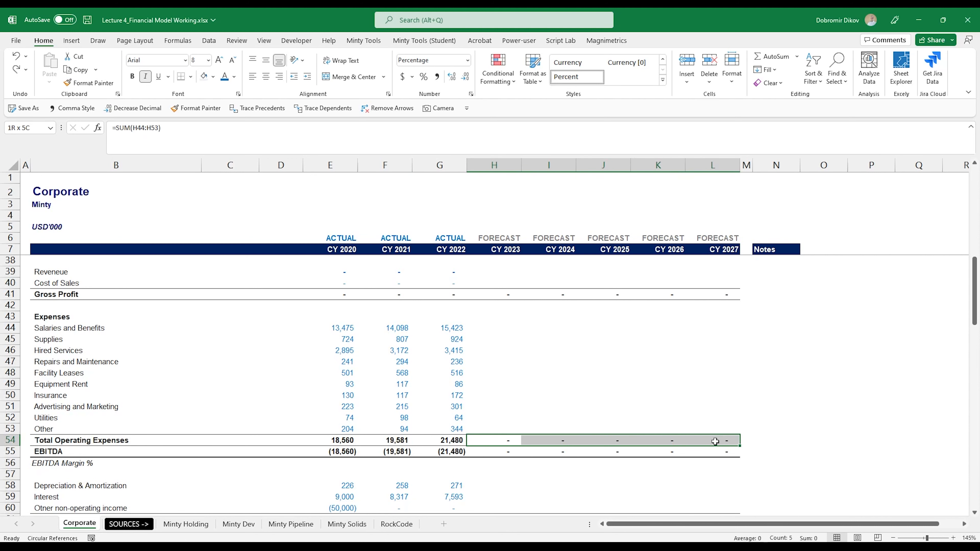
click(503, 441)
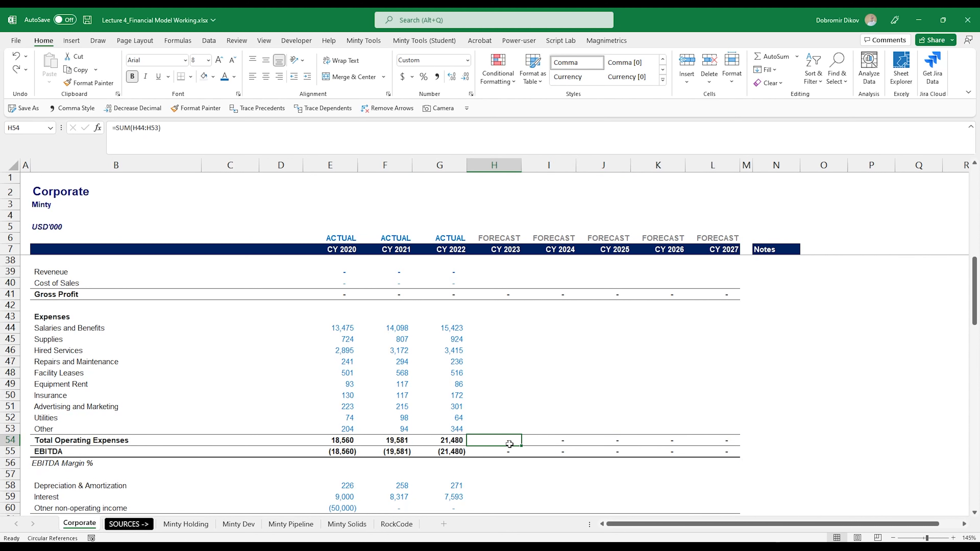
drag(497, 328, 498, 430)
click(497, 441)
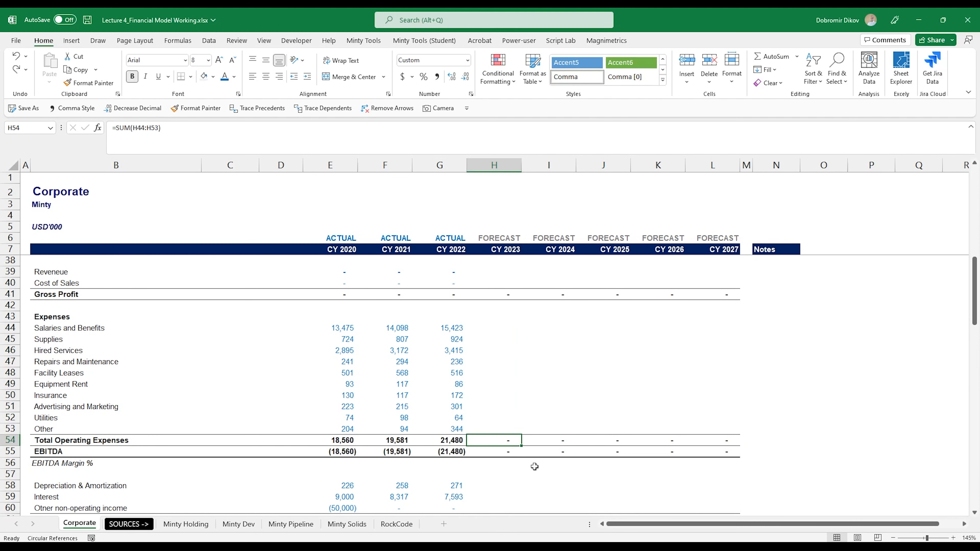
text(=)
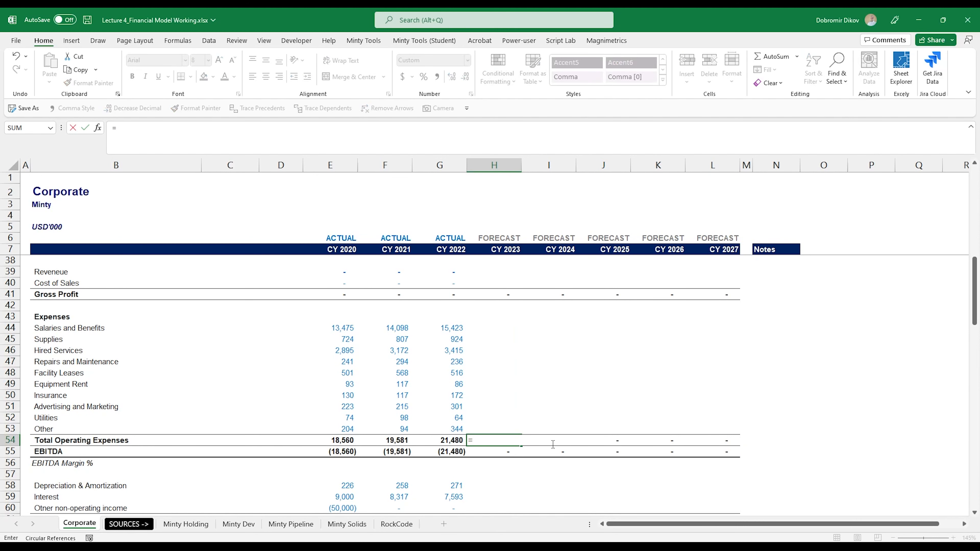
key(Left)
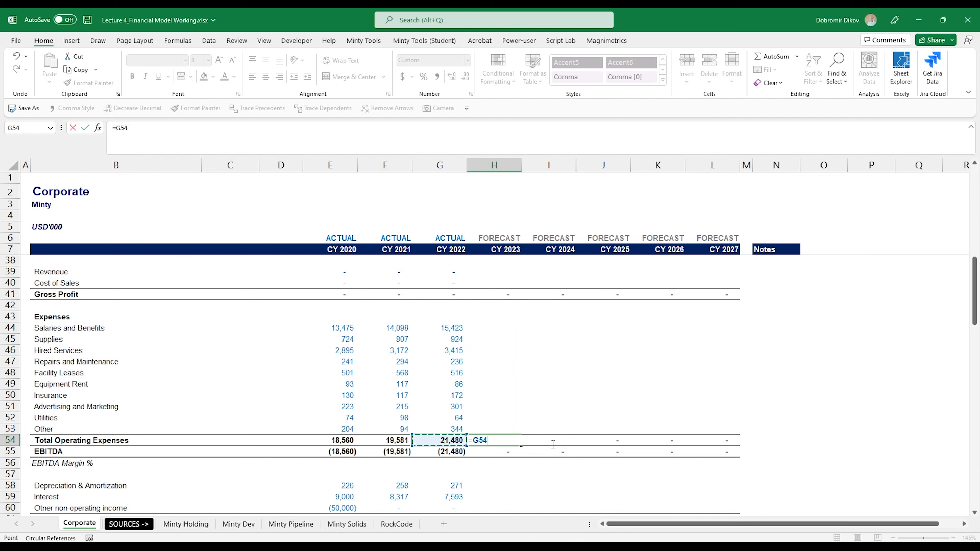
text(*(1+)
scroll(562, 437, up, 10)
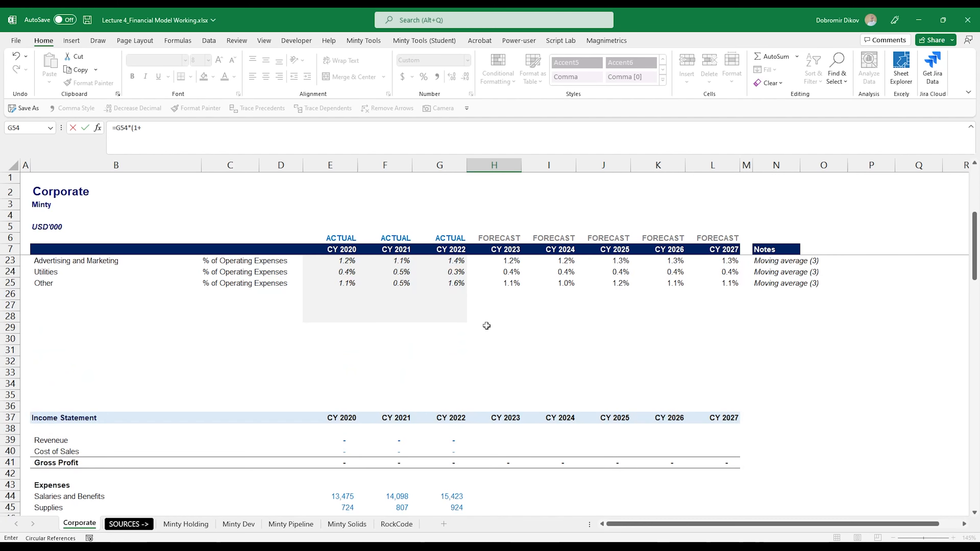
click(503, 317)
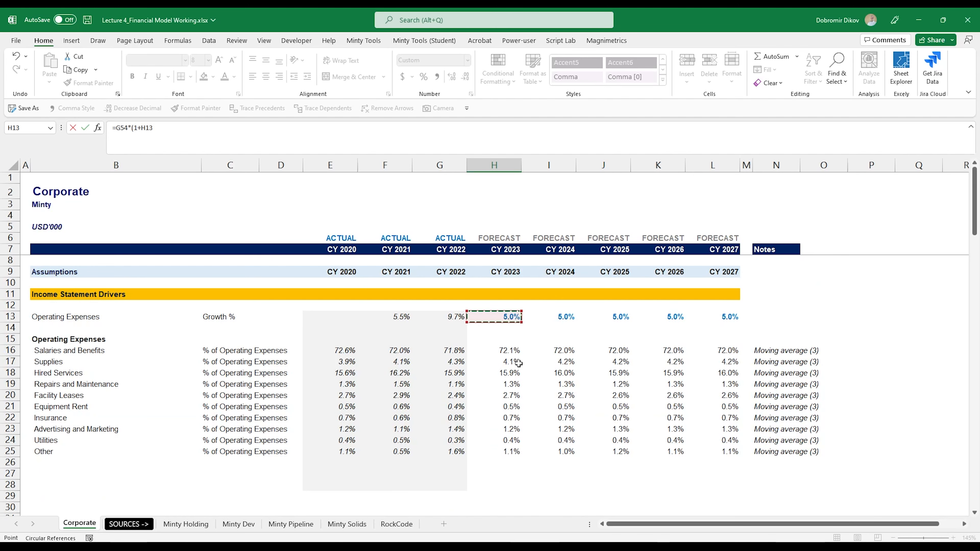
key(Return)
Fill the total operating expenses formula right across the forecast years through CY 2027.
key(Up)
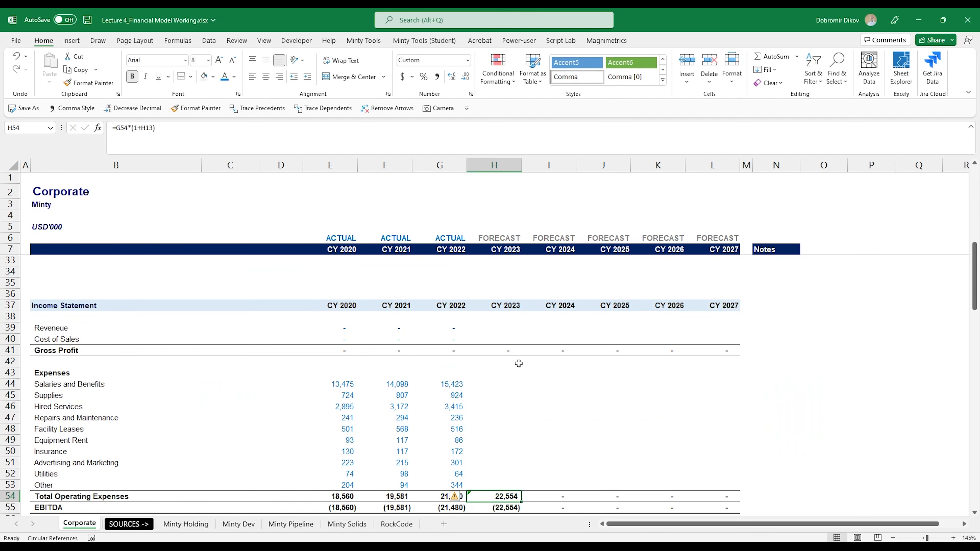
key(shift+Right)
key(shift+Right)
key(shift+Right)
key(shift+Right)
key(ctrl+r)
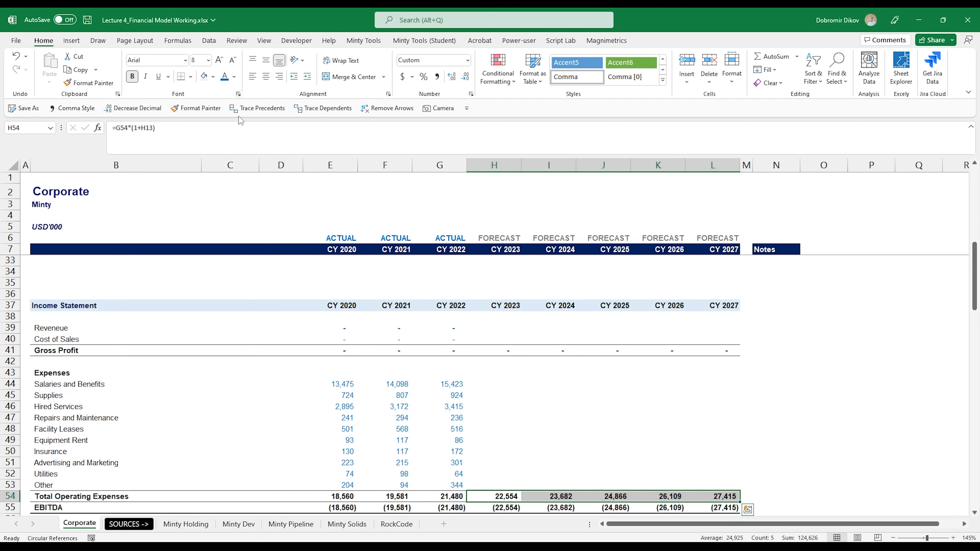
scroll(451, 425, down, 2)
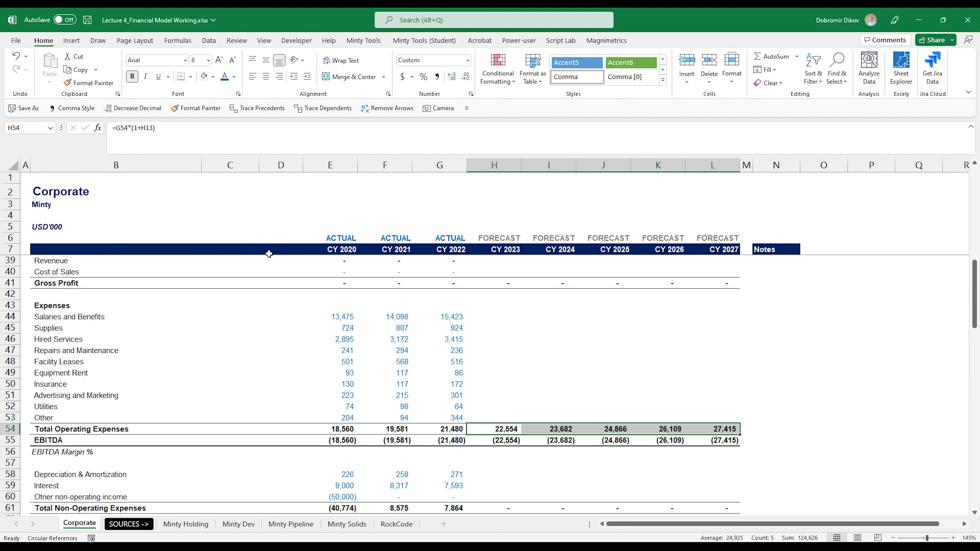
Color the forecast total operating expenses in H54:L54 orange.
click(234, 76)
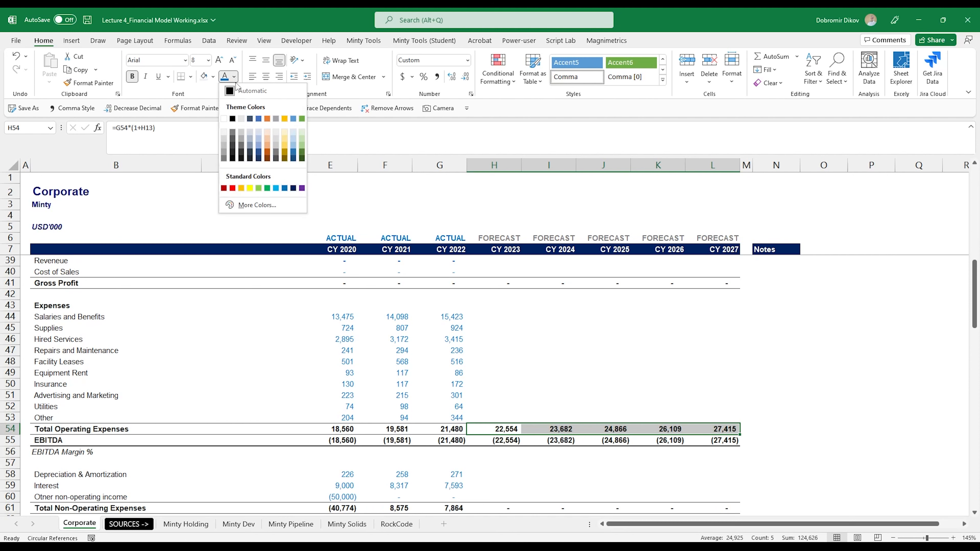
click(267, 155)
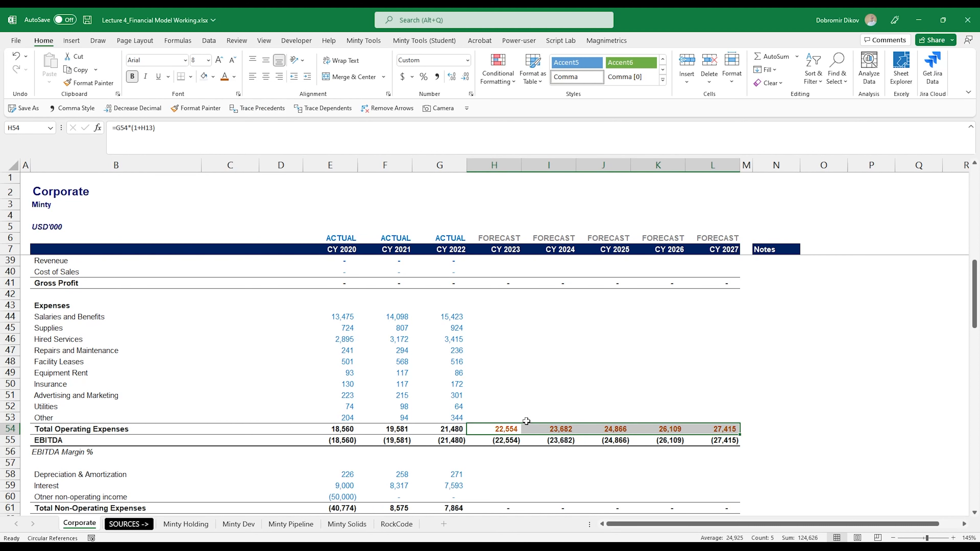
Enter =H16*H$54 in H44 to forecast 2023 Salaries and Benefits as its share of total operating expenses.
click(501, 317)
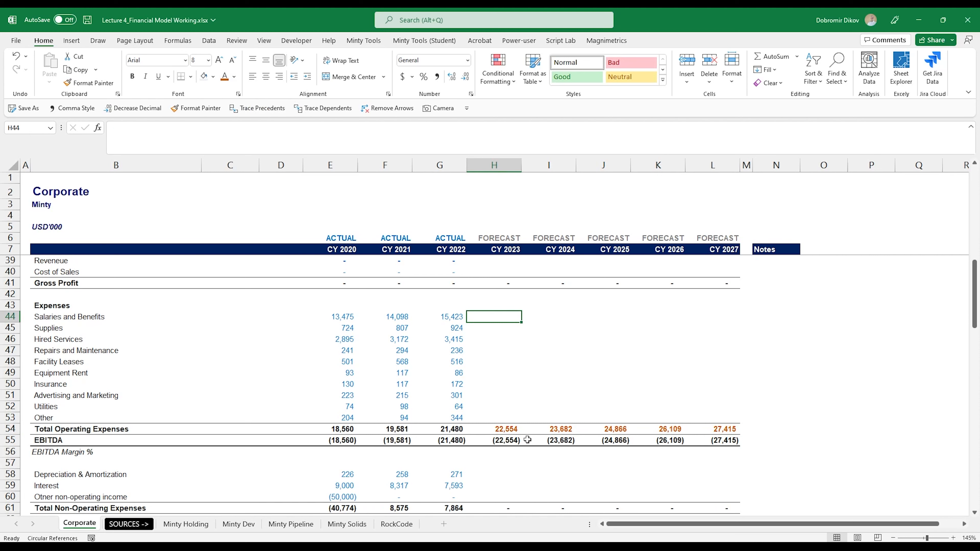
text(=)
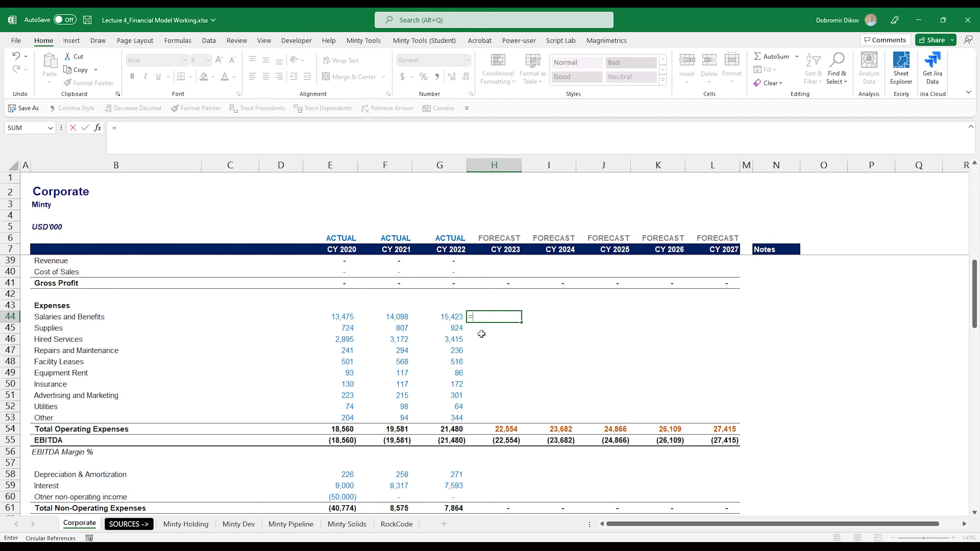
scroll(501, 404, up, 8)
scroll(512, 427, up, 3)
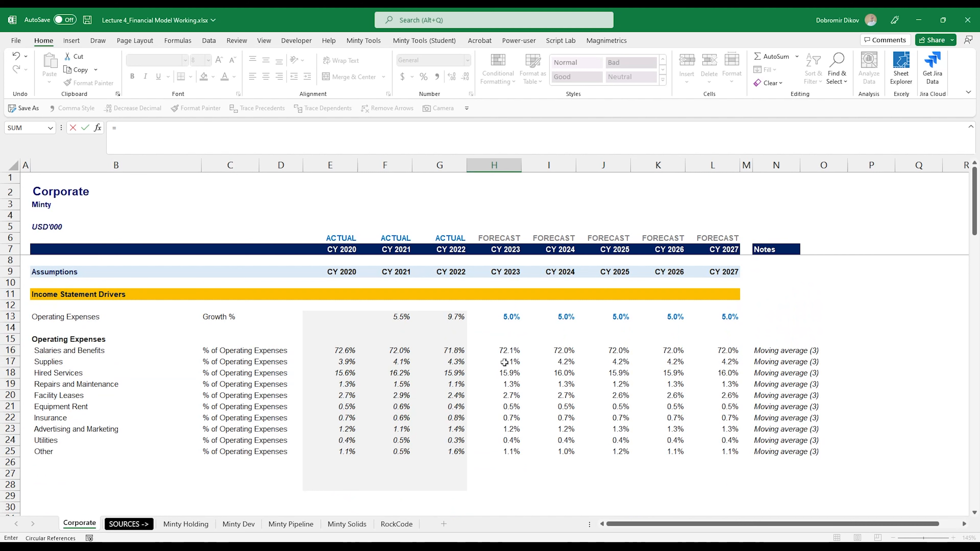
click(506, 351)
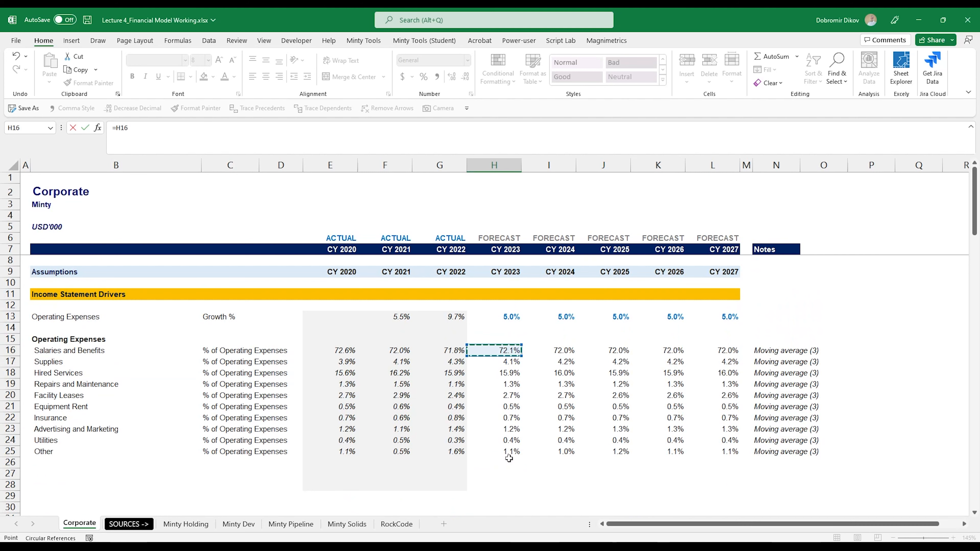
scroll(509, 458, down, 9)
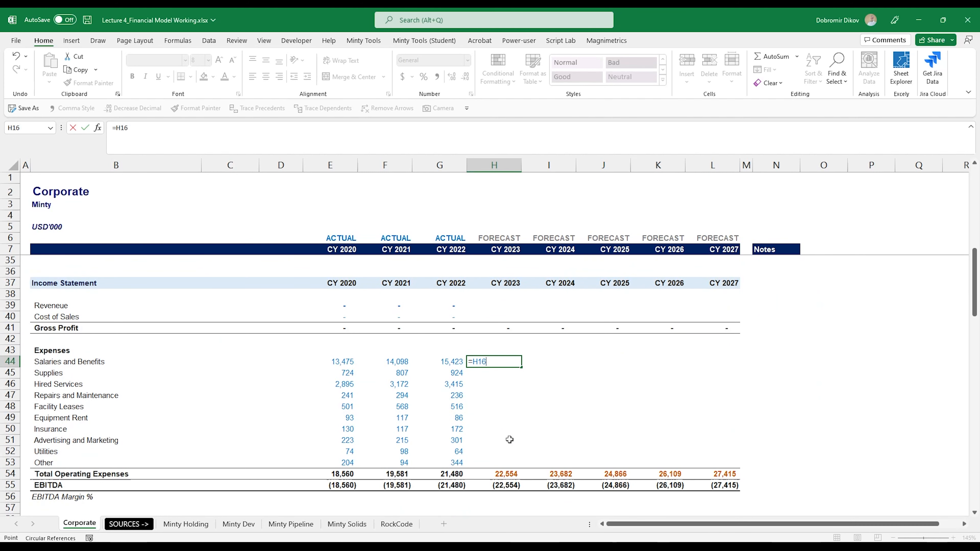
text(*)
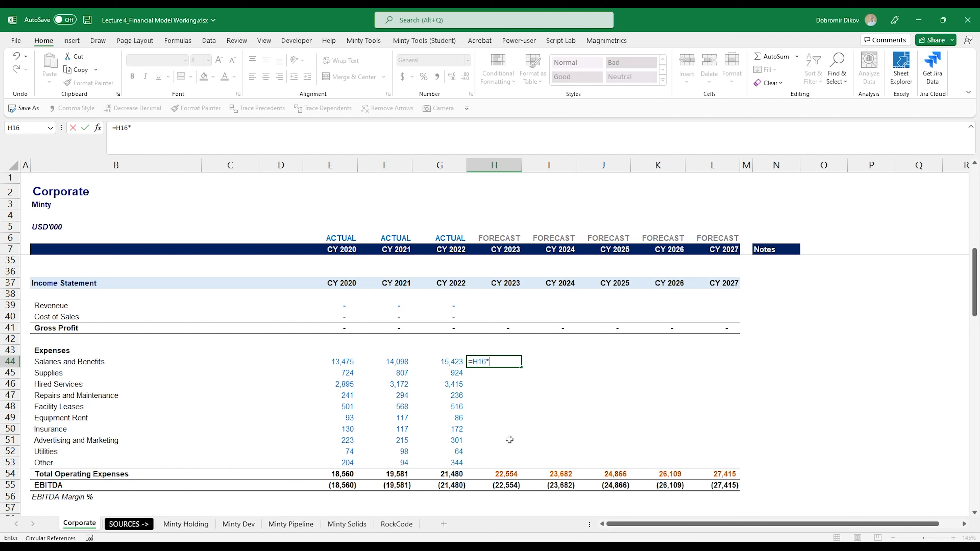
click(515, 474)
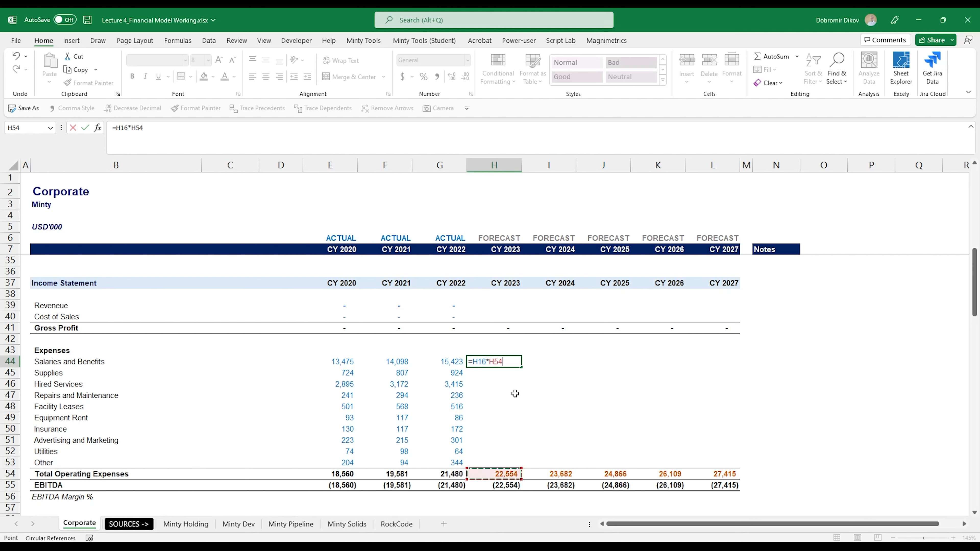
key(F4)
key(F4)
key(Return)
key(Up)
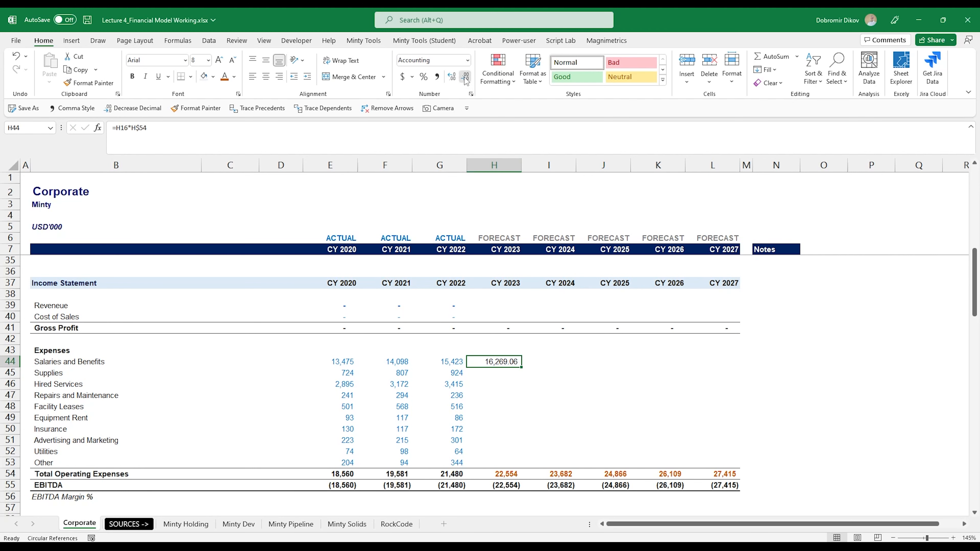
Remove the decimals from H44 and fill its formula down through Other in H53.
click(464, 77)
click(465, 77)
key(shift+Down)
key(shift+Down)
key(shift+Down)
key(shift+Down)
key(shift+Down)
key(shift+Down)
key(shift+Down)
key(shift+Down)
key(shift+Down)
key(ctrl+d)
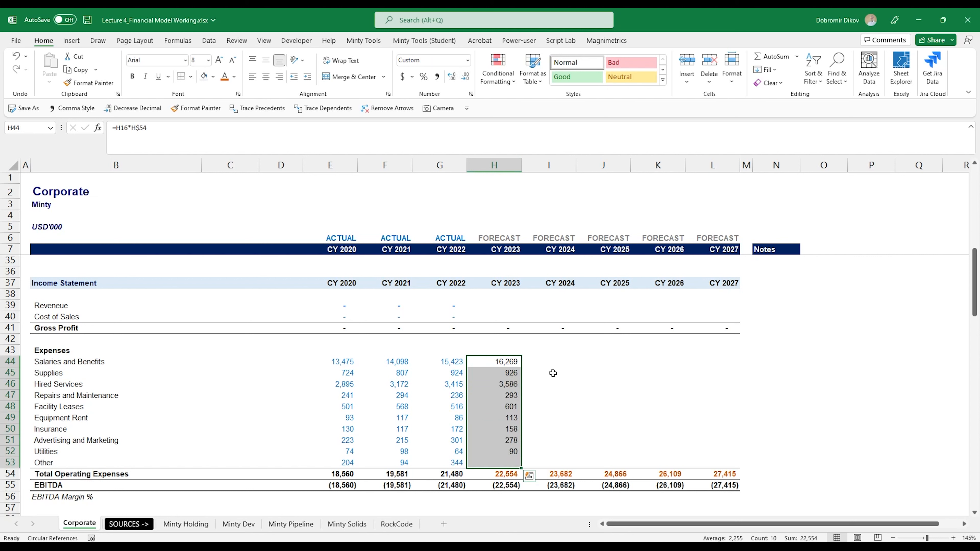
Fill the expense line formulas in H44:H53 right across the forecast years through CY 2027.
key(shift+Right)
key(shift+Right)
key(shift+Right)
key(shift+Right)
key(ctrl+r)
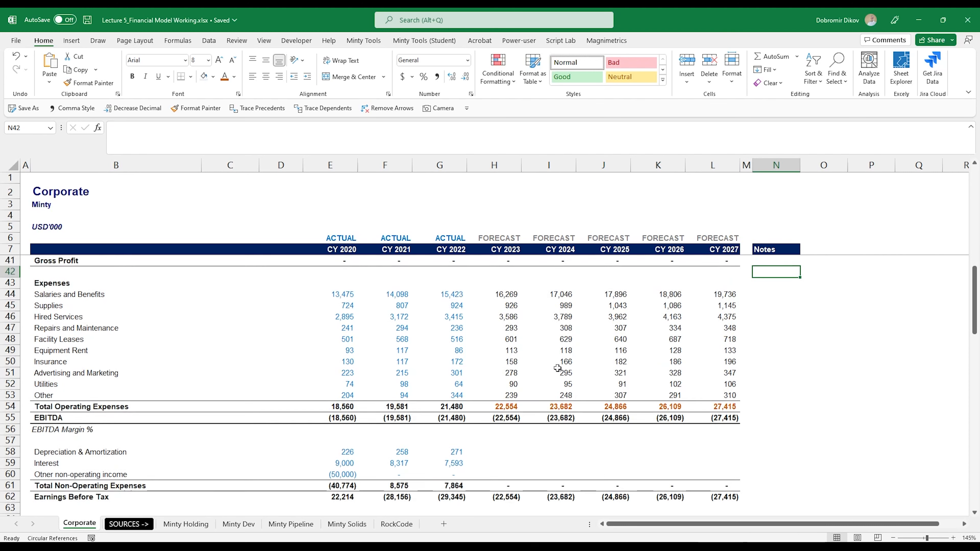
Add the heading Non-operating Expenses in B27 below the operating expense drivers.
scroll(539, 356, down, 2)
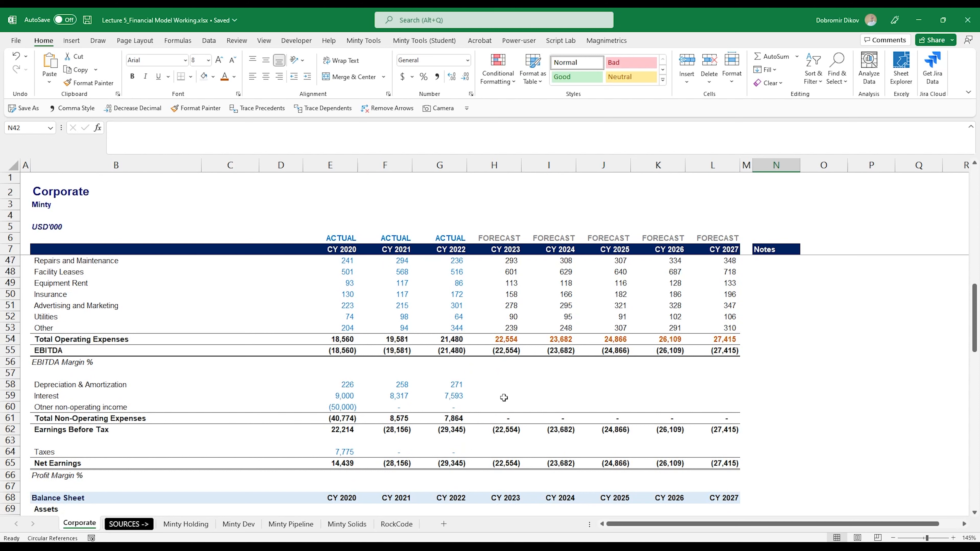
scroll(77, 371, up, 10)
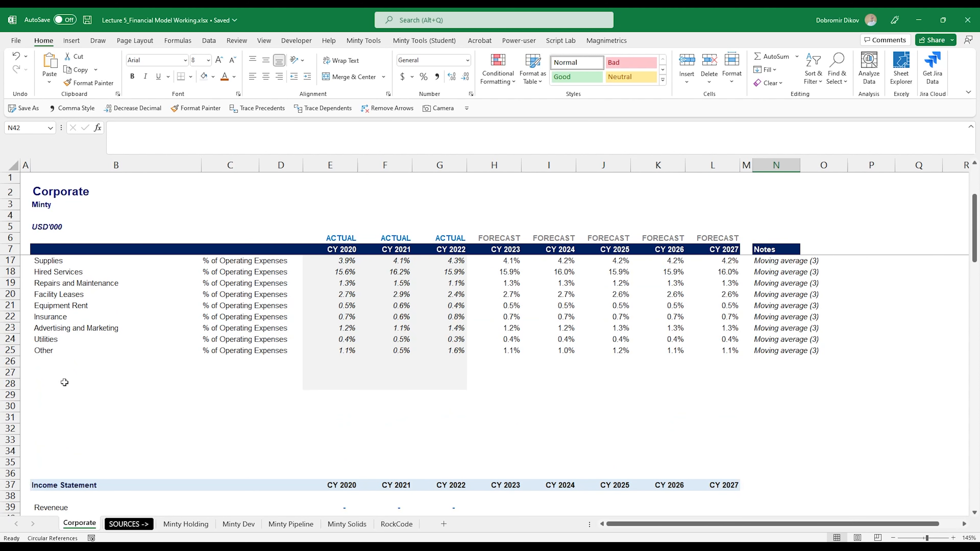
click(62, 375)
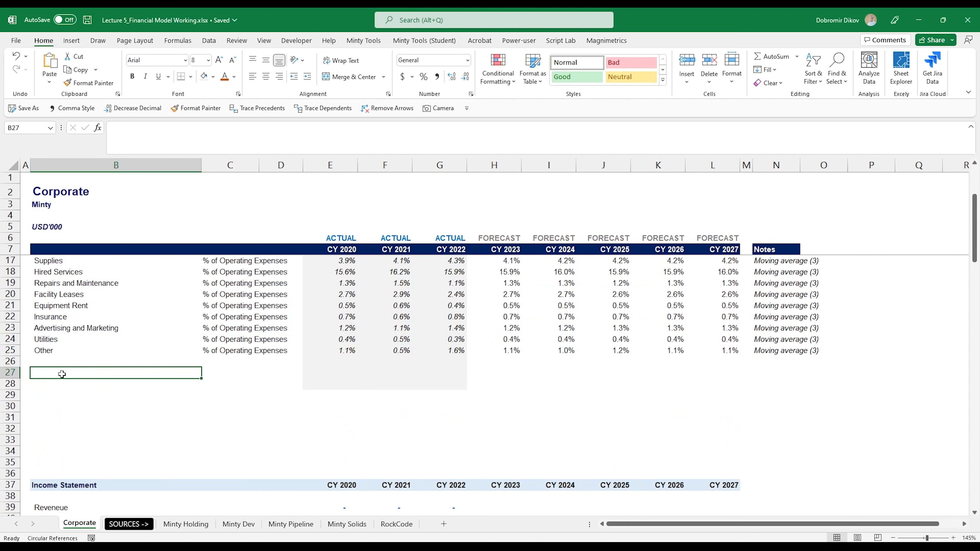
text(Non-)
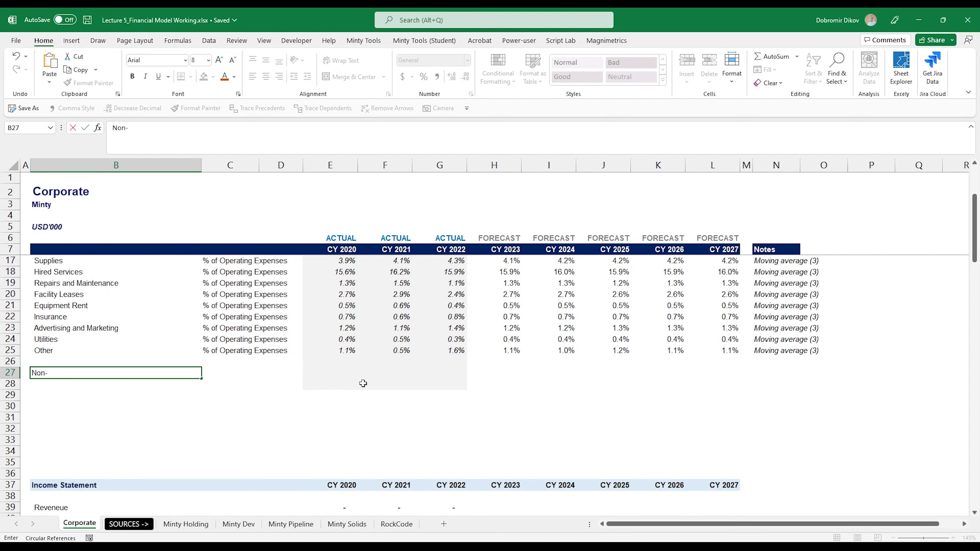
text(operating Expe)
key(Return)
Copy the Depreciation & Amortization, Interest and Other non-operating income labels into B28:B30, and add Taxes in B32.
scroll(348, 378, down, 11)
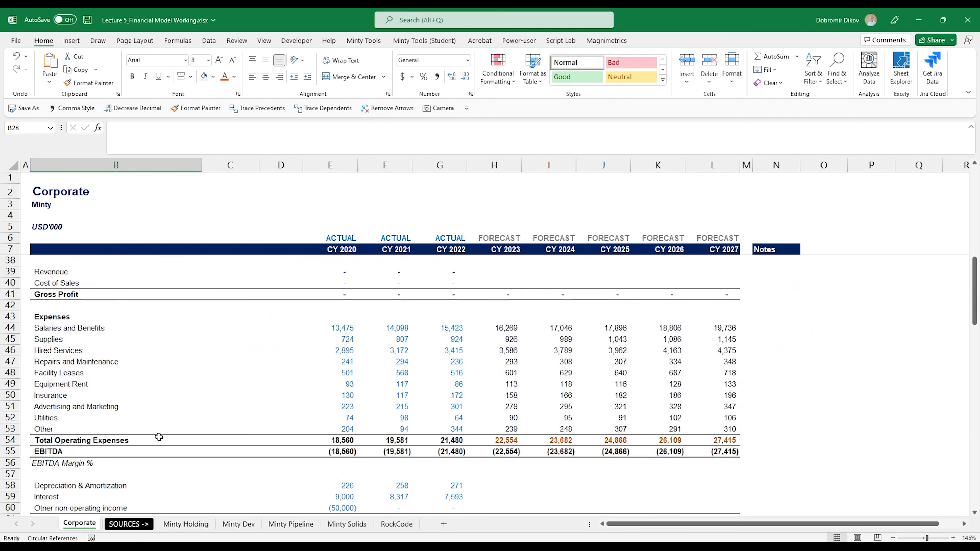
drag(70, 351, 71, 374)
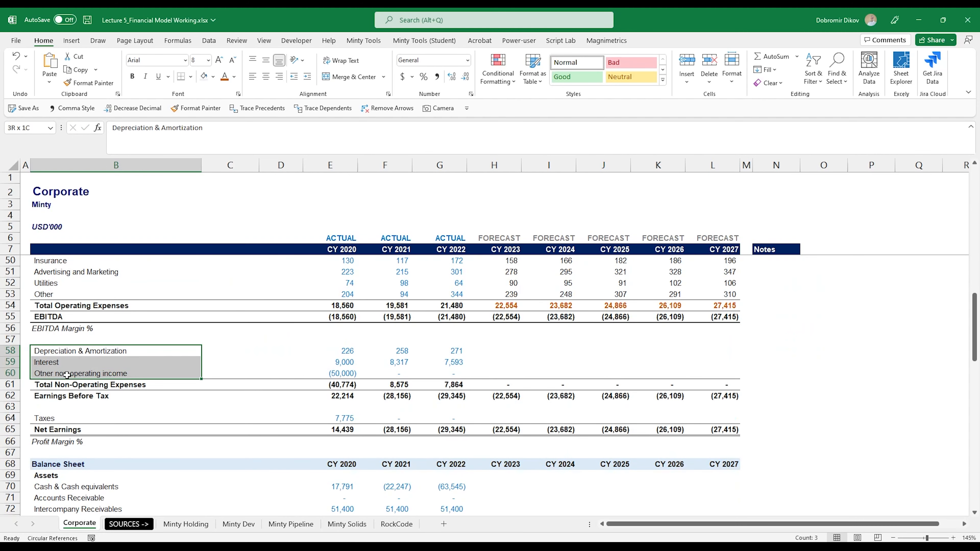
key(ctrl+c)
scroll(79, 377, up, 11)
click(77, 385)
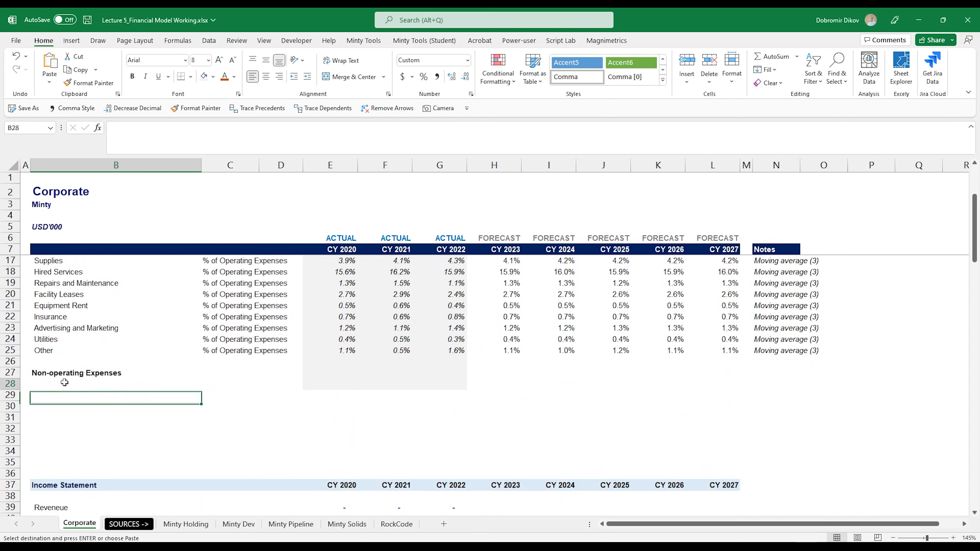
key(ctrl+v)
click(57, 430)
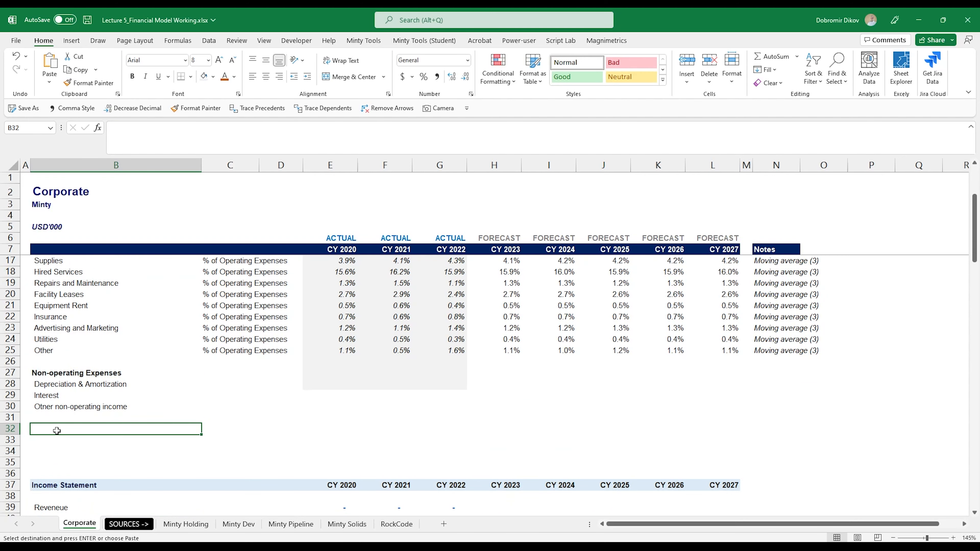
scroll(72, 439, down, 13)
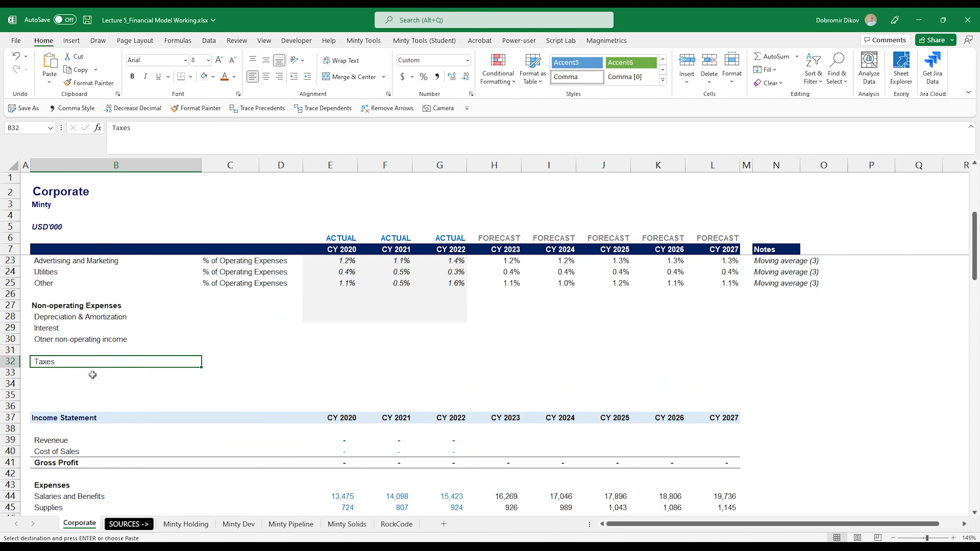
Copy the % of Operating Expenses driver label into C28 and C30.
scroll(93, 374, up, 3)
click(216, 384)
key(ctrl+c)
click(218, 418)
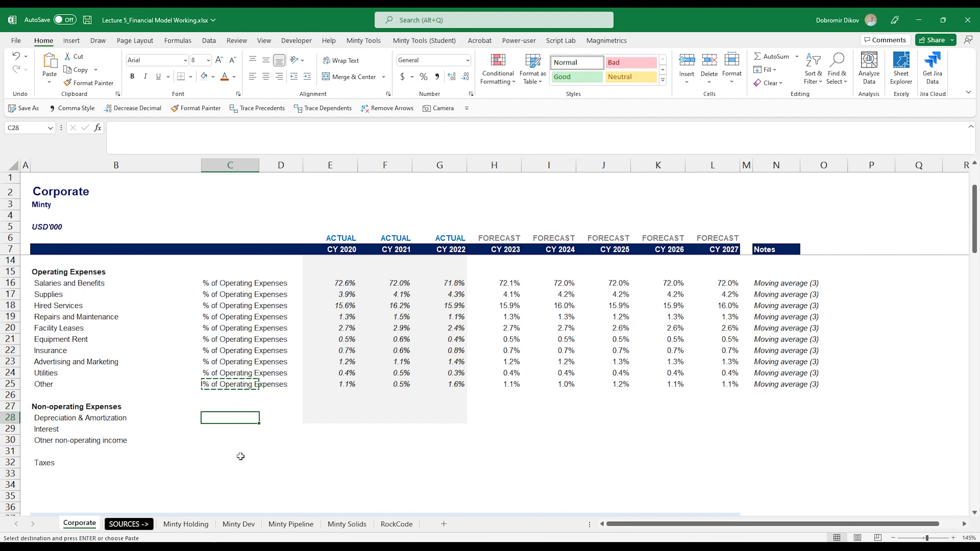
key(ctrl+v)
key(Down)
key(Down)
scroll(232, 444, down, 2)
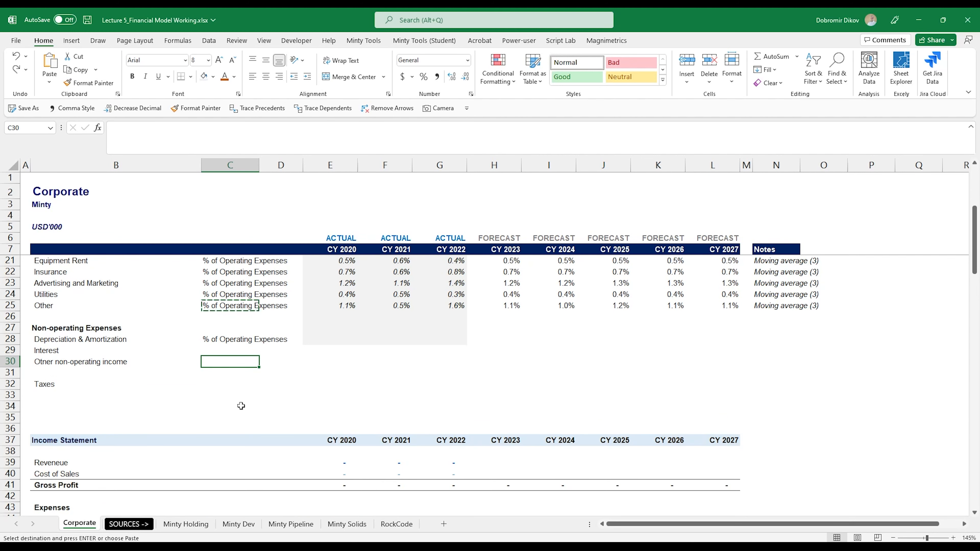
key(ctrl+v)
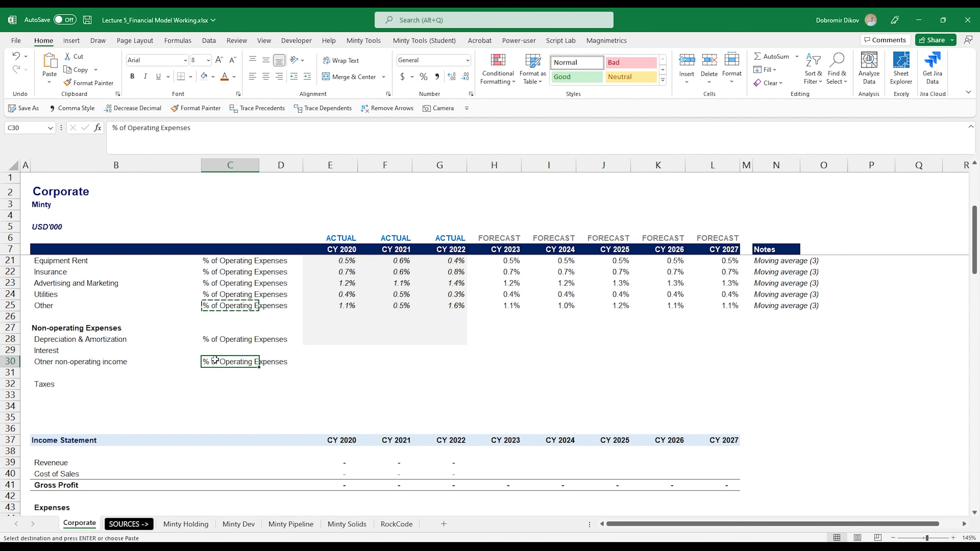
Relabel B30 as Other non-operating expense/(income).
click(97, 362)
scroll(99, 491, down, 4)
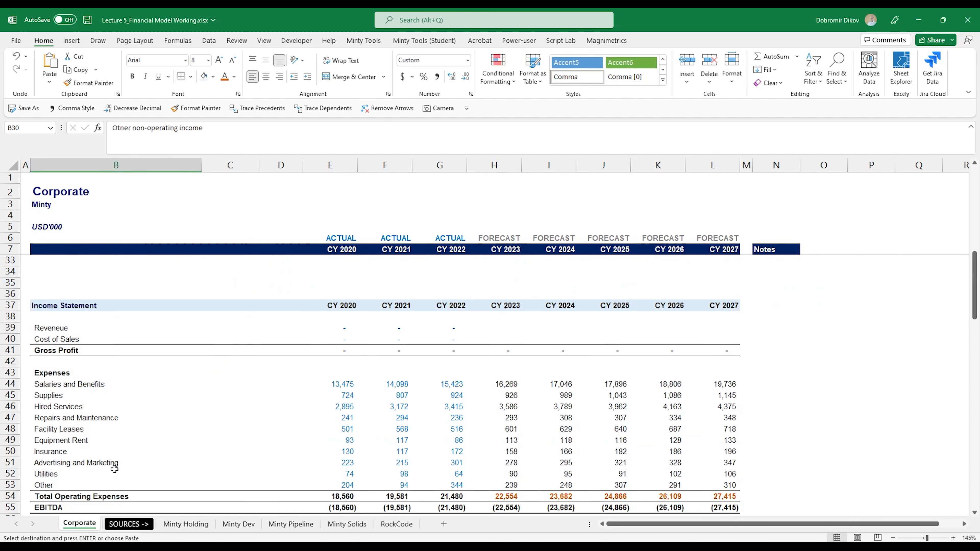
scroll(114, 469, down, 7)
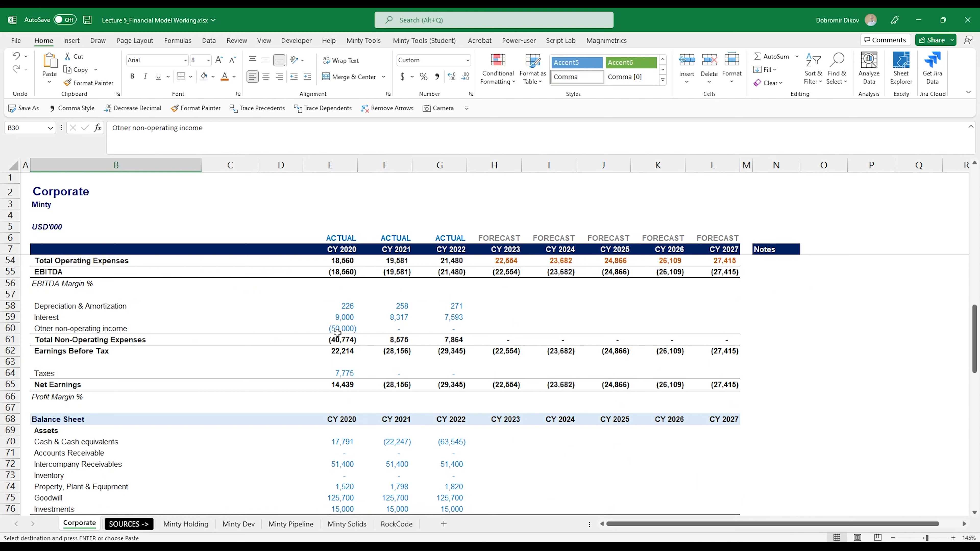
scroll(340, 448, down, 13)
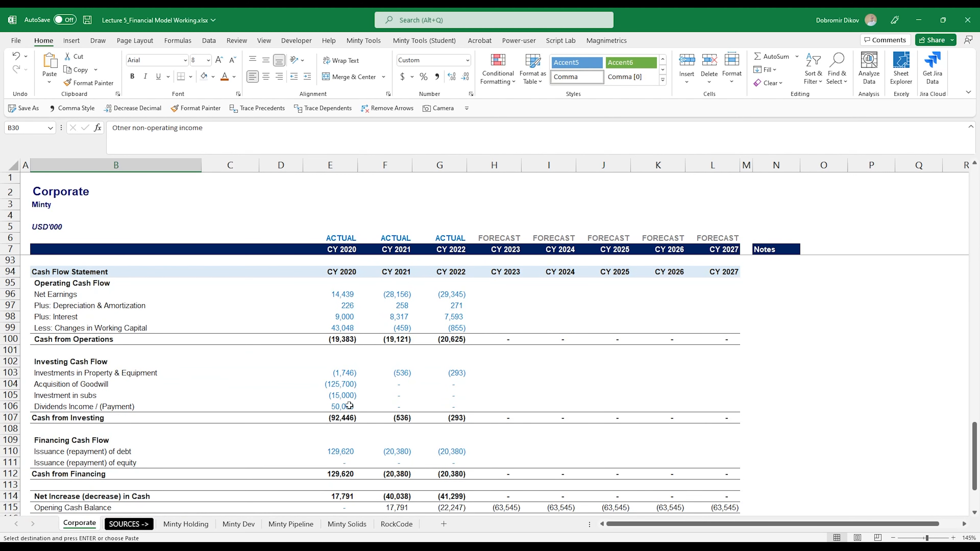
scroll(337, 434, up, 16)
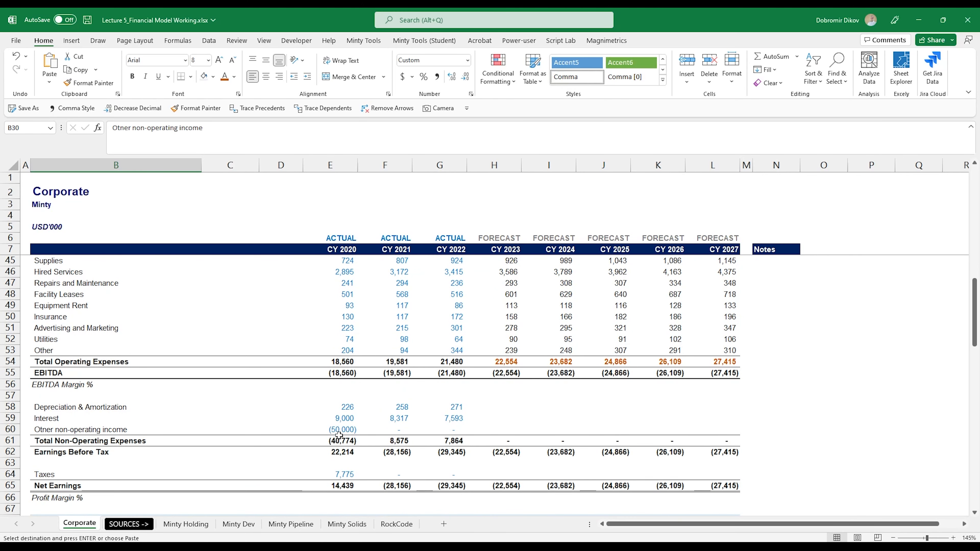
scroll(339, 436, up, 7)
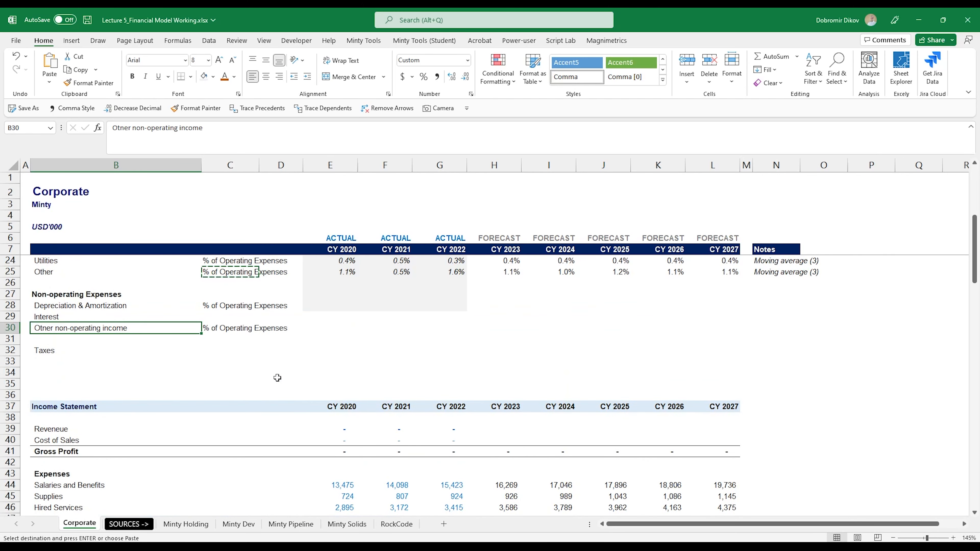
double_click(101, 328)
text(expense)
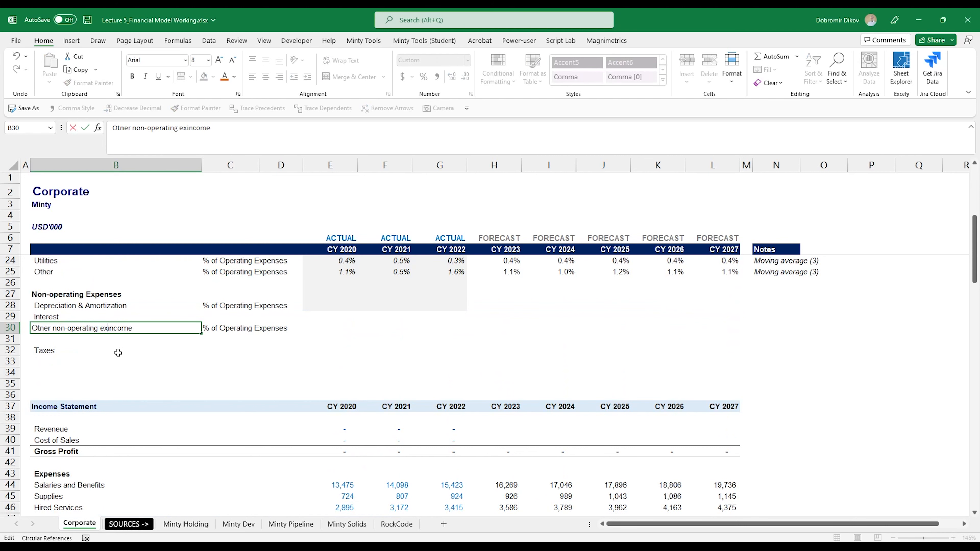
text(/()
Extend the grey shading of the historical driver area over E28:G31.
scroll(407, 402, down, 8)
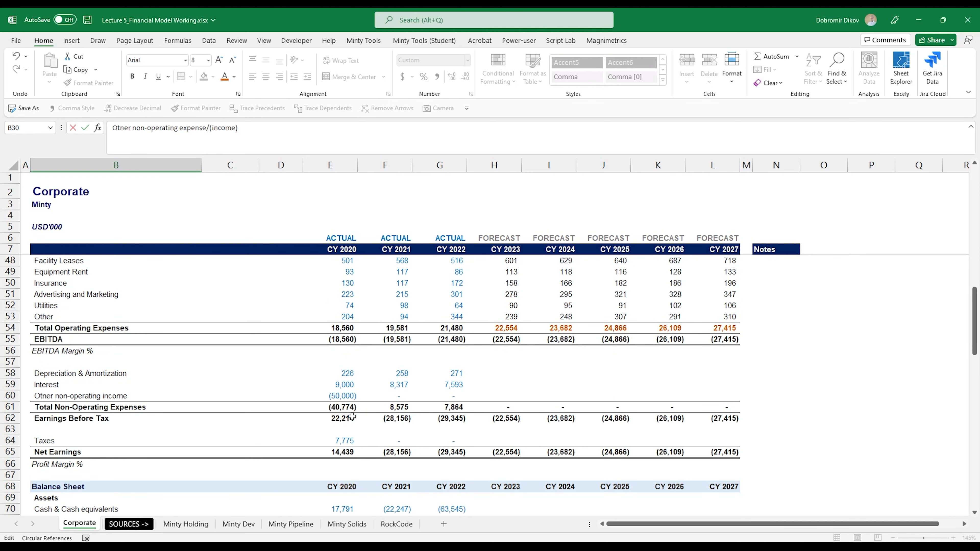
scroll(313, 390, up, 1)
drag(330, 407, 442, 449)
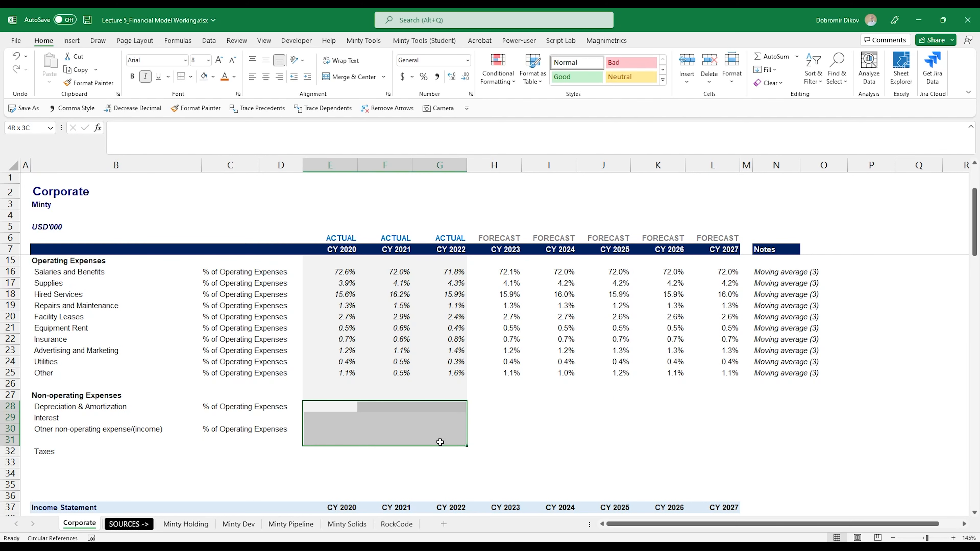
click(328, 422)
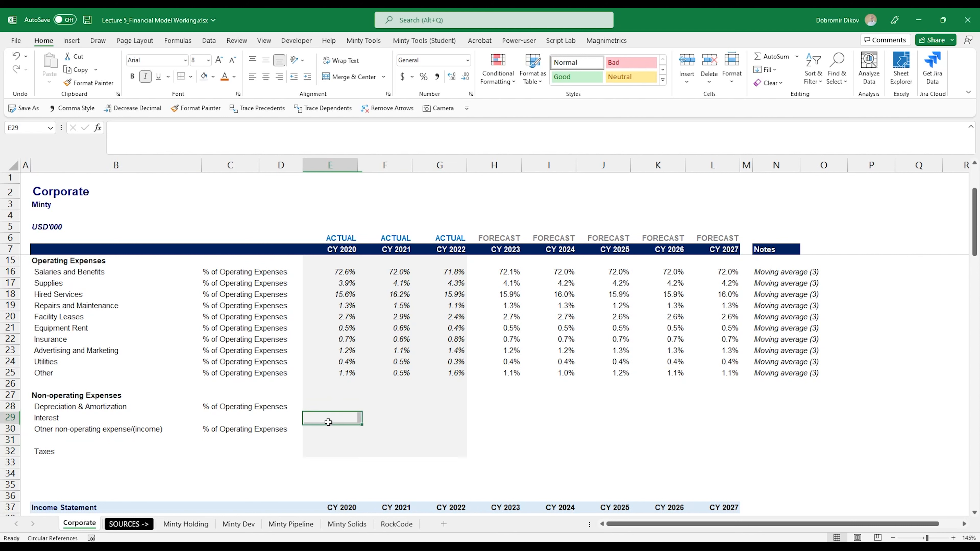
key(Up)
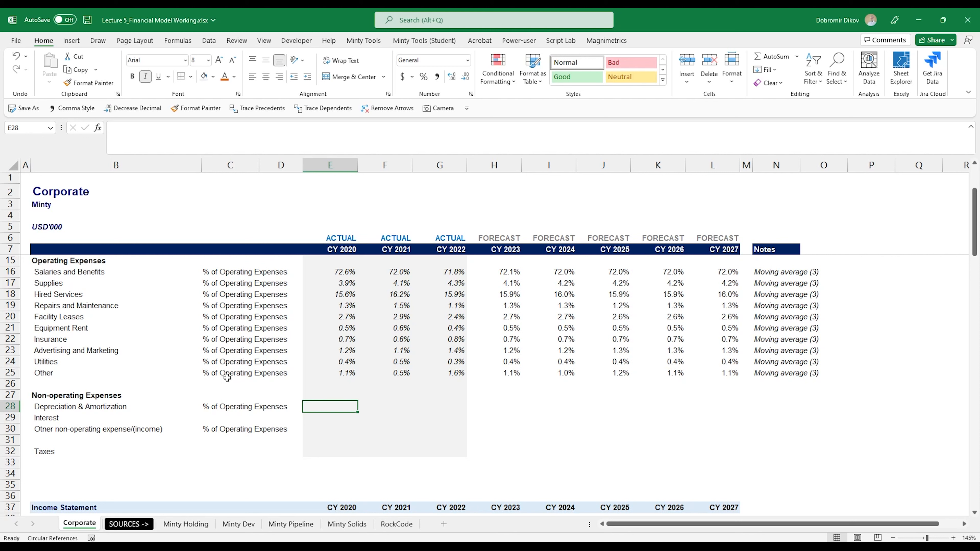
click(221, 295)
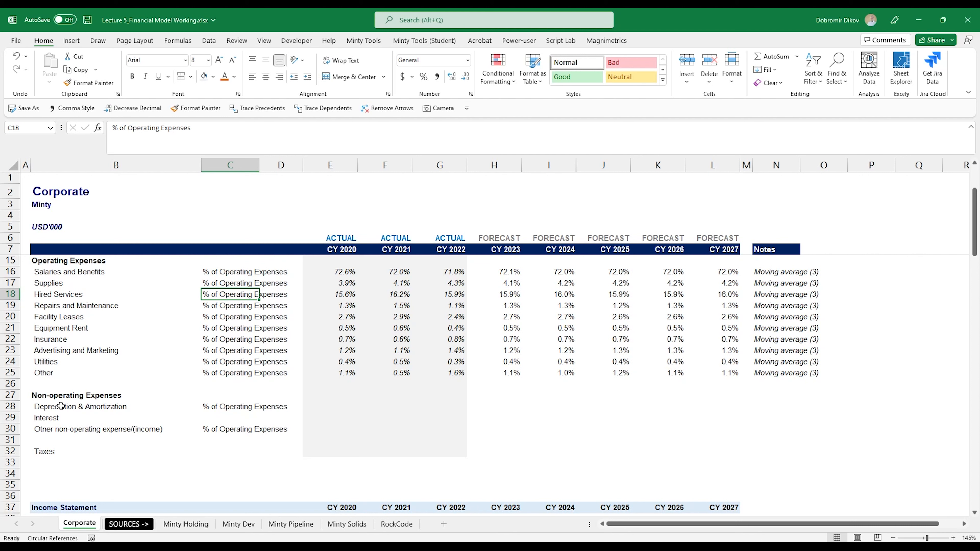
Add the note Debt Schedule beside the Interest row in N29.
drag(61, 406, 92, 435)
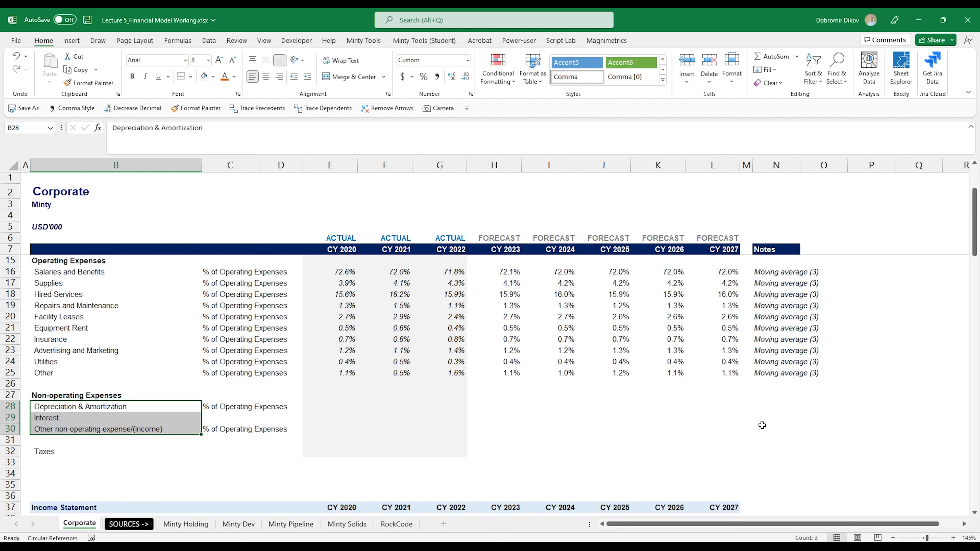
click(769, 419)
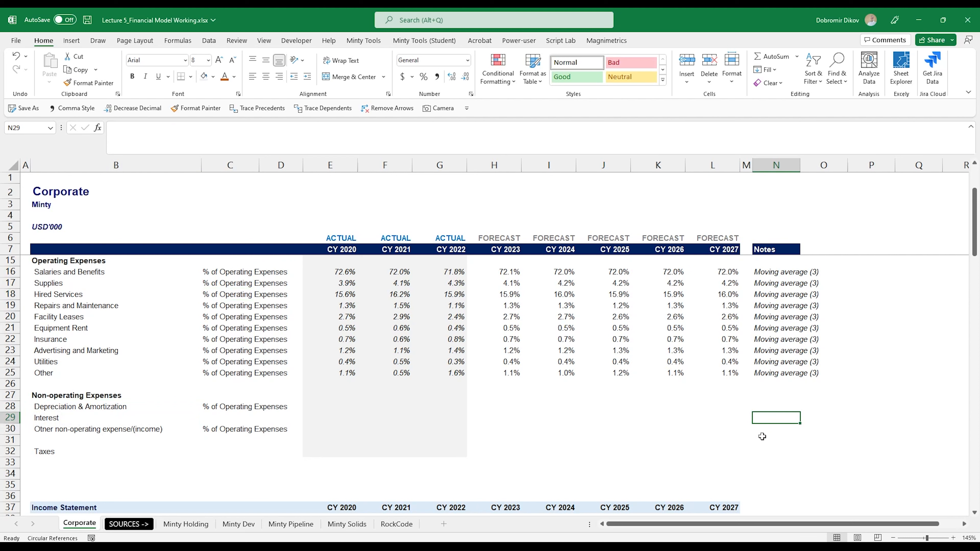
text(Debt S)
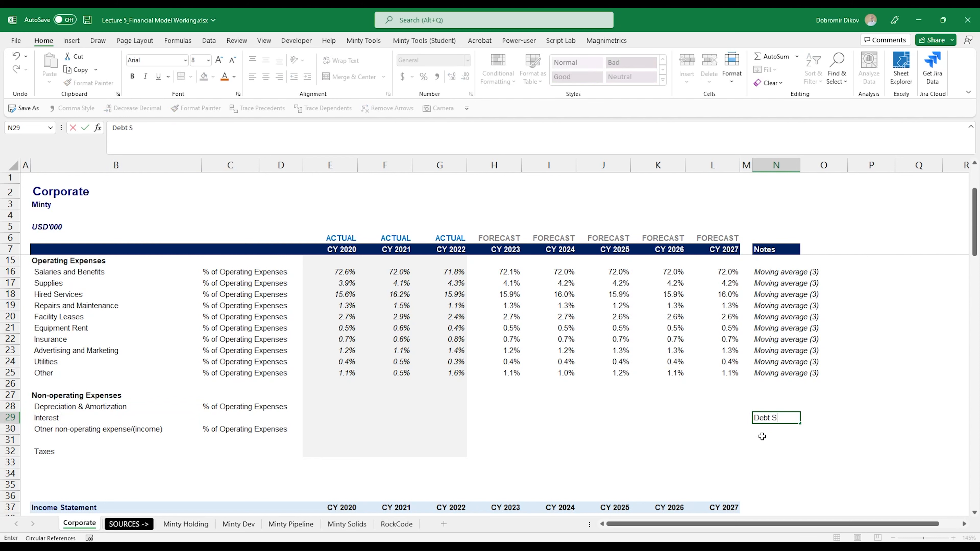
text(chedule)
key(Return)
key(Up)
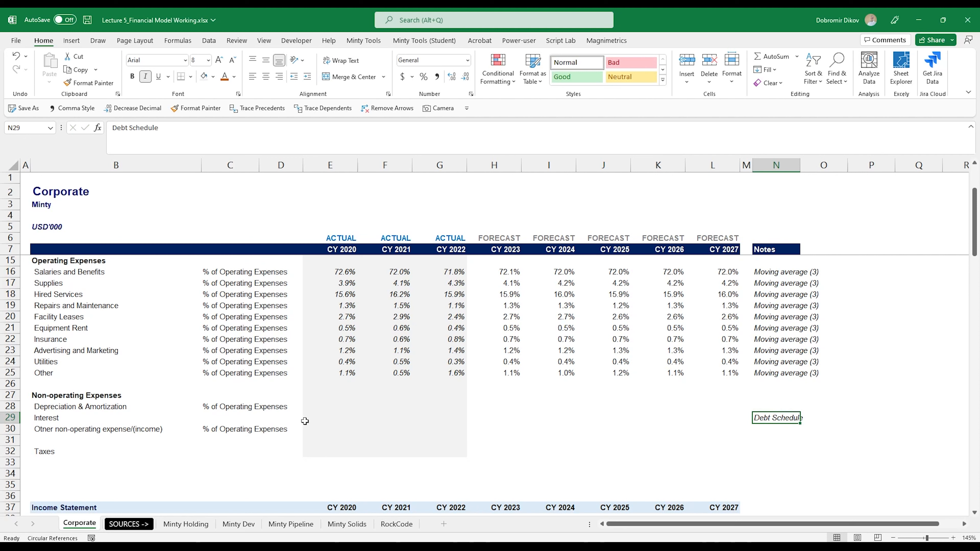
Label the Taxes driver in C32 as % of Pre-tax income.
click(222, 452)
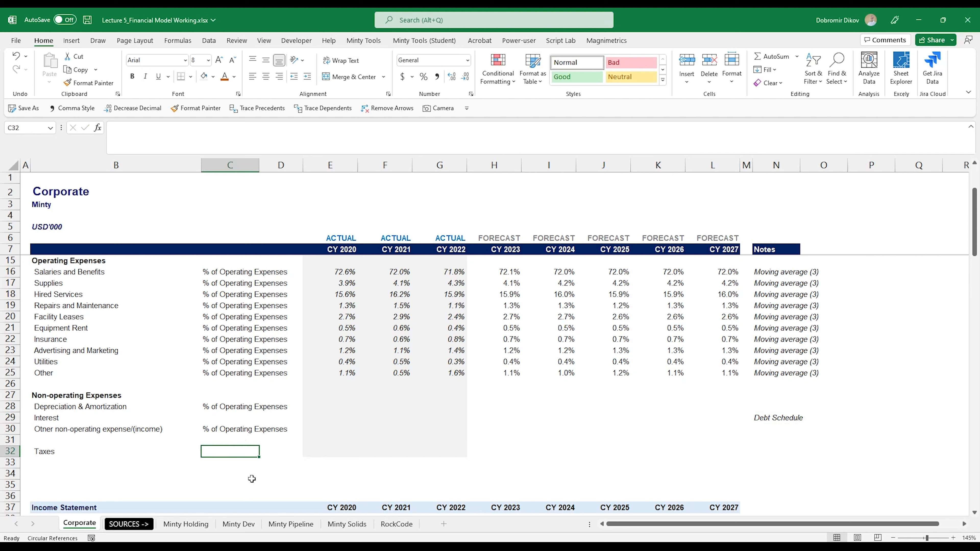
text(% of Pre-tax income)
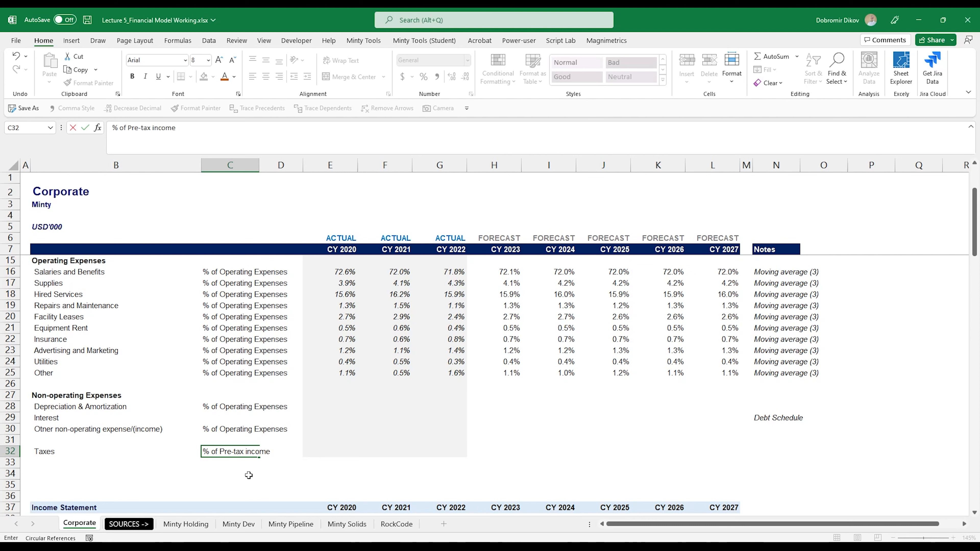
key(Return)
key(Up)
Calculate 2020 D&A in E28 as D&A divided by total operating expenses, =E58/E$54.
key(Right)
key(Right)
key(Up)
key(Up)
key(Up)
key(Up)
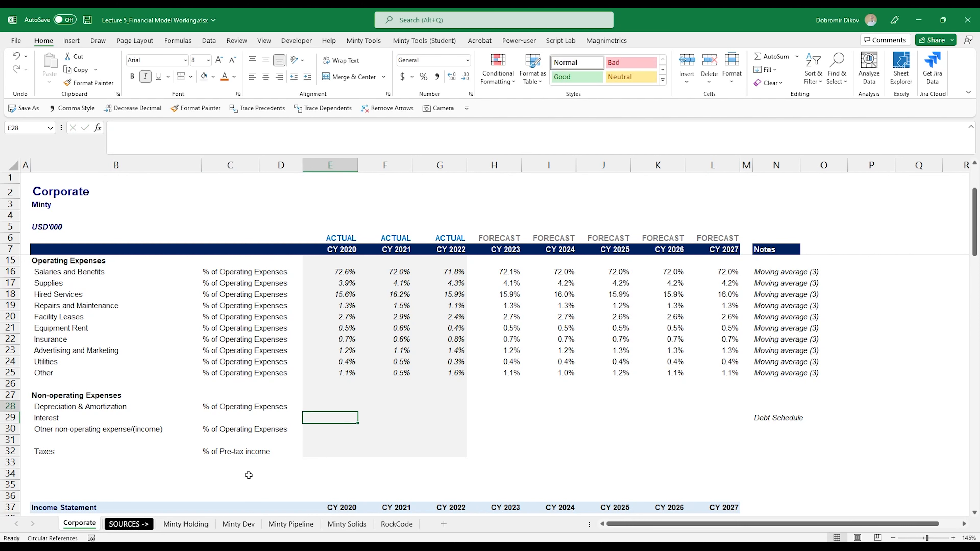
text(=)
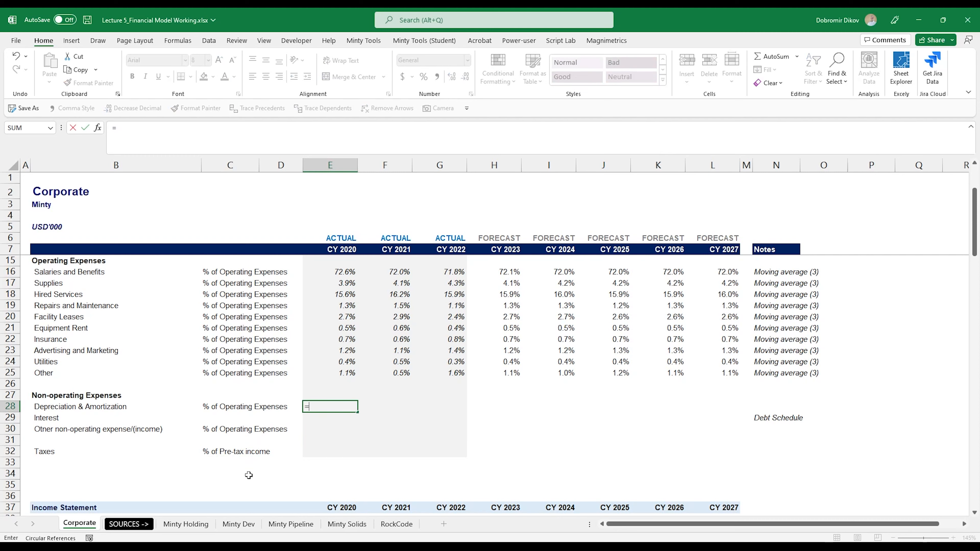
scroll(290, 429, down, 11)
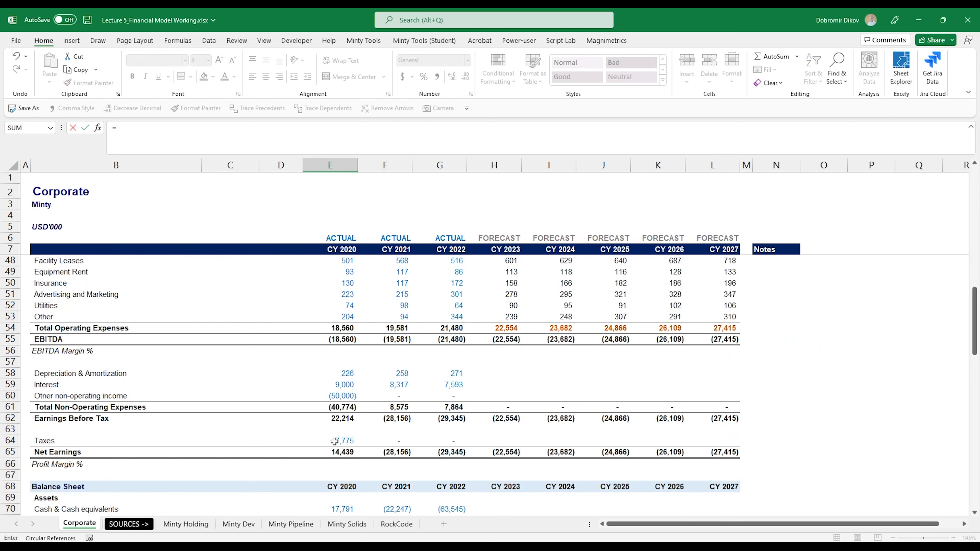
click(343, 374)
text(/)
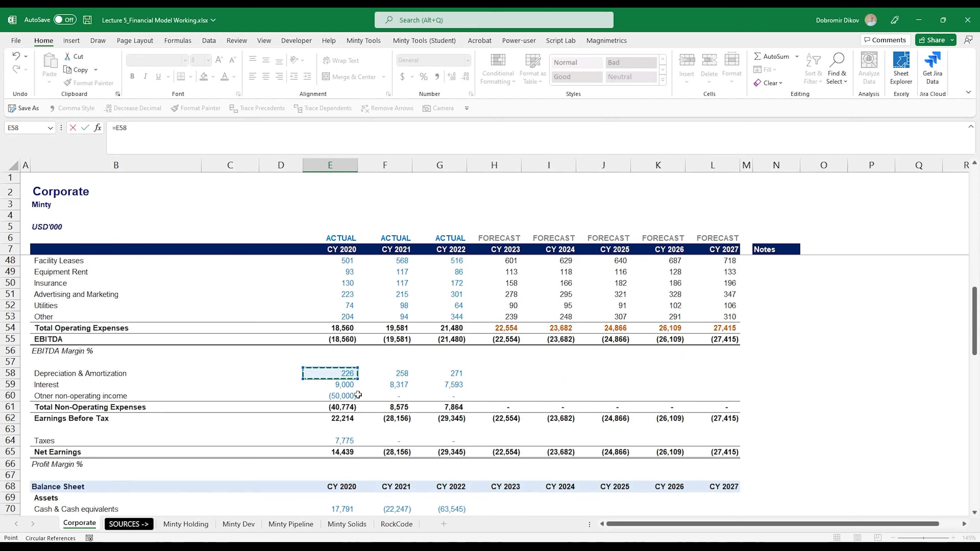
click(342, 329)
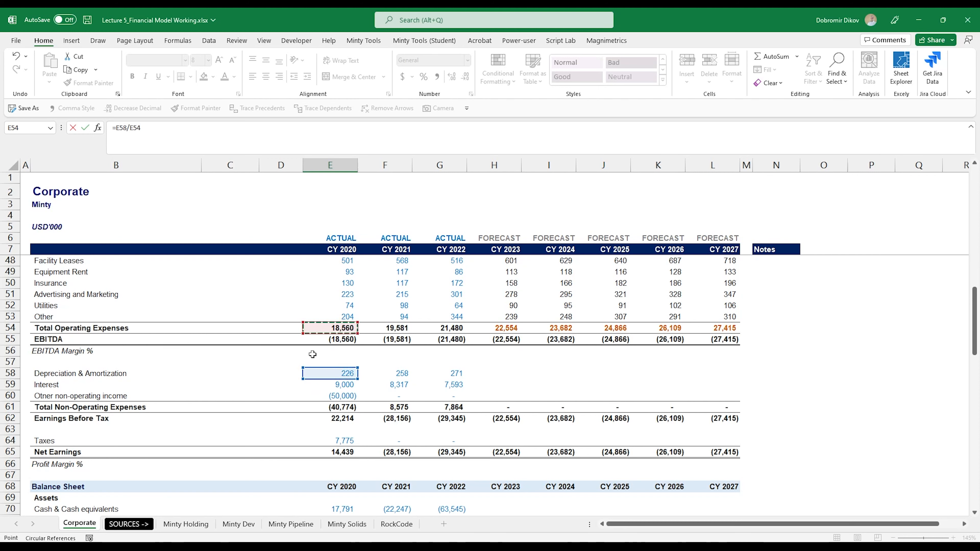
key(F4)
key(F4)
key(ctrl+Return)
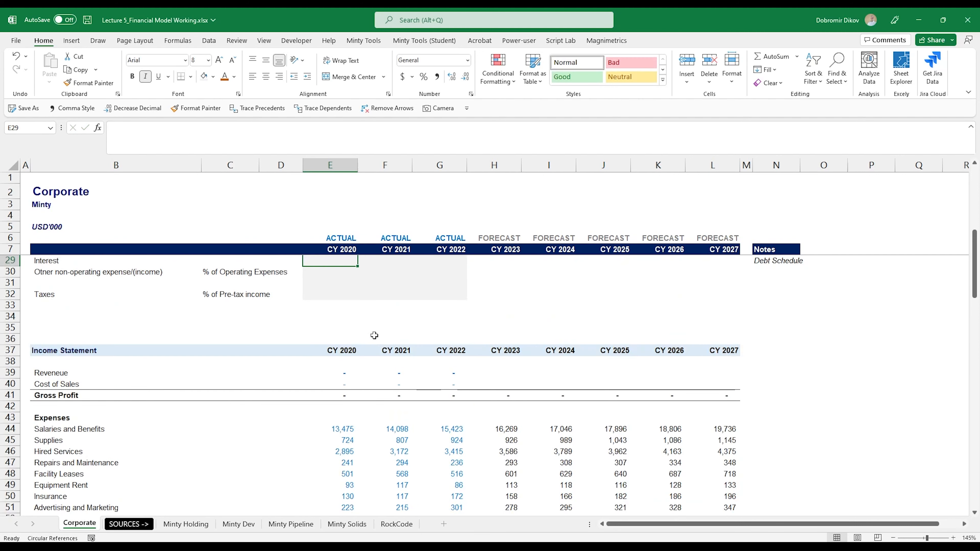
Apply the Other row's percentage format to E28 and fill the D&A ratio across to G28.
key(Up)
key(Up)
key(Up)
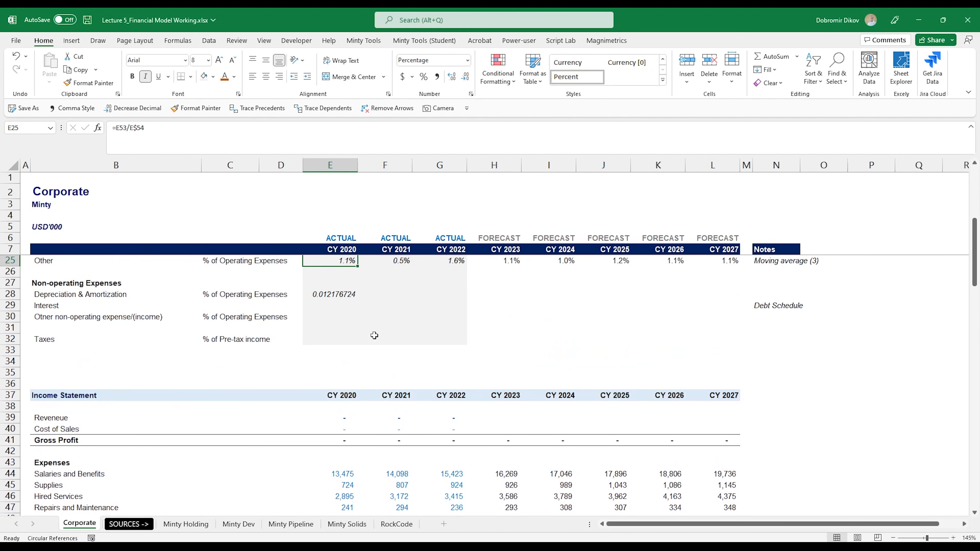
key(alt+h)
key(f)
key(p)
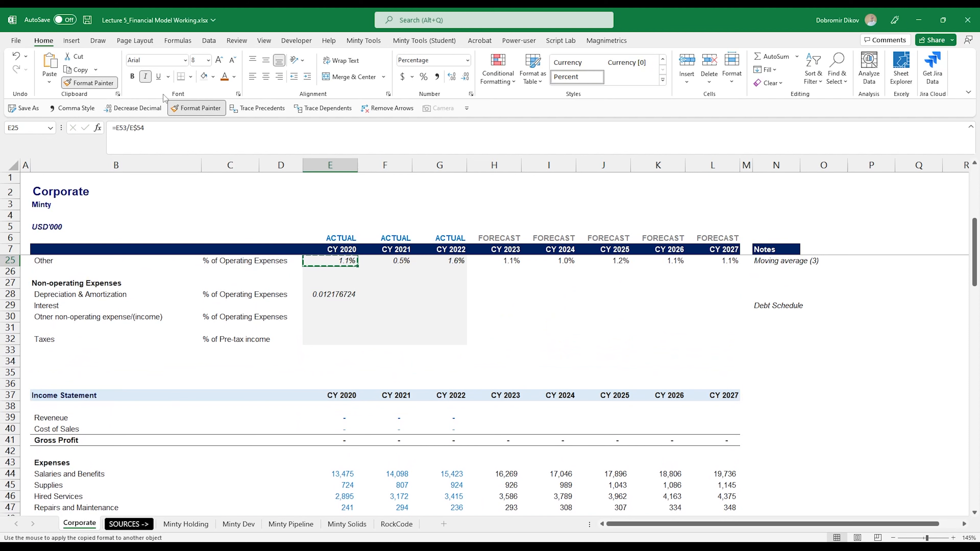
click(344, 295)
scroll(432, 370, up, 3)
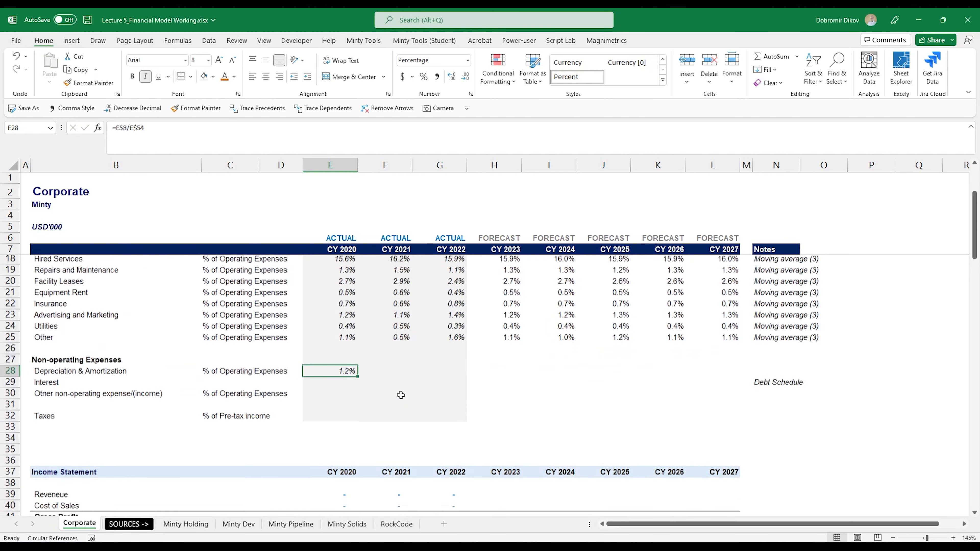
drag(357, 400, 465, 399)
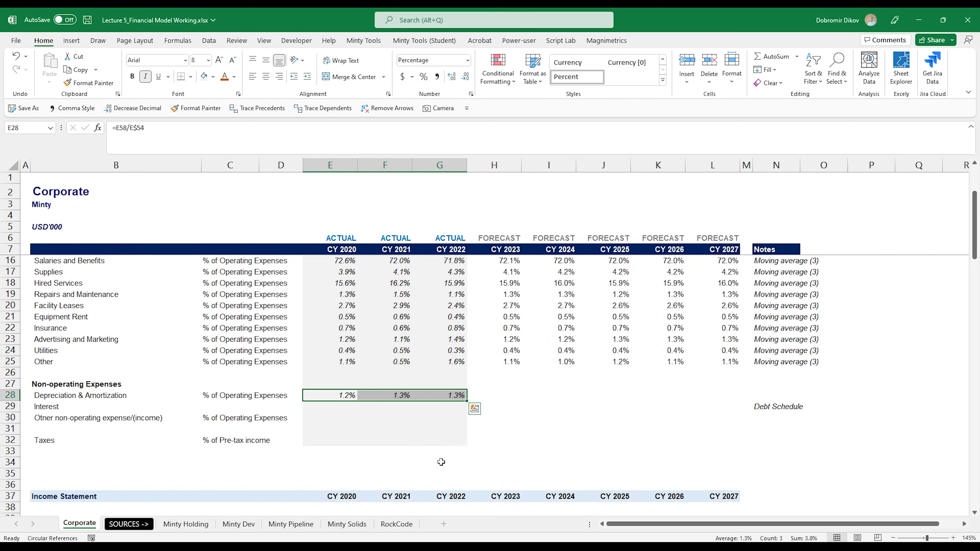
Copy the moving-average forecast formulas and note from row 25 into the D&A row, H28:N28.
drag(500, 361, 792, 362)
key(ctrl+c)
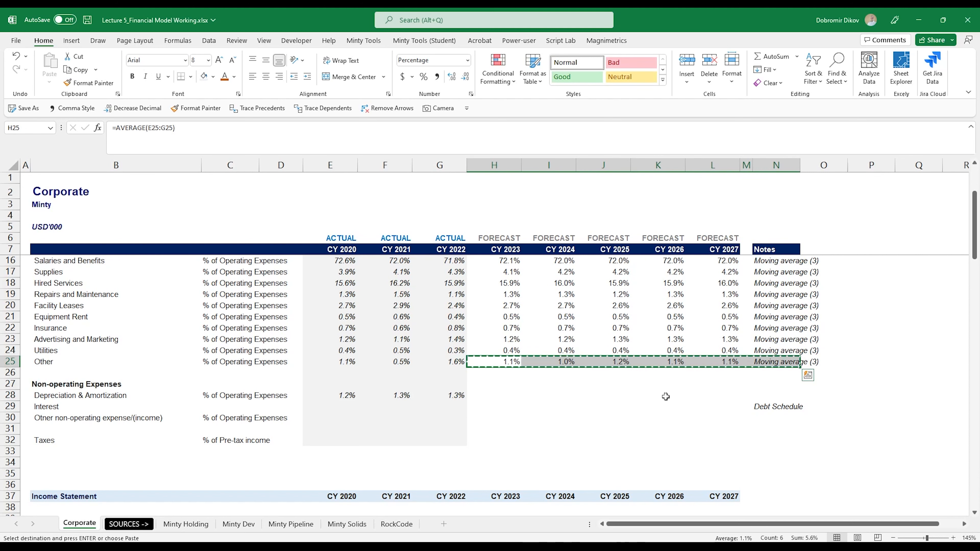
click(501, 397)
key(ctrl+v)
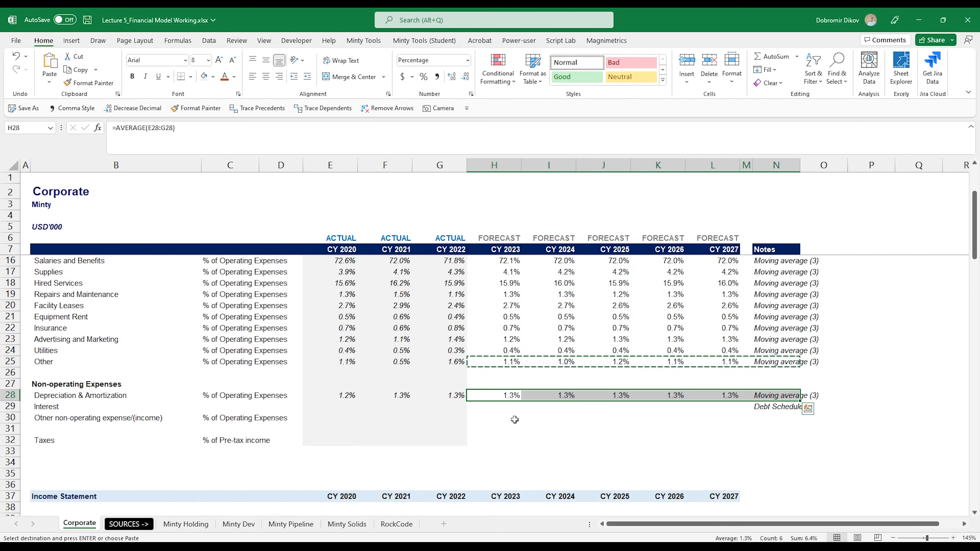
Copy the historical D&A ratio formulas from E28:G28 into the Other non-operating expense row, E30:G30.
drag(336, 395, 444, 396)
key(ctrl+c)
click(345, 418)
key(ctrl+v)
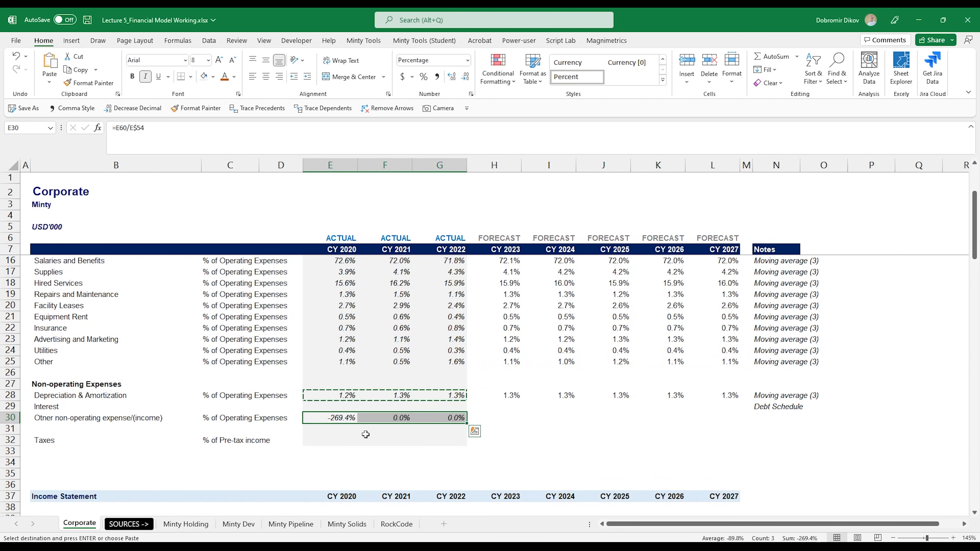
click(338, 419)
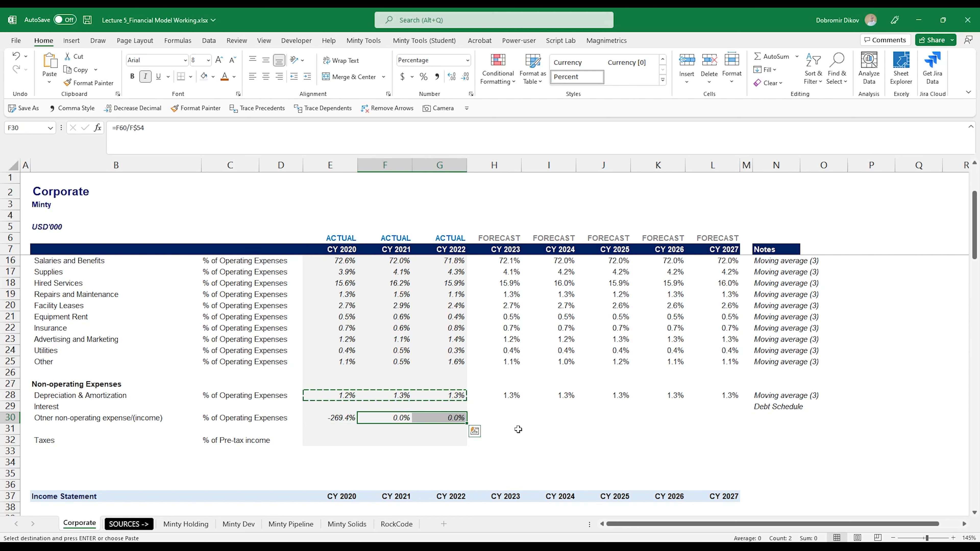
Enter 0 as a blue hard-coded forecast across H30:L30, shown bold with one decimal place.
drag(503, 419, 713, 420)
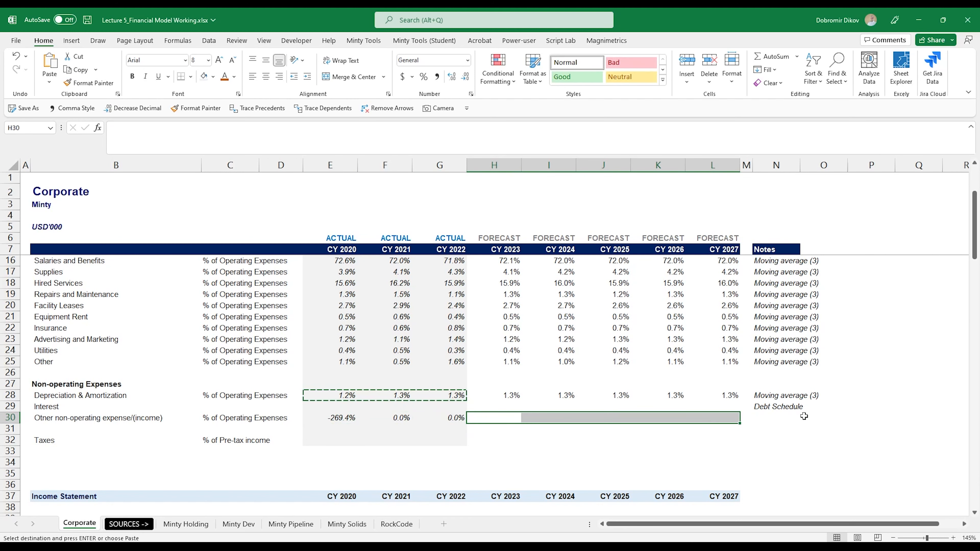
click(234, 76)
click(288, 187)
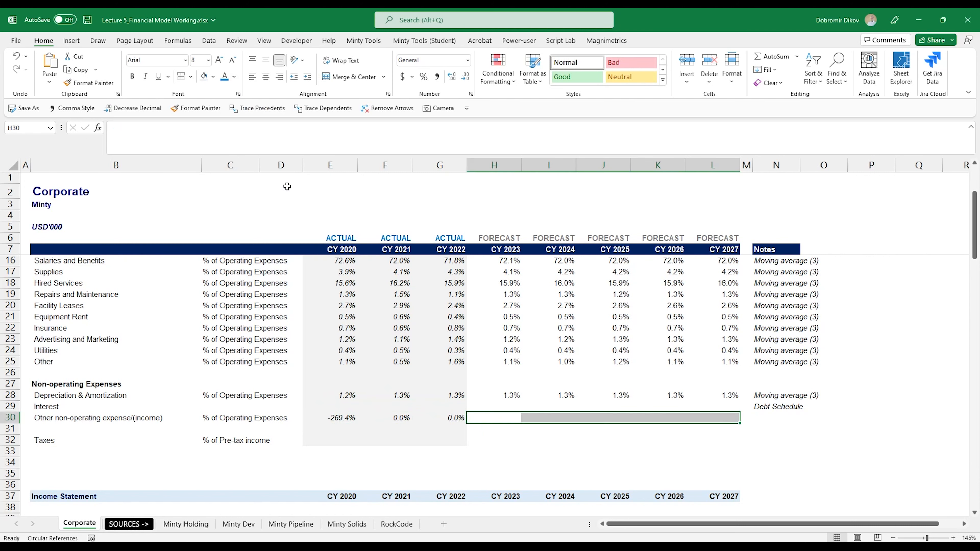
text(0)
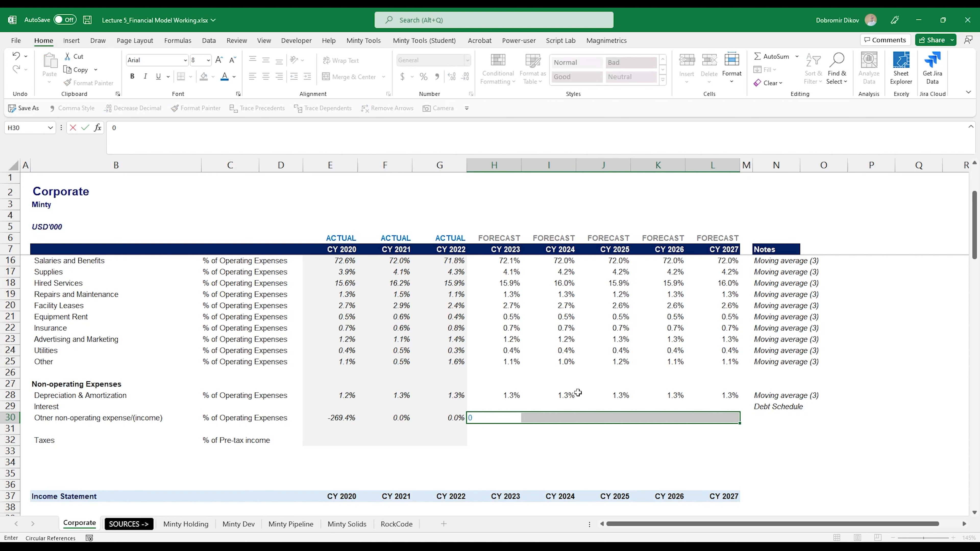
key(ctrl+Return)
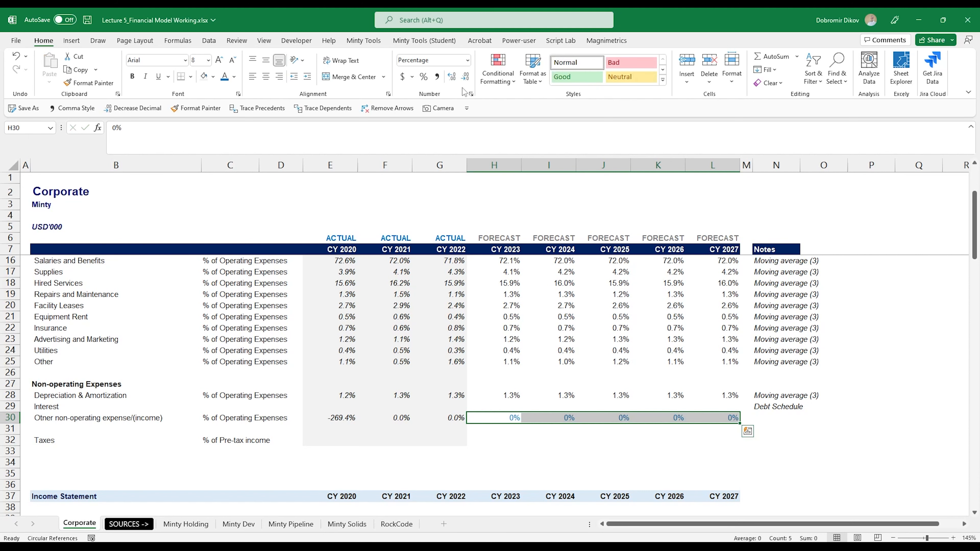
click(452, 79)
key(ctrl+b)
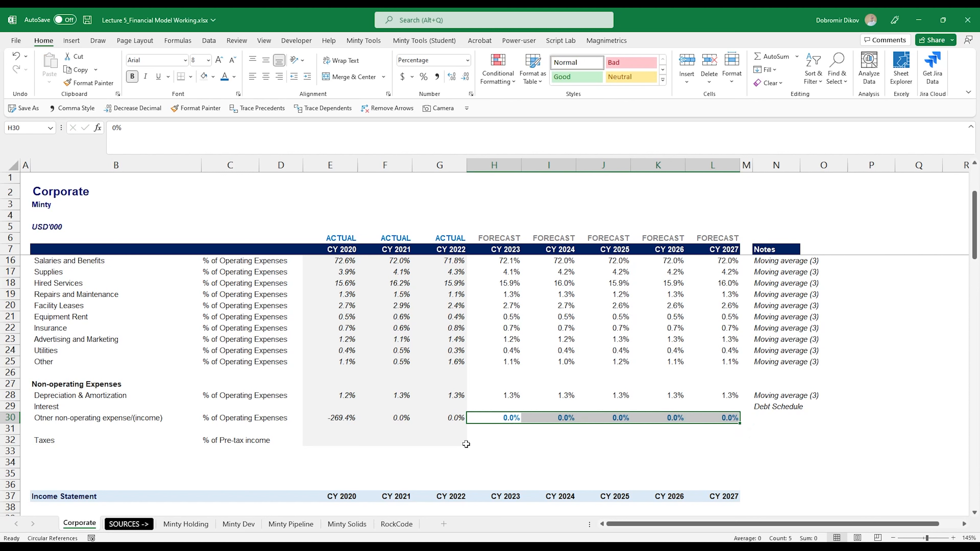
Calculate the 2020 tax rate in E32 as taxes divided by earnings before tax, =E64/E62.
click(354, 445)
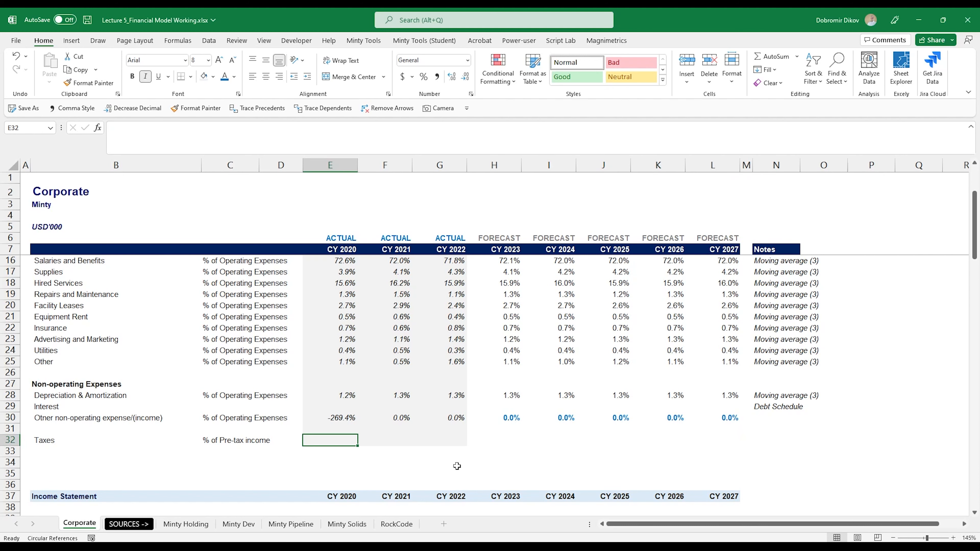
text(=)
scroll(435, 449, down, 12)
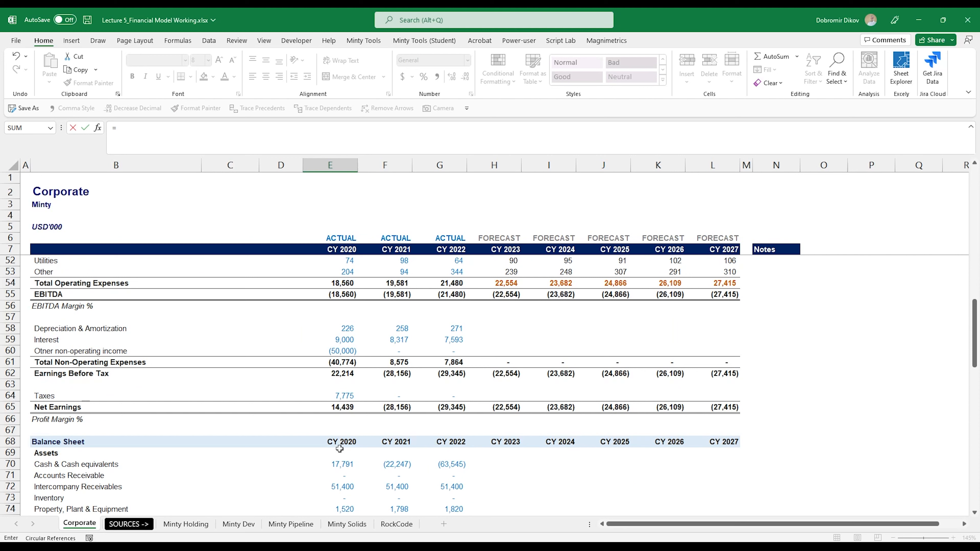
click(335, 396)
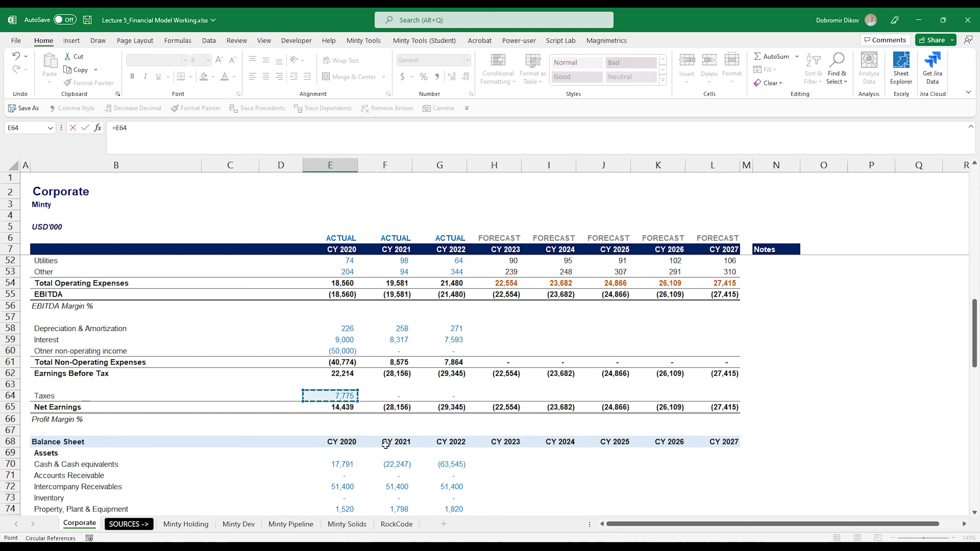
text(/)
click(343, 373)
key(Return)
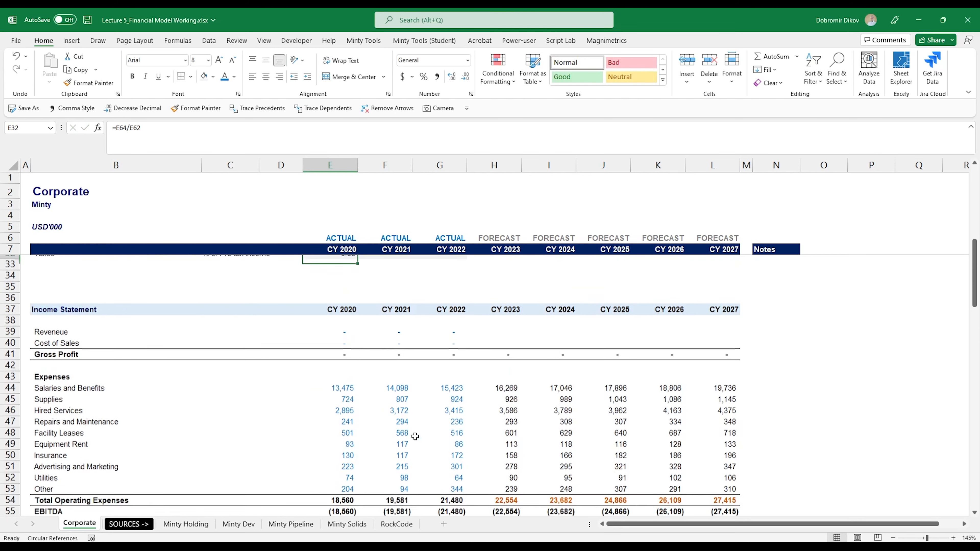
Fill the tax rate formula across E32:G32 and format it as a percentage with one decimal.
scroll(415, 436, up, 1)
key(Up)
key(shift+Right)
key(shift+Right)
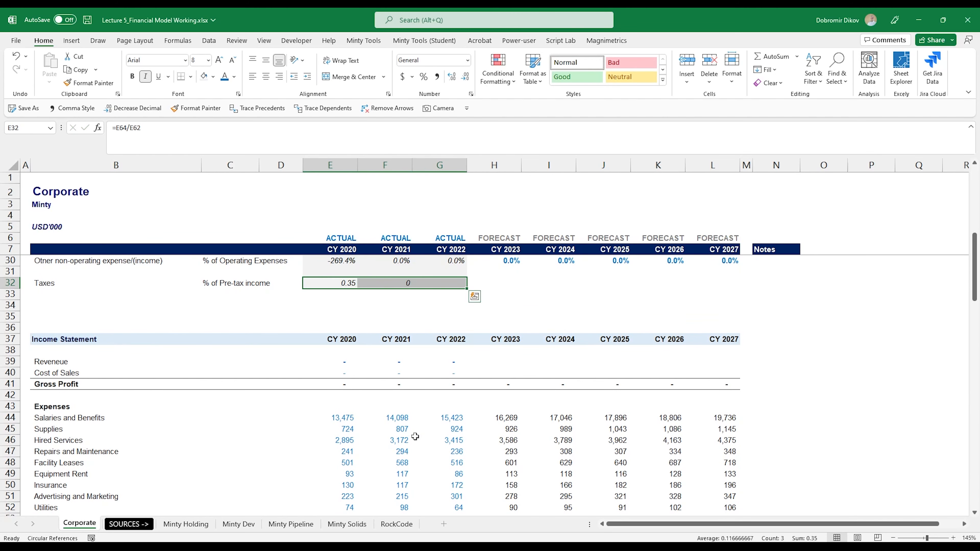
click(424, 77)
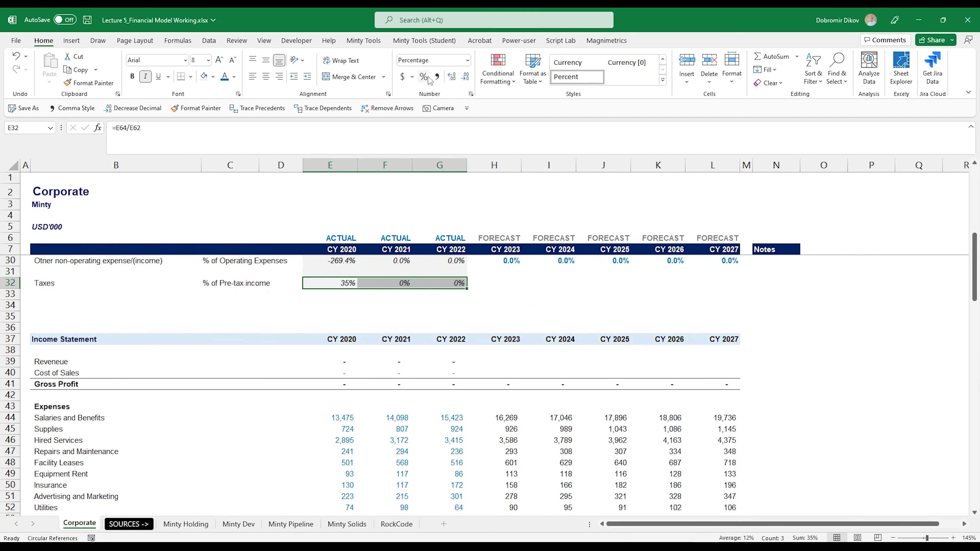
click(451, 76)
Examine the income statement's non-operating expense, earnings before tax and tax rows against the driver rows.
scroll(358, 380, up, 2)
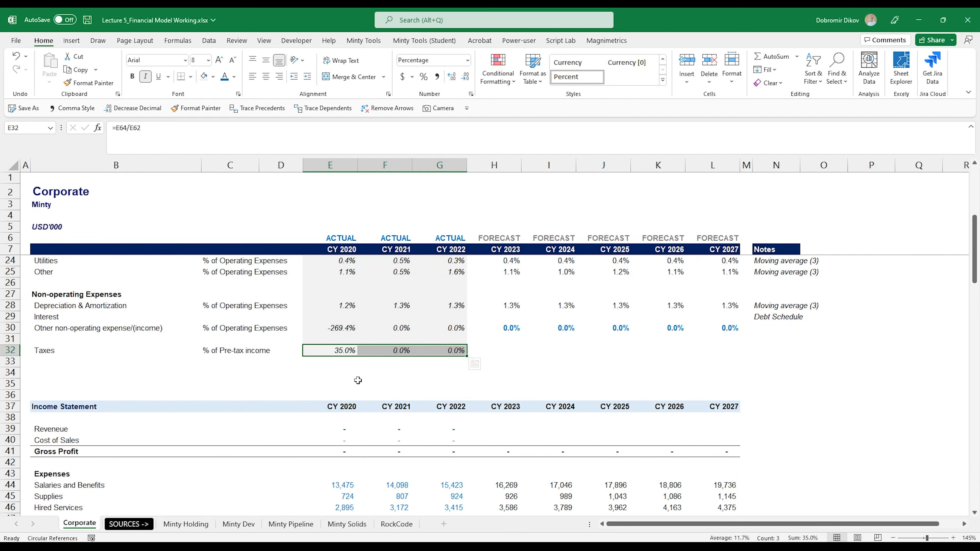
scroll(345, 392, down, 11)
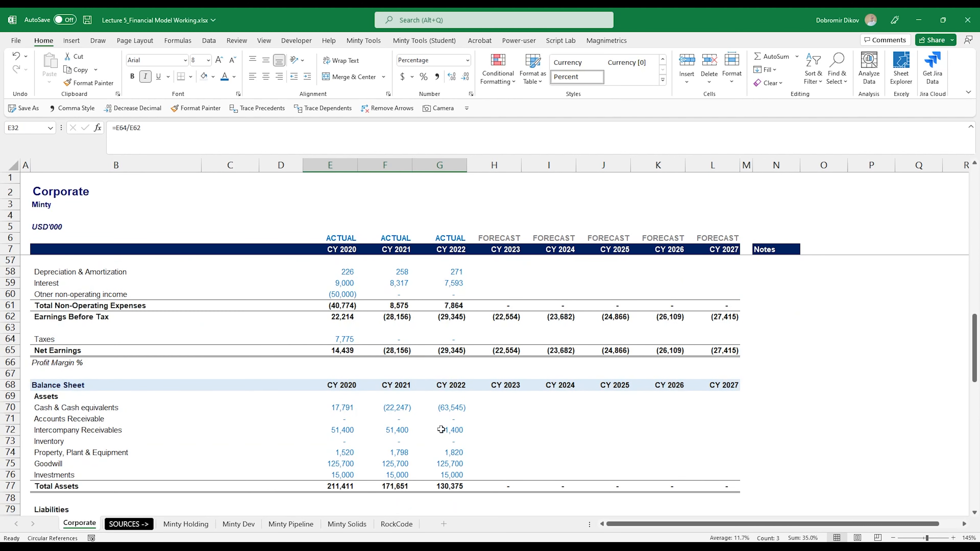
scroll(332, 394, up, 1)
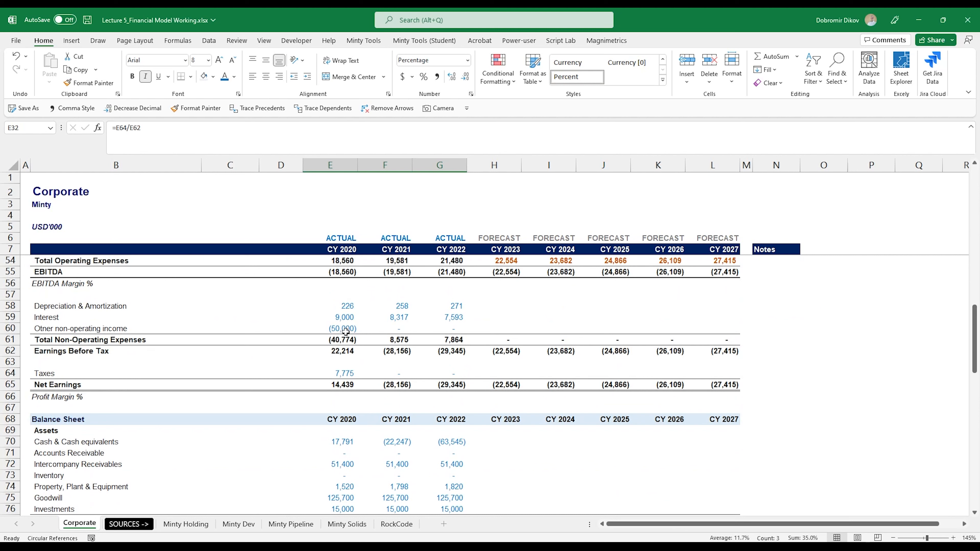
drag(399, 353, 459, 352)
drag(397, 373, 729, 397)
scroll(457, 373, up, 12)
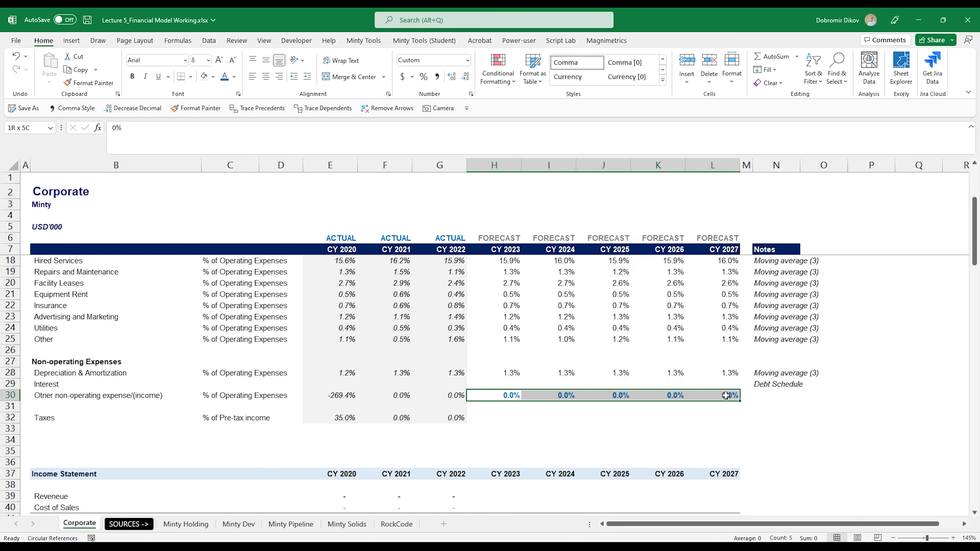
Enter a hard-coded 35% tax rate across H32:L32, reusing the formatting of the row above.
key(ctrl+c)
click(504, 418)
key(shift+Right)
key(shift+Right)
key(shift+Right)
key(shift+Right)
key(ctrl+v)
text(35)
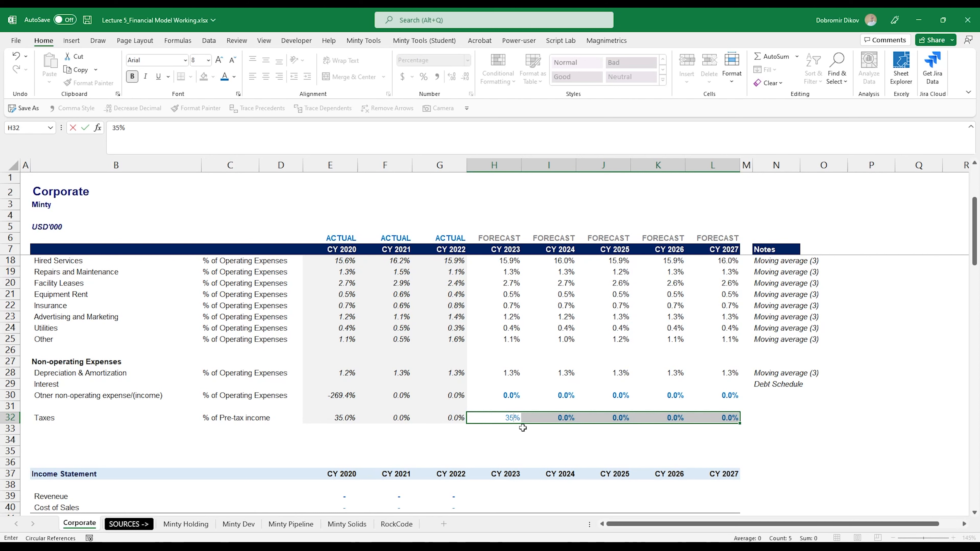
key(ctrl+Return)
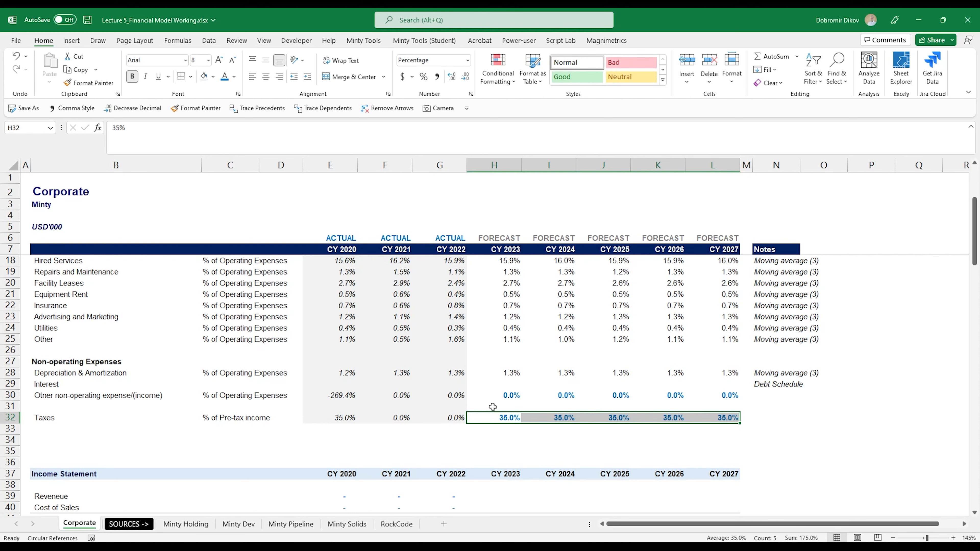
Forecast 2023 depreciation & amortization in H58 as its ratio times total operating expenses, =H28*H54.
scroll(498, 452, down, 9)
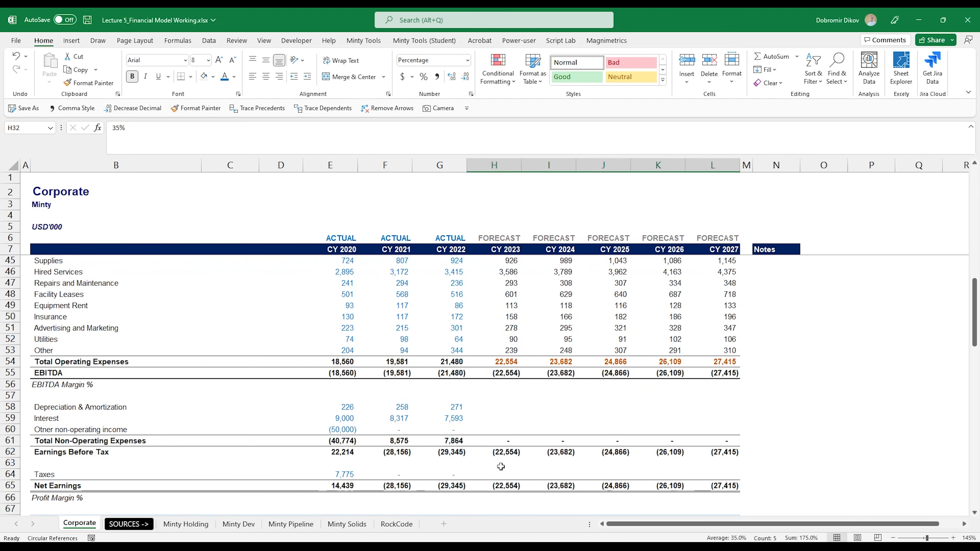
click(503, 409)
text(=)
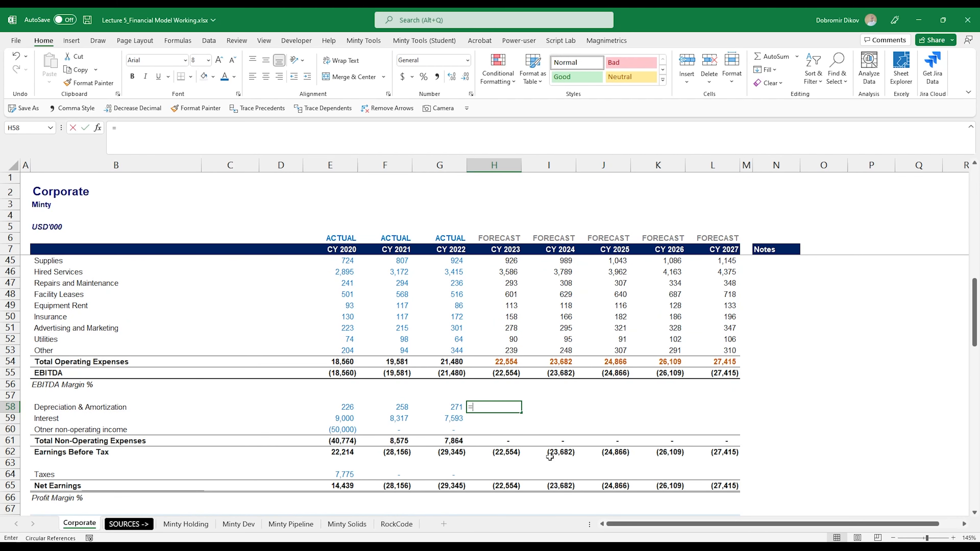
scroll(604, 447, up, 8)
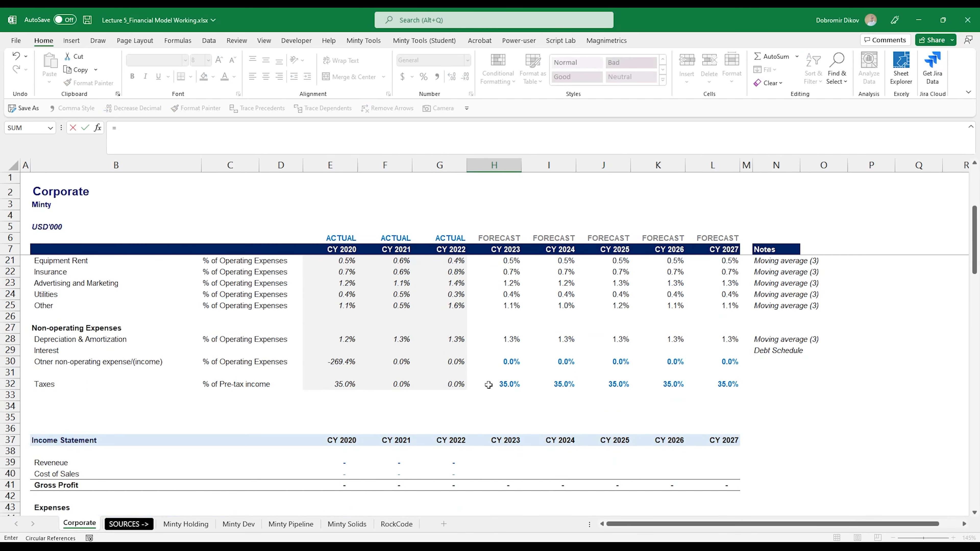
click(512, 337)
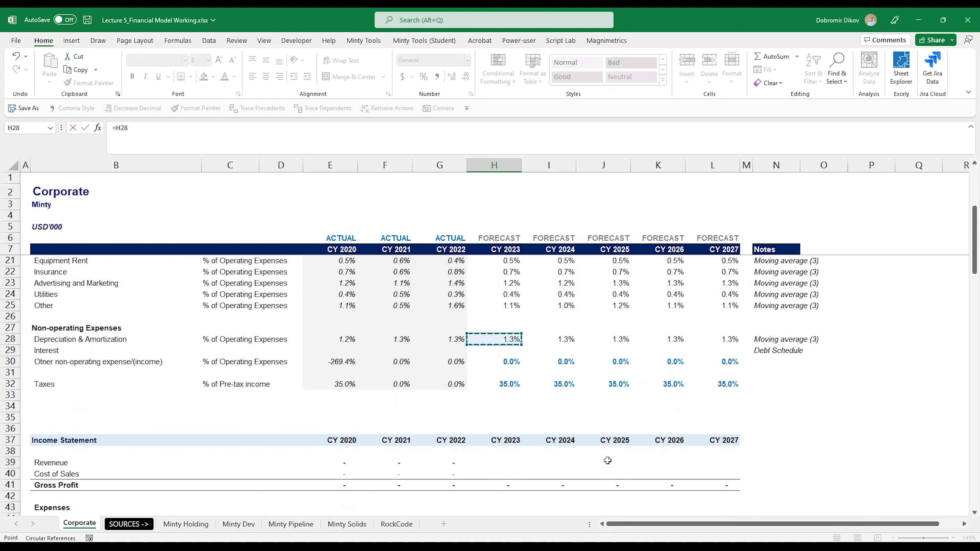
scroll(606, 457, down, 8)
text(*)
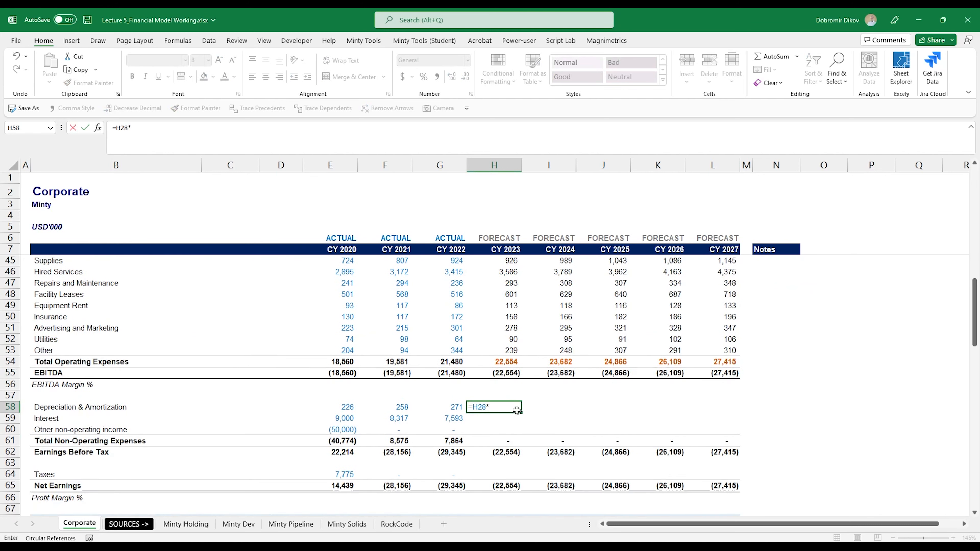
click(507, 362)
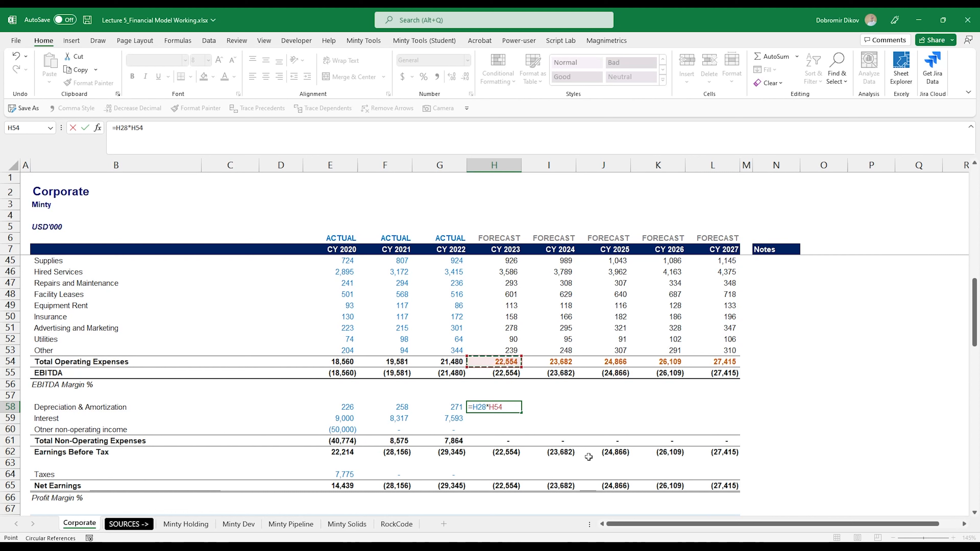
key(Return)
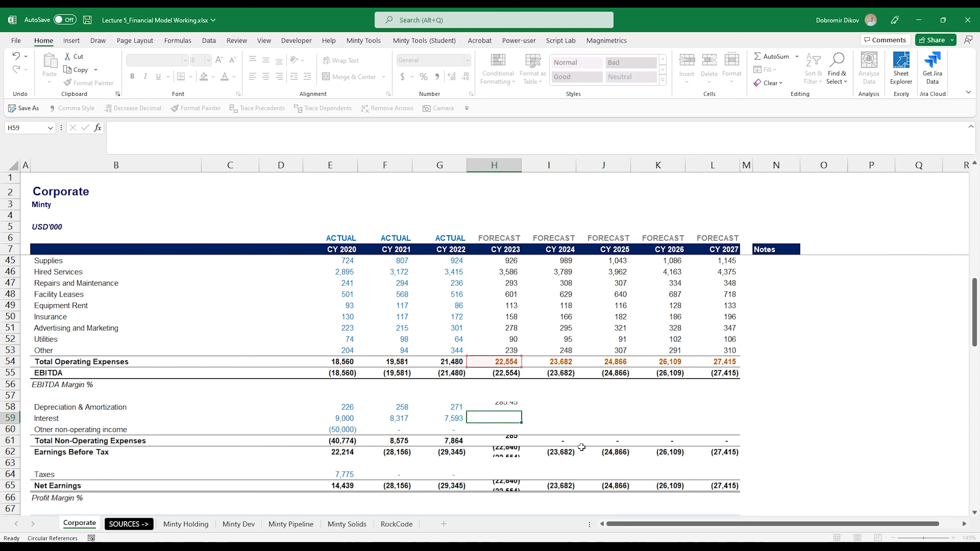
Fill the depreciation formula =H28*H$54 across H58:L58 and reduce it to whole numbers.
key(Up)
key(ctrl+c)
key(shift+Right)
key(shift+Right)
key(shift+Right)
key(shift+Right)
key(ctrl+v)
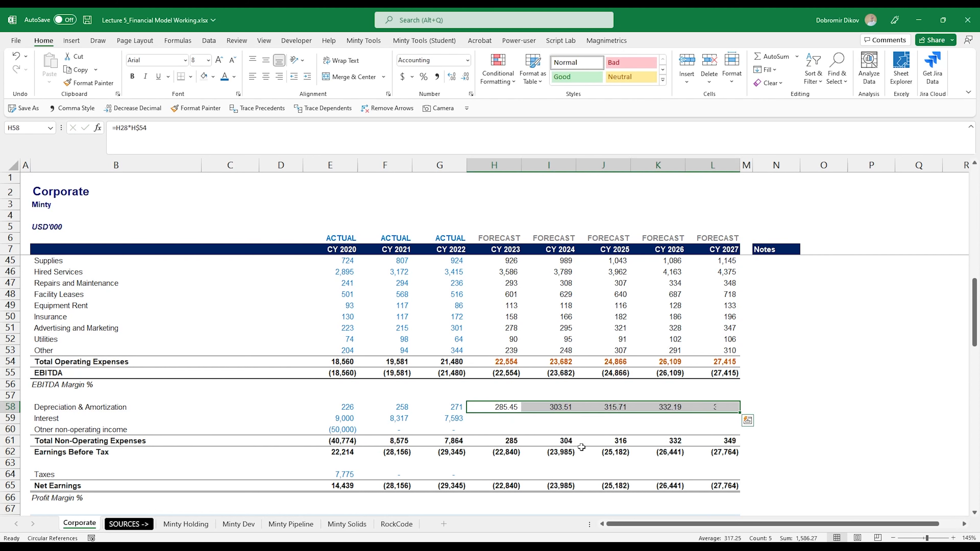
key(alt+3)
key(alt+3)
Copy the depreciation formula row into H60:L60 for other non-operating income.
key(ctrl+c)
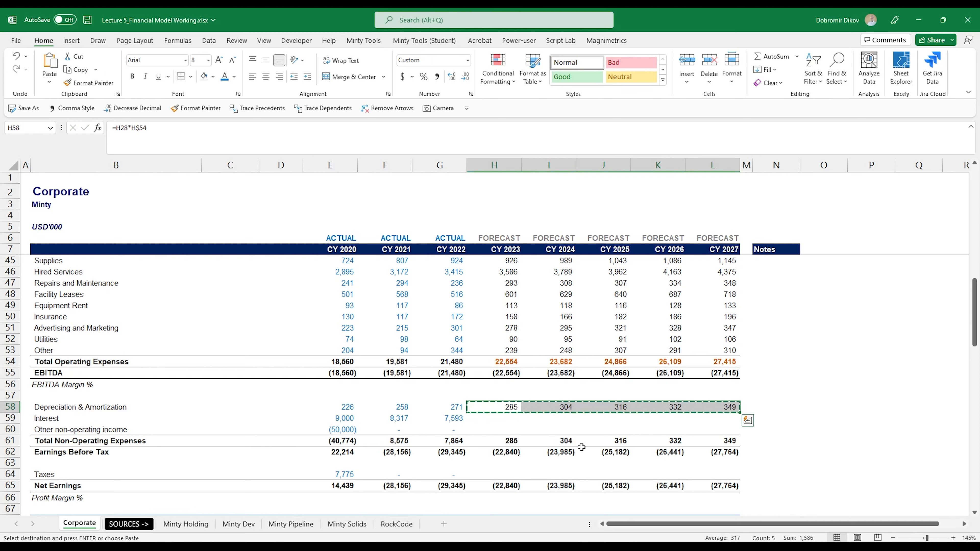
key(Down)
key(Down)
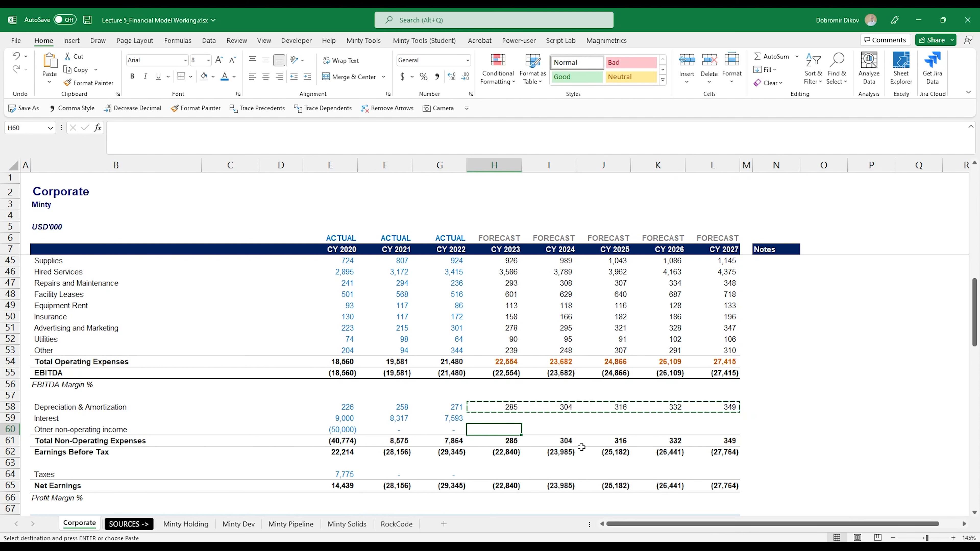
key(ctrl+v)
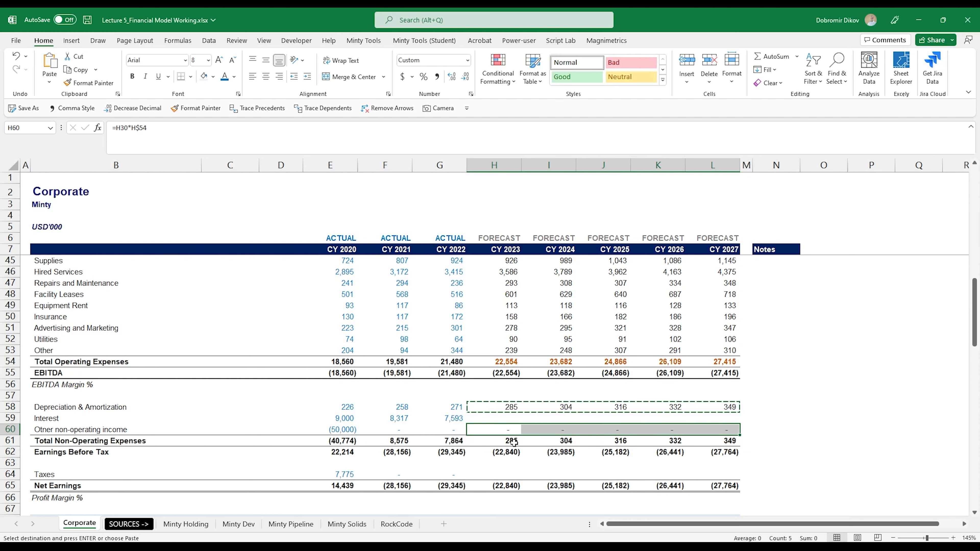
Start a tax formula in H64 that applies the H32 tax rate to earnings before tax when positive.
click(517, 474)
text(=)
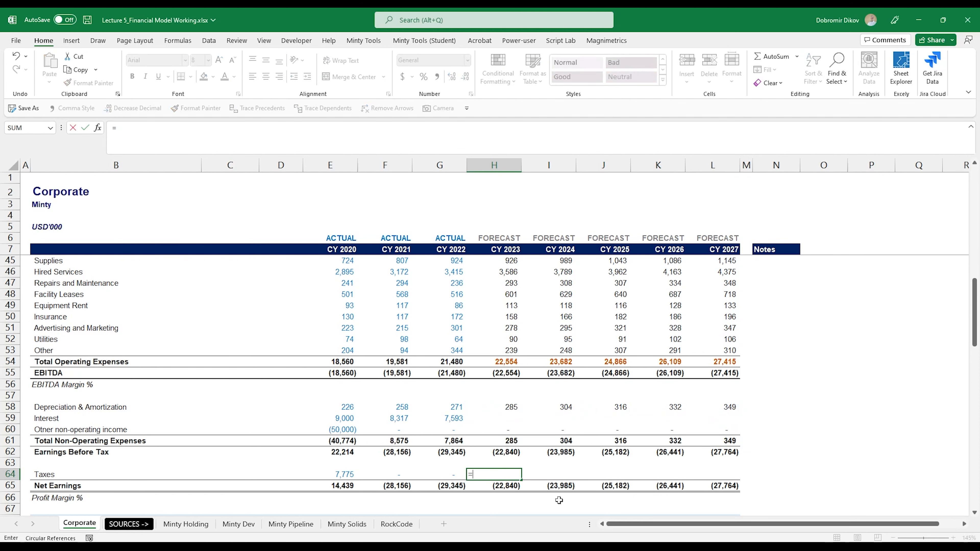
text(IF()
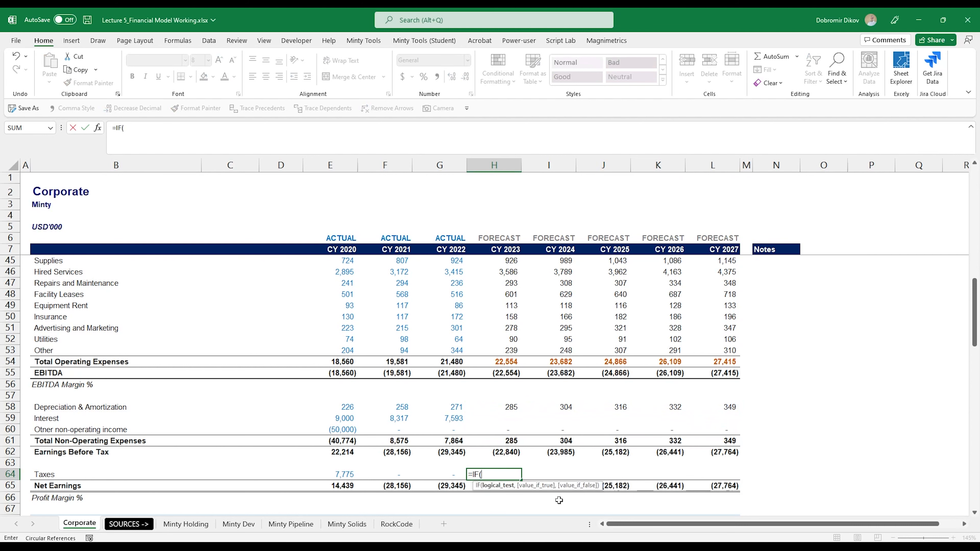
key(Up)
key(Up)
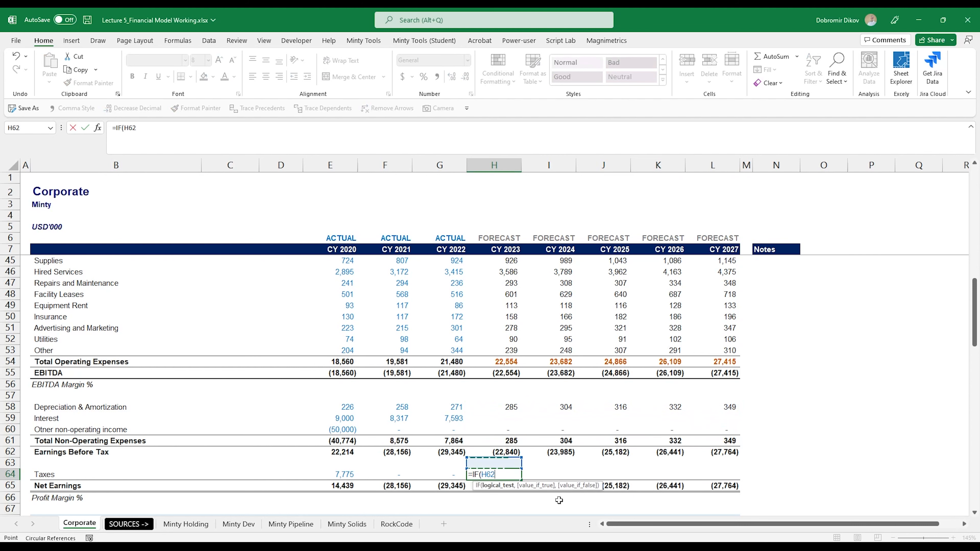
text(>0,)
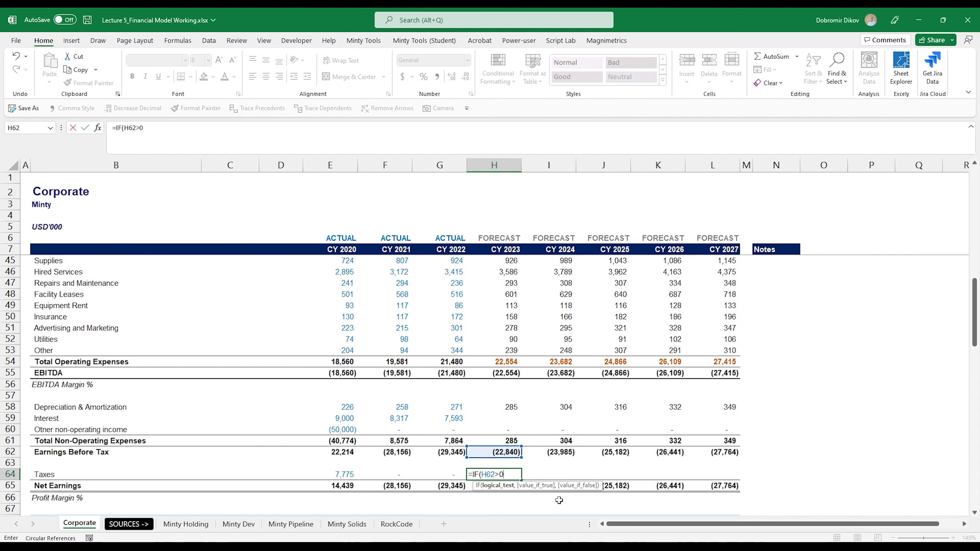
key(Up)
key(Up)
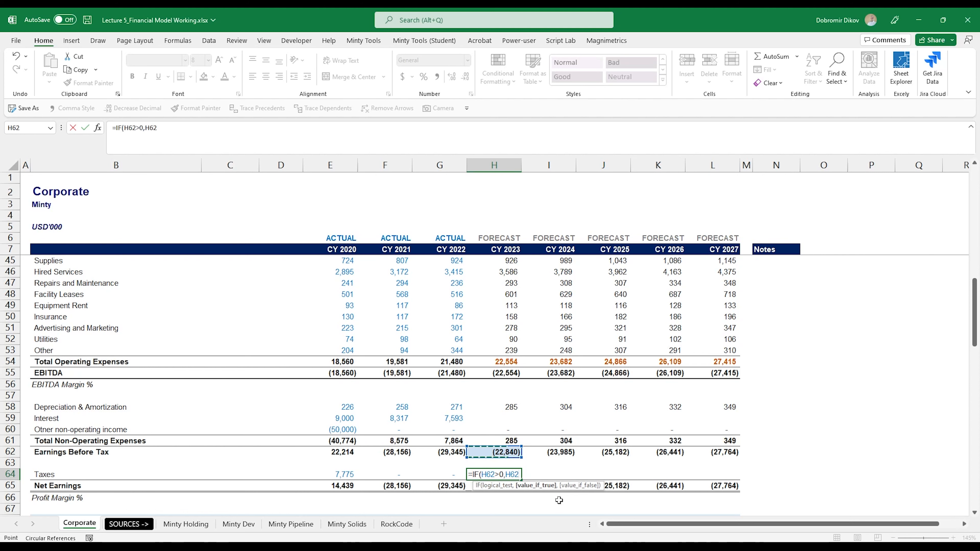
text(*)
scroll(544, 398, up, 4)
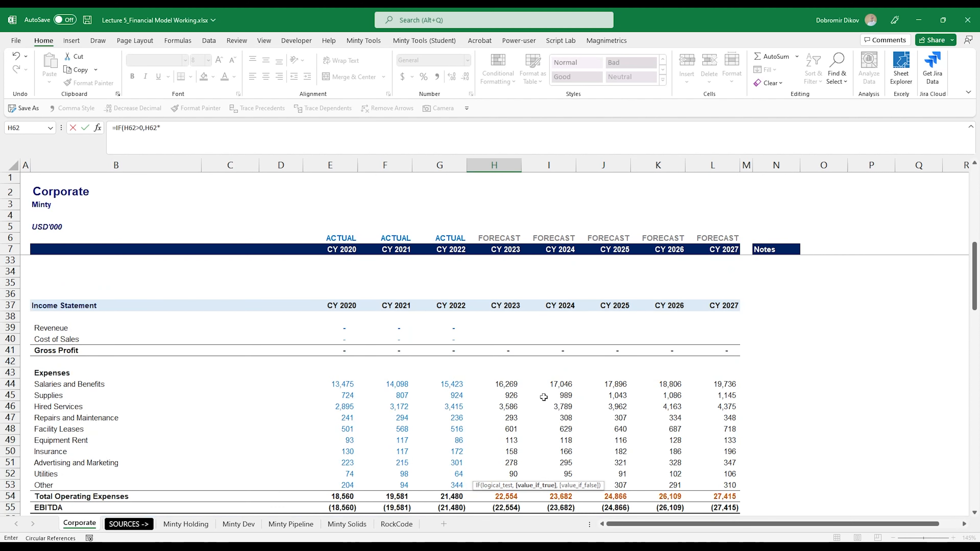
scroll(536, 395, up, 3)
click(502, 350)
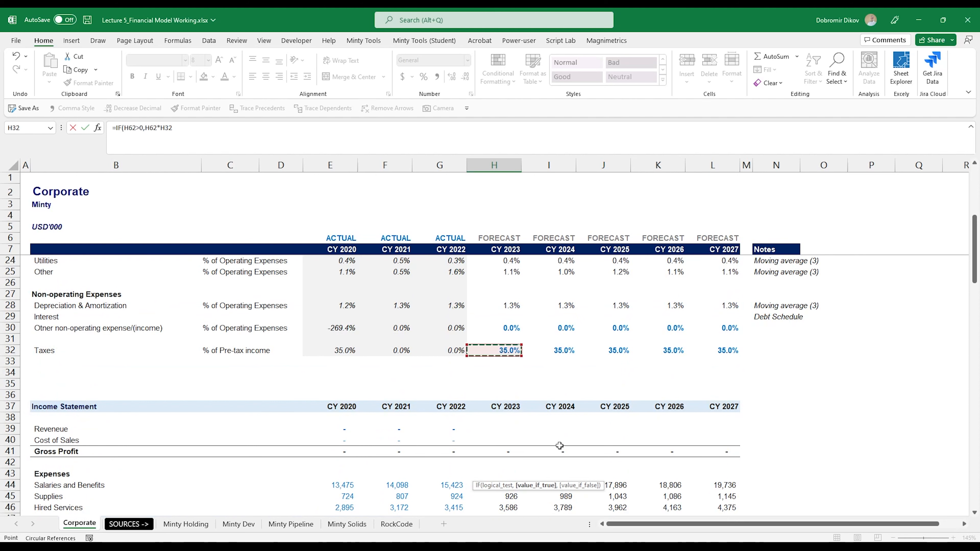
key(Return)
Complete the tax formula as =IF(H62>0,H62*H32,0) and extend it across H64:L64.
key(Up)
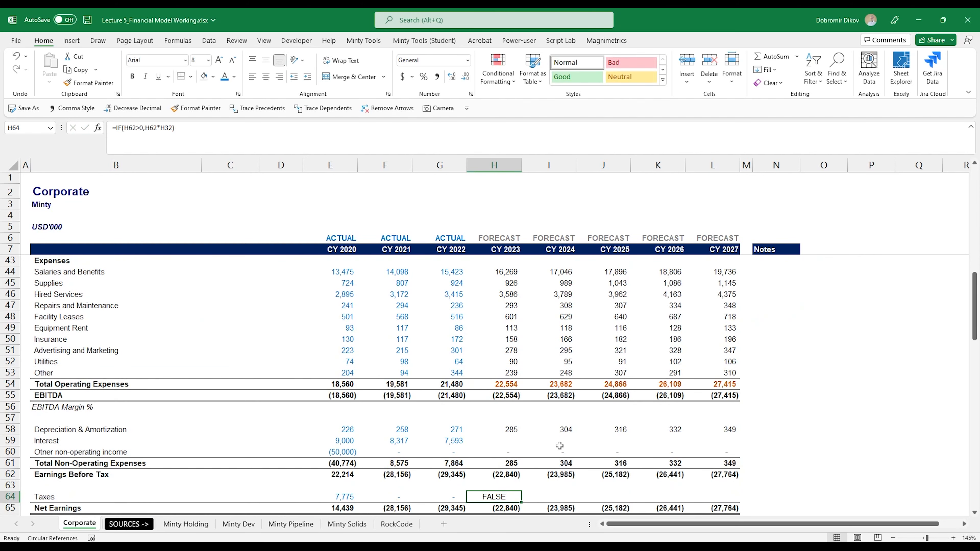
key(F2)
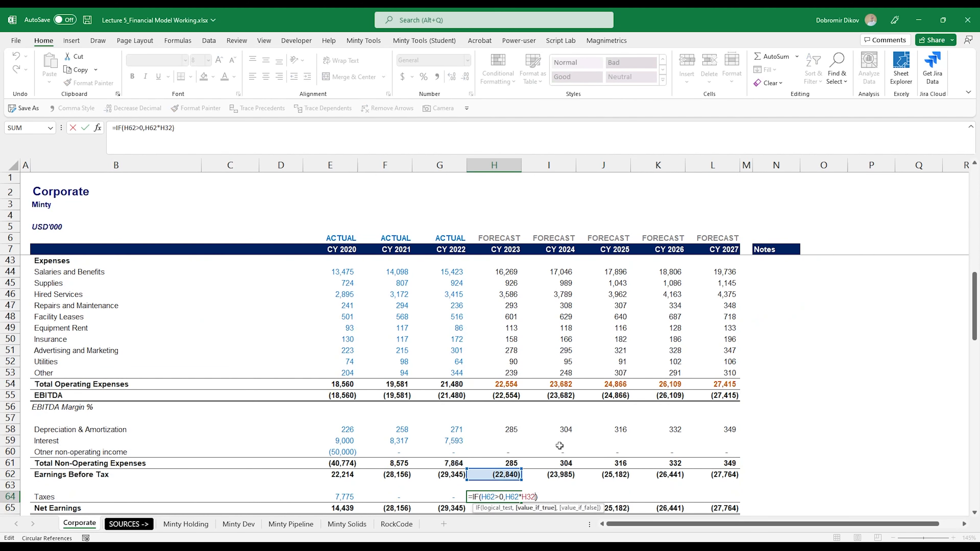
text(,)
key(ctrl+Return)
key(shift+Right)
key(shift+Right)
key(shift+Right)
key(shift+Right)
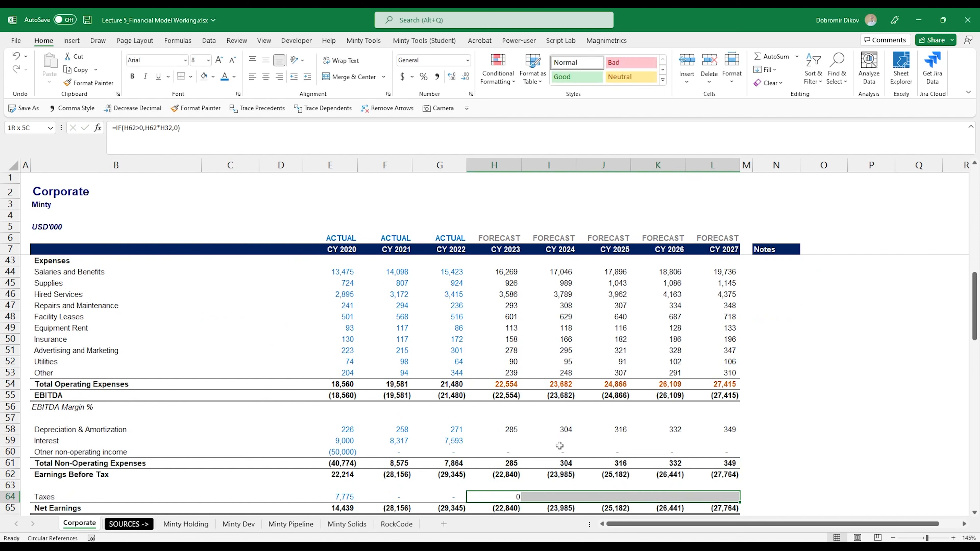
Test the tax formula by entering 1,000 as earnings before tax in H62, then undo the entry.
scroll(593, 485, down, 2)
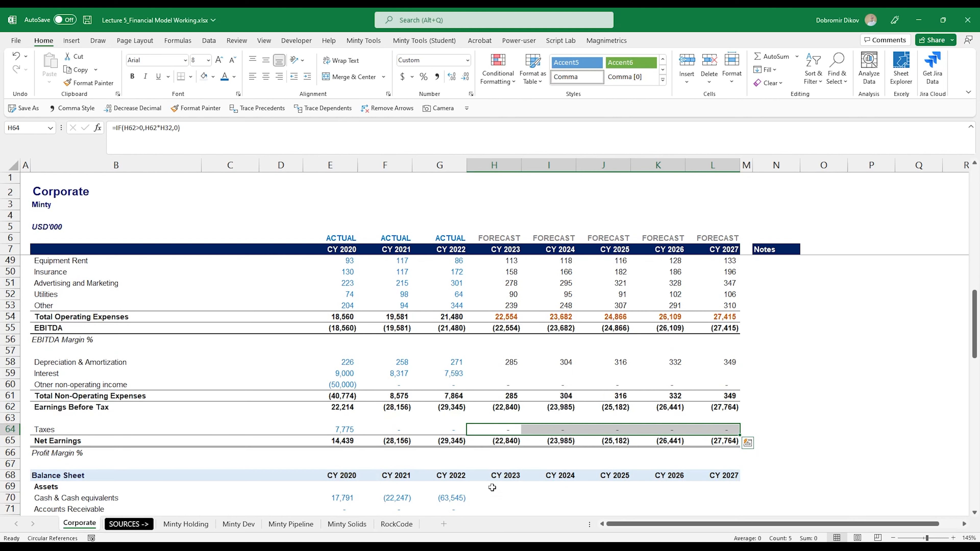
click(505, 430)
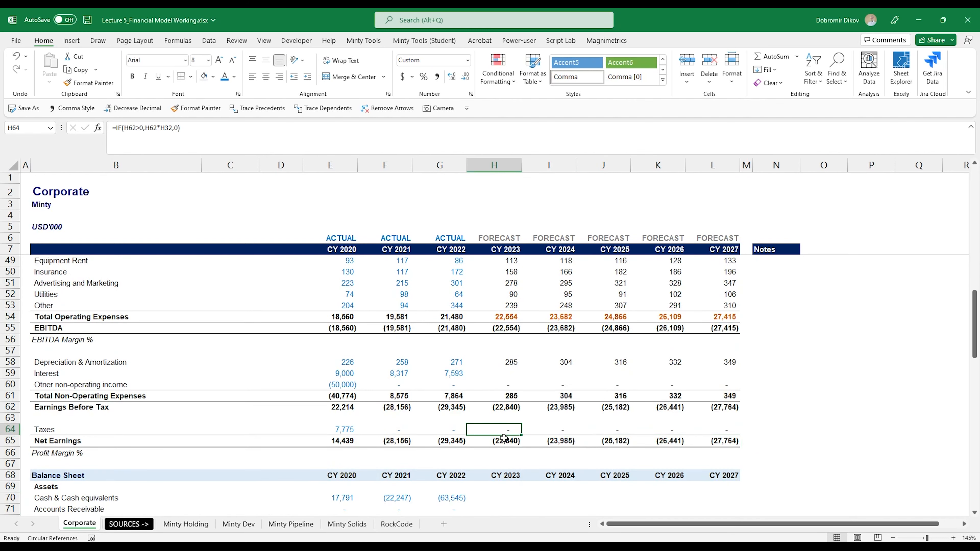
click(502, 409)
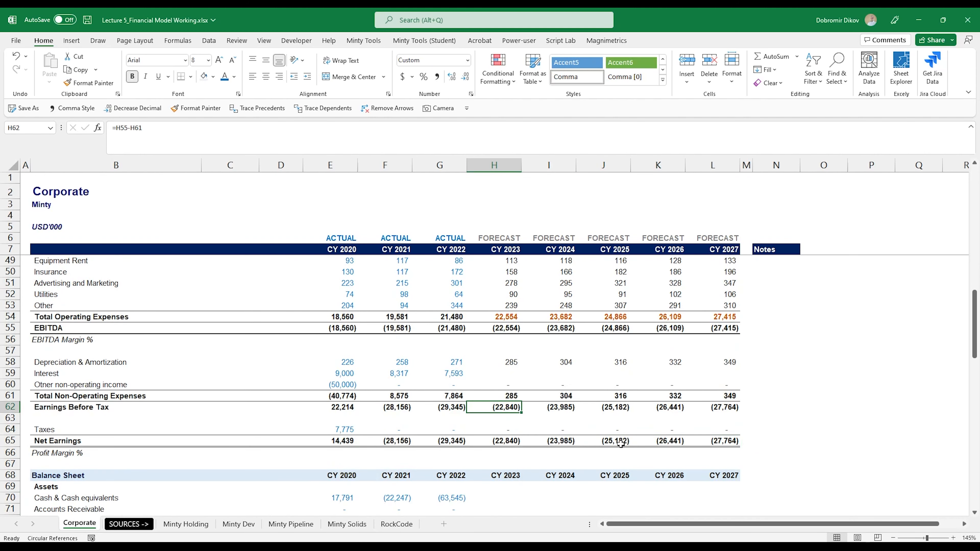
text(1,)
text(000)
key(Return)
key(Down)
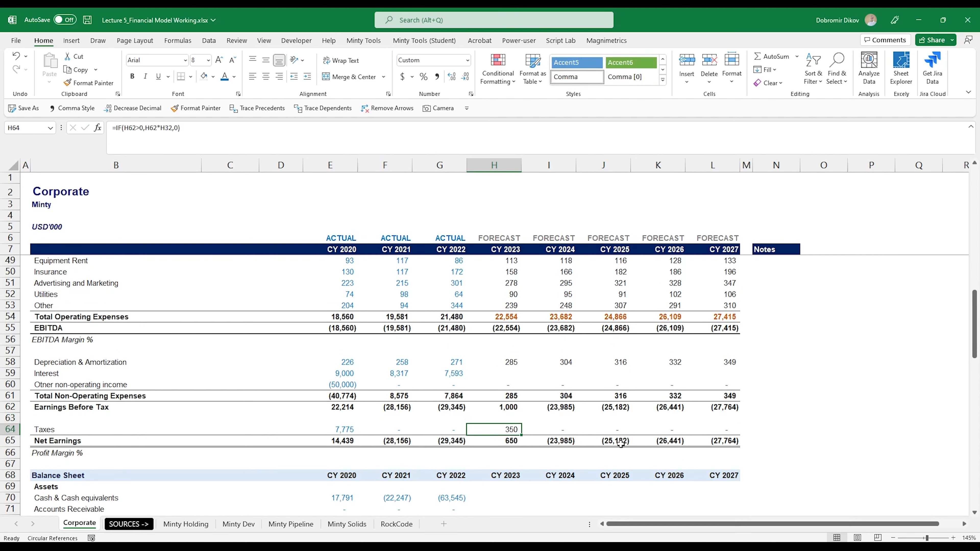
key(ctrl+z)
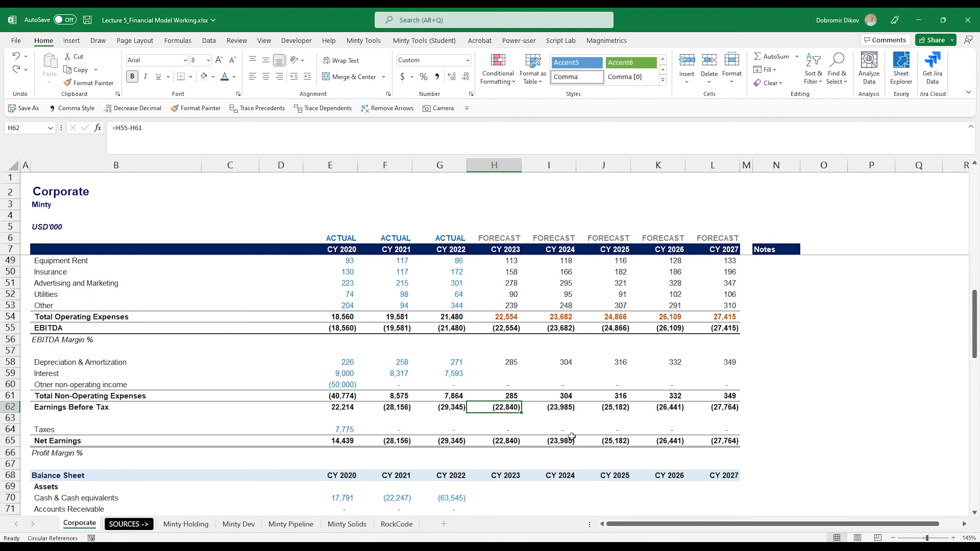
Add an italic note 'Debt Schedule' in N59 beside the interest line.
scroll(501, 435, down, 1)
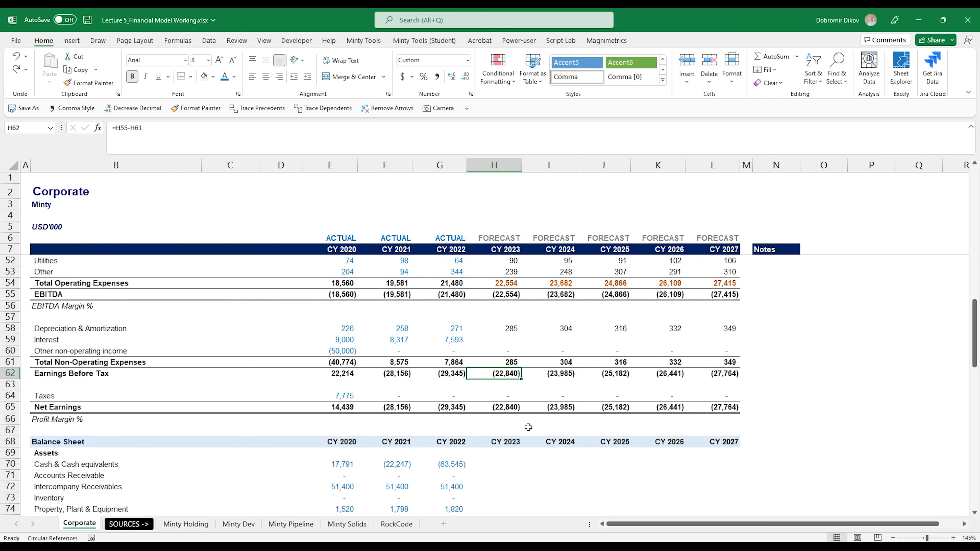
drag(500, 336, 729, 340)
click(776, 340)
text(Debt)
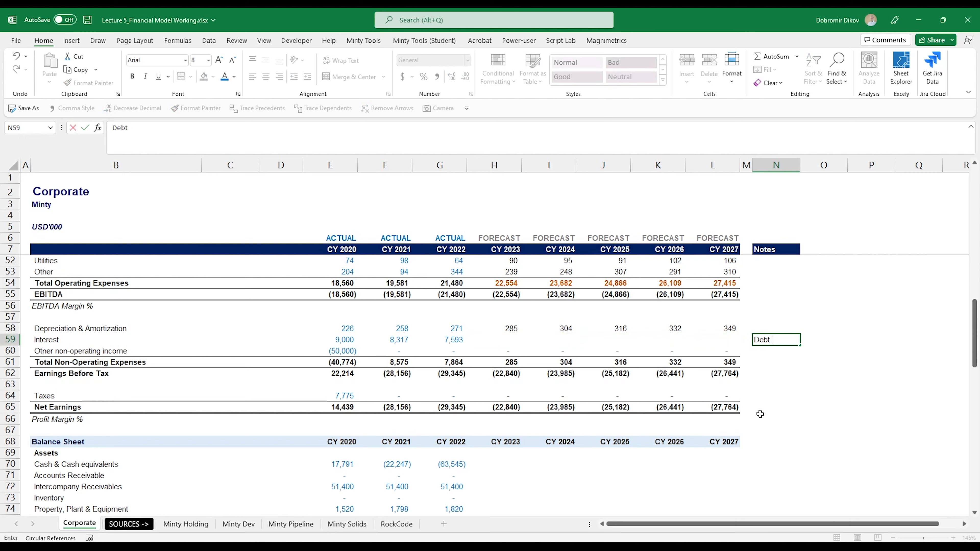
text( Schedu)
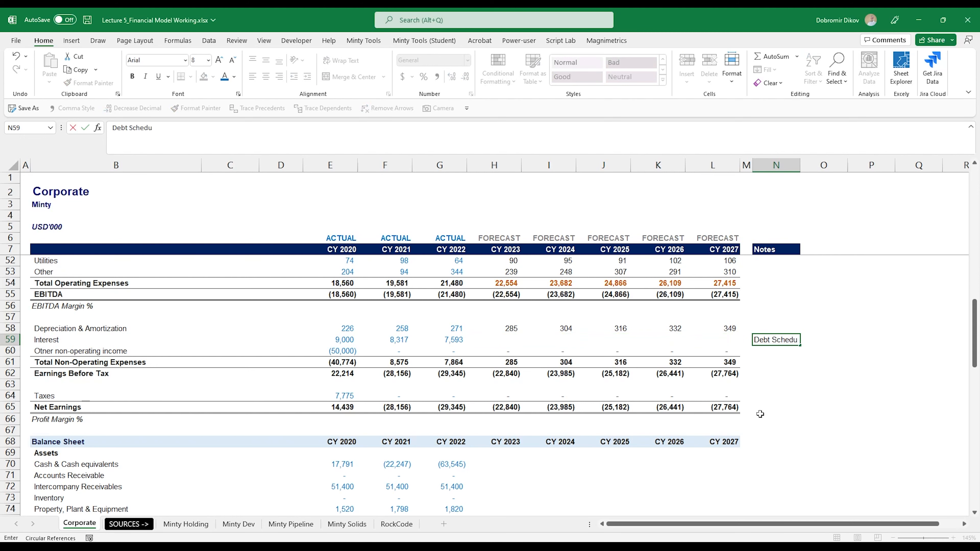
text(le)
key(Return)
key(Up)
key(ctrl+i)
scroll(757, 428, up, 2)
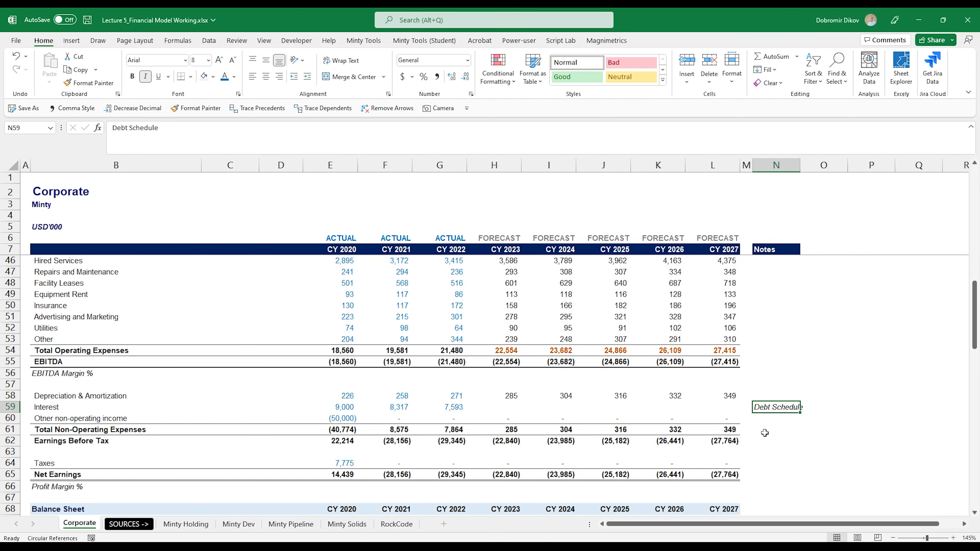